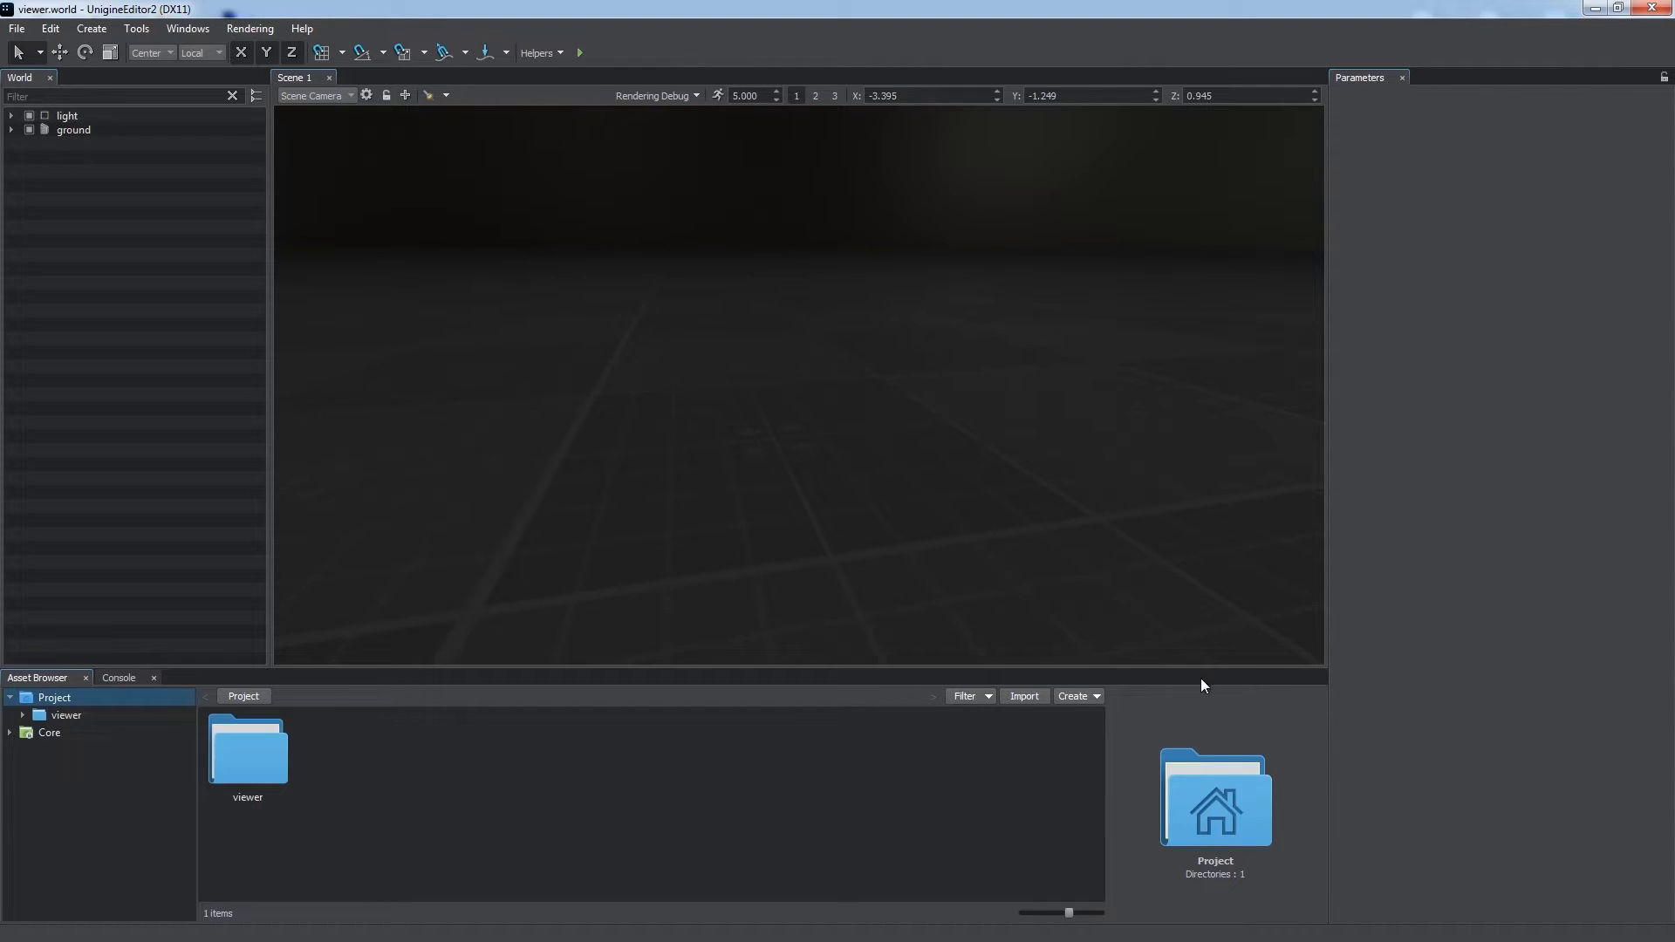
Create a new material in the Project folder that inherits from mesh_base
{"action": "left_click", "coordinate": [1088, 697]}
{"action": "left_click", "coordinate": [1087, 733]}
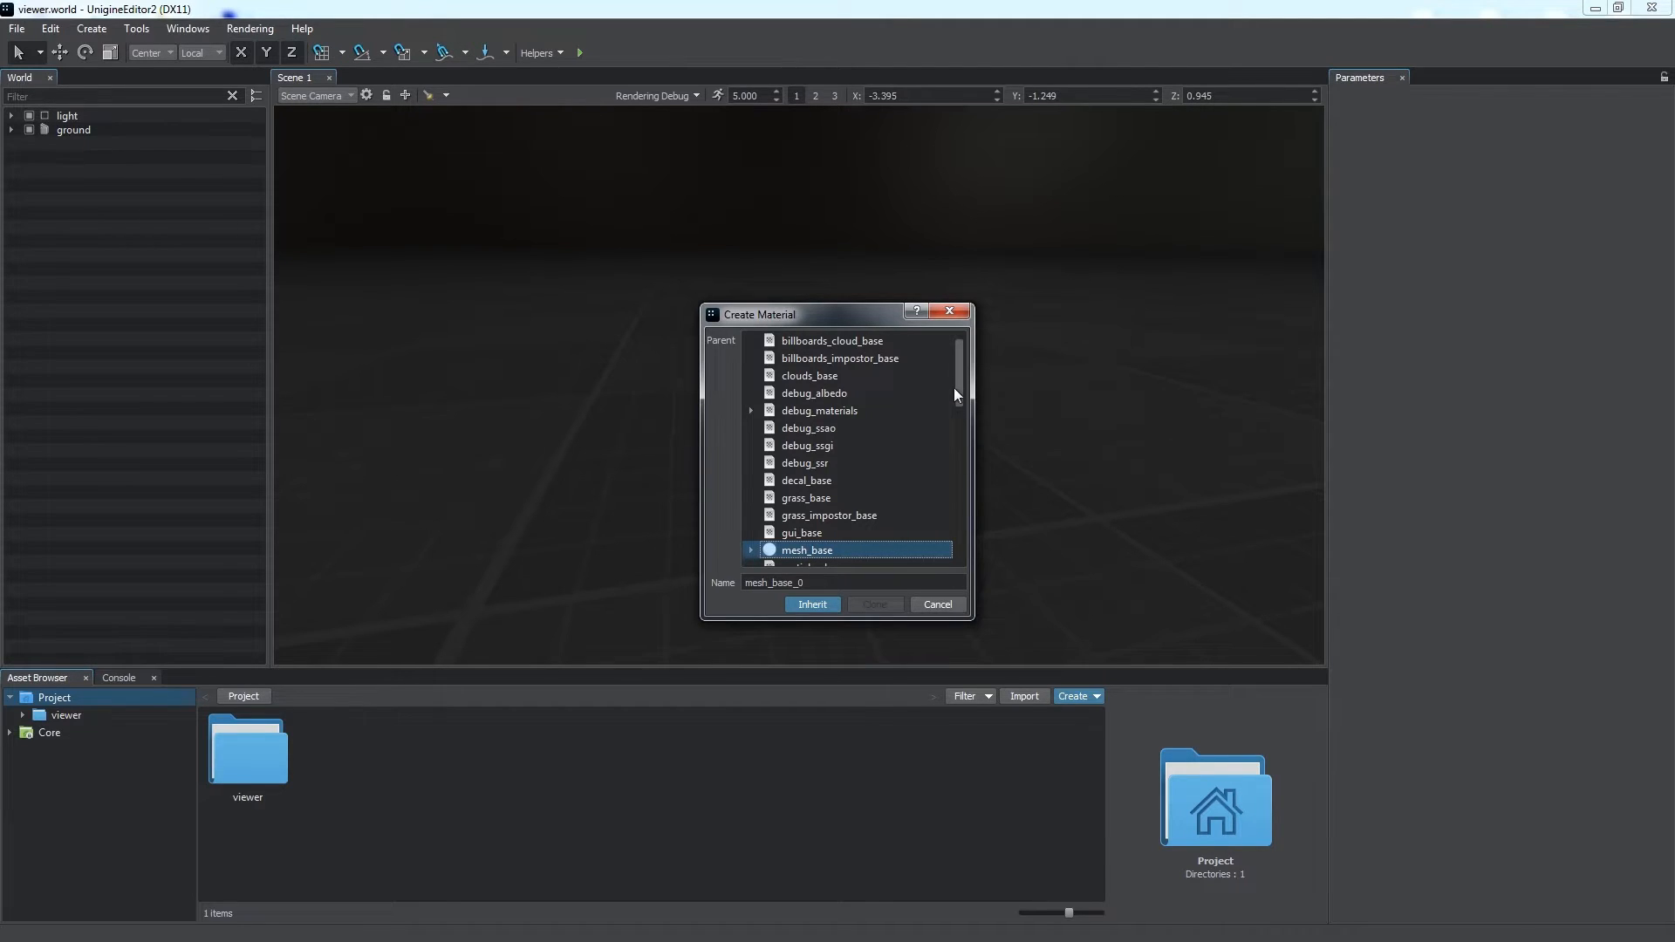
{"action": "left_click_drag", "start_coordinate": [958, 363], "coordinate": [956, 401]}
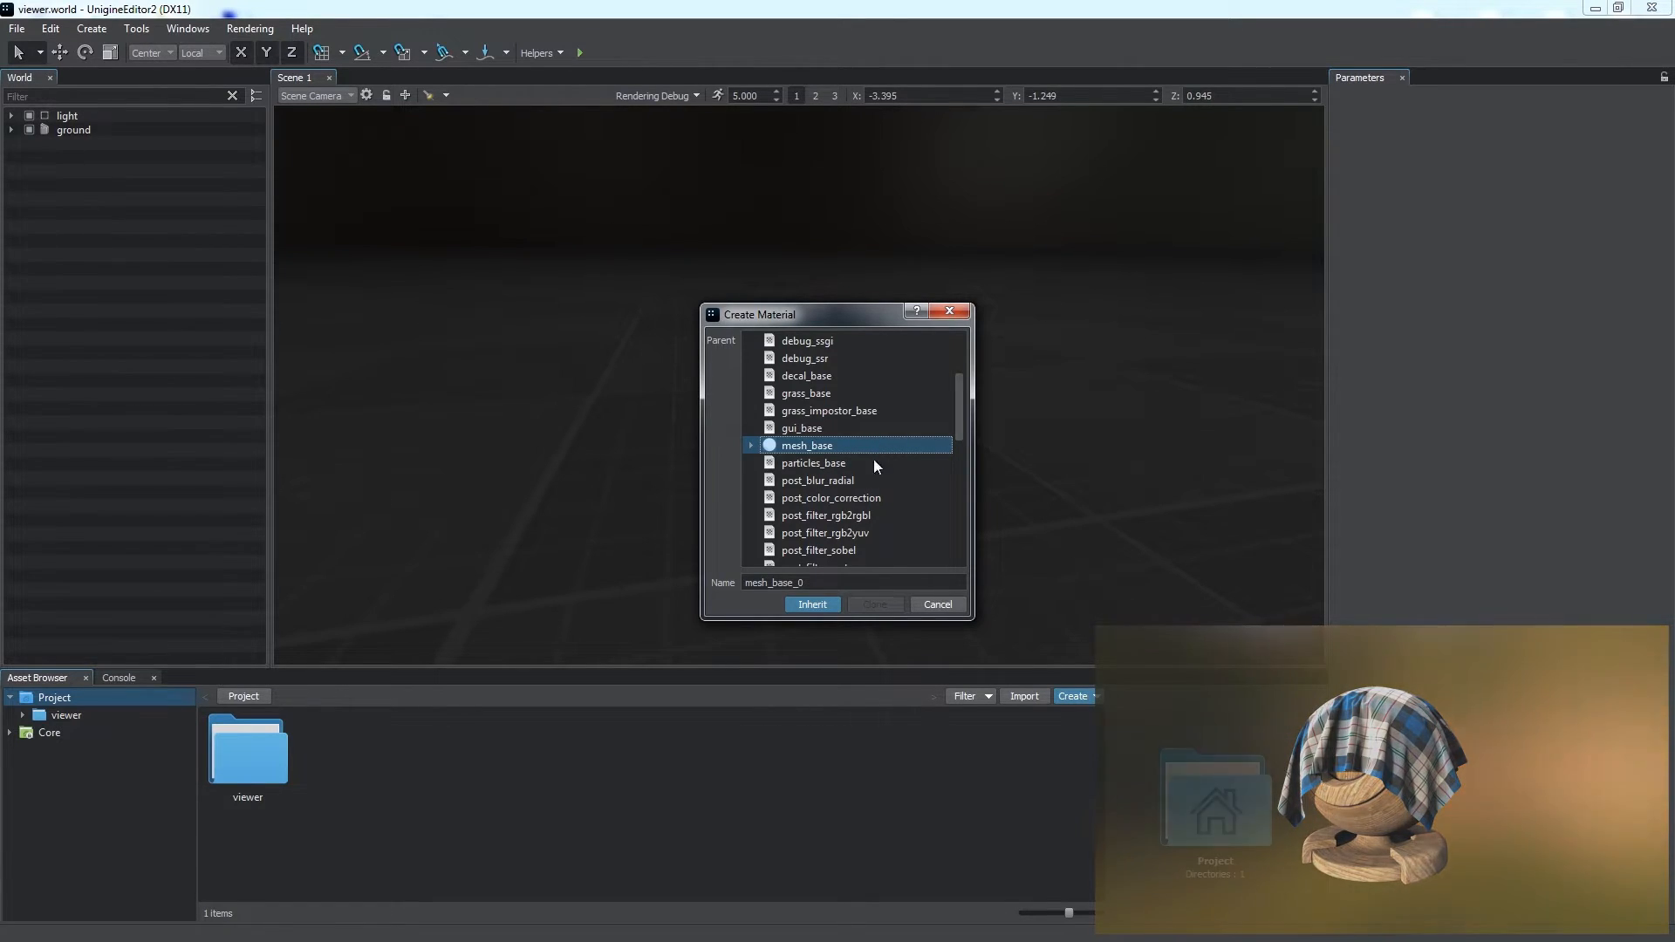
{"action": "left_click", "coordinate": [825, 606]}
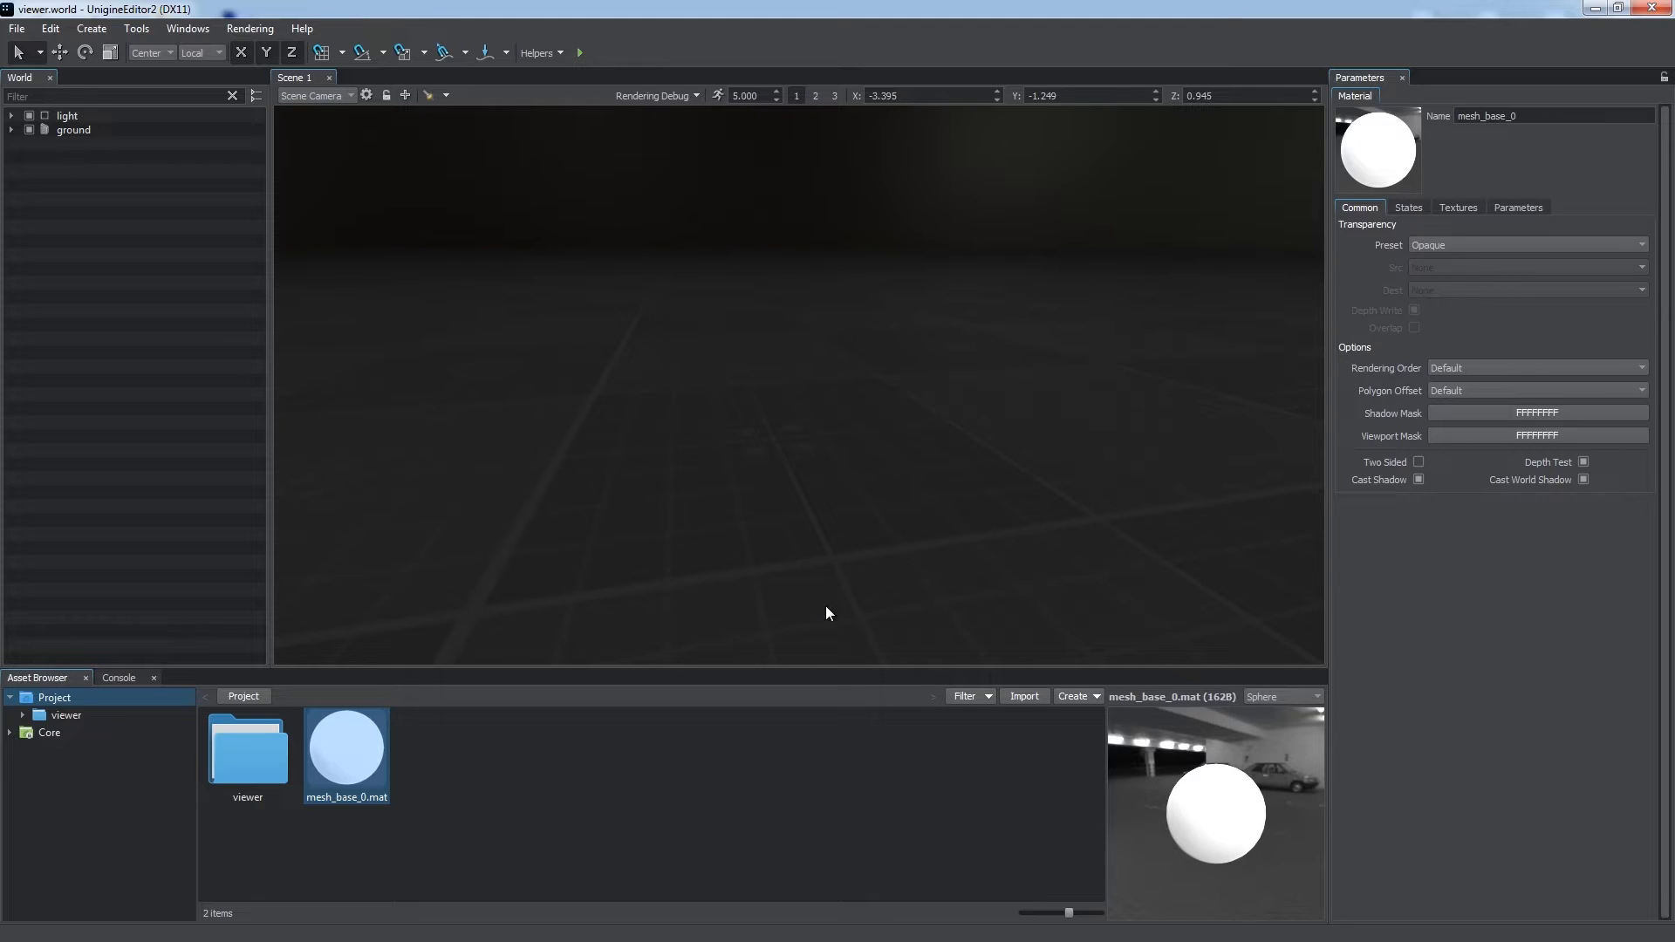
Rename the new material to my_material
{"action": "left_click_drag", "start_coordinate": [1161, 805], "coordinate": [1353, 820]}
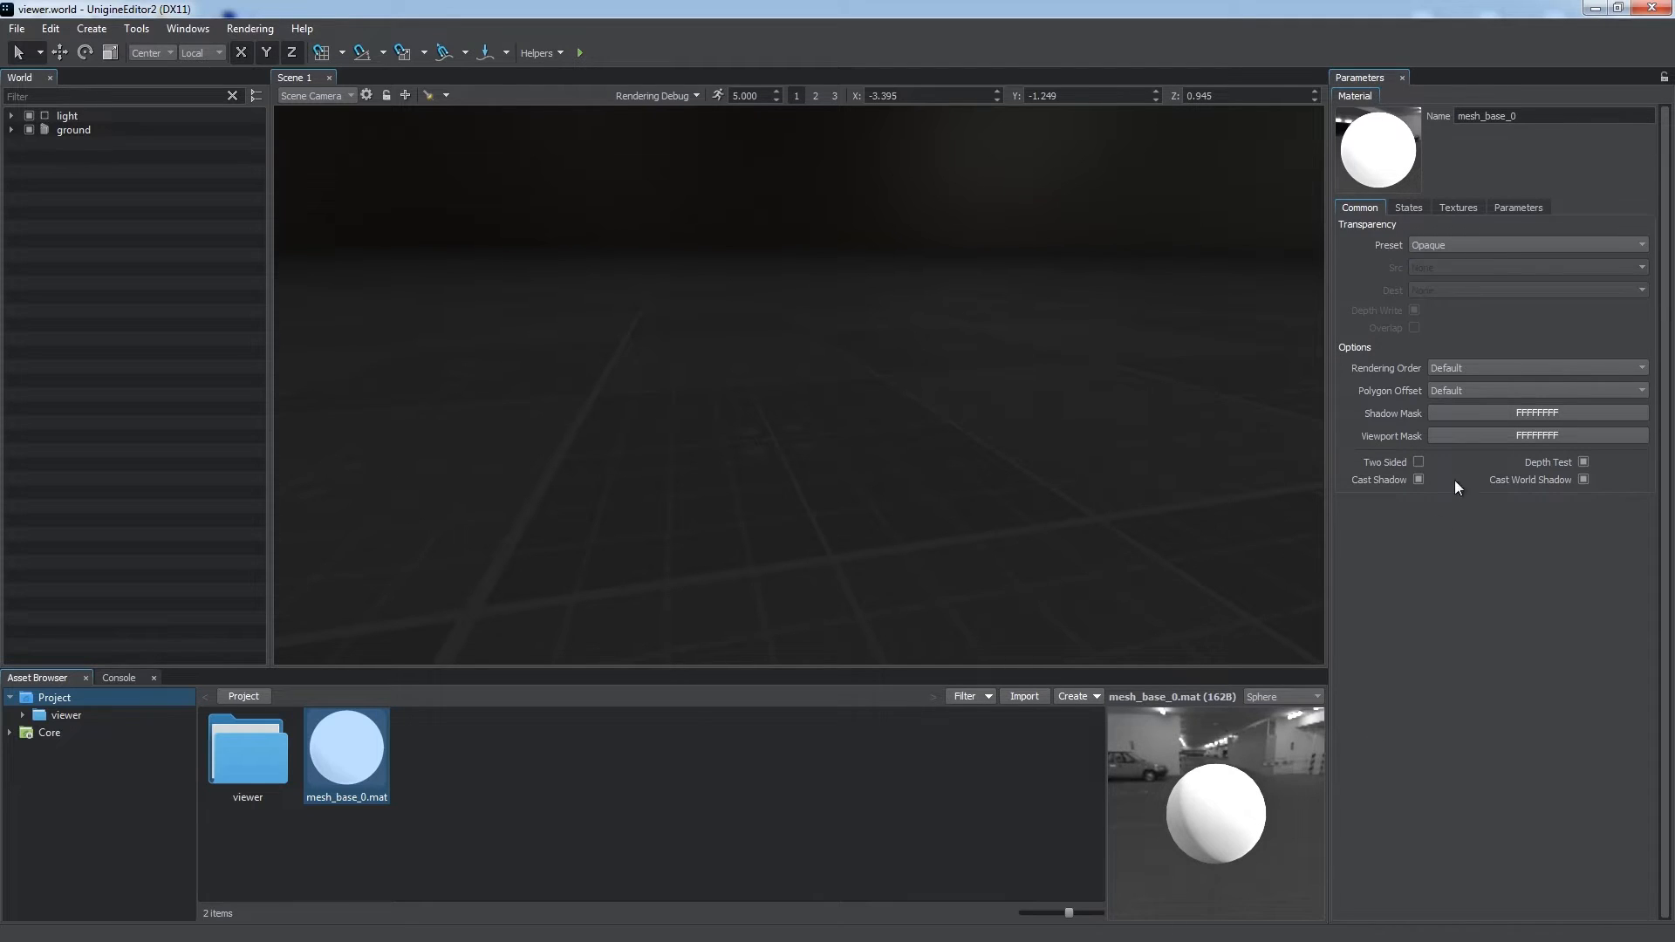
{"action": "left_click_drag", "start_coordinate": [1540, 114], "coordinate": [1451, 122]}
{"action": "type", "text": "my_material"}
{"action": "key", "text": "Return"}
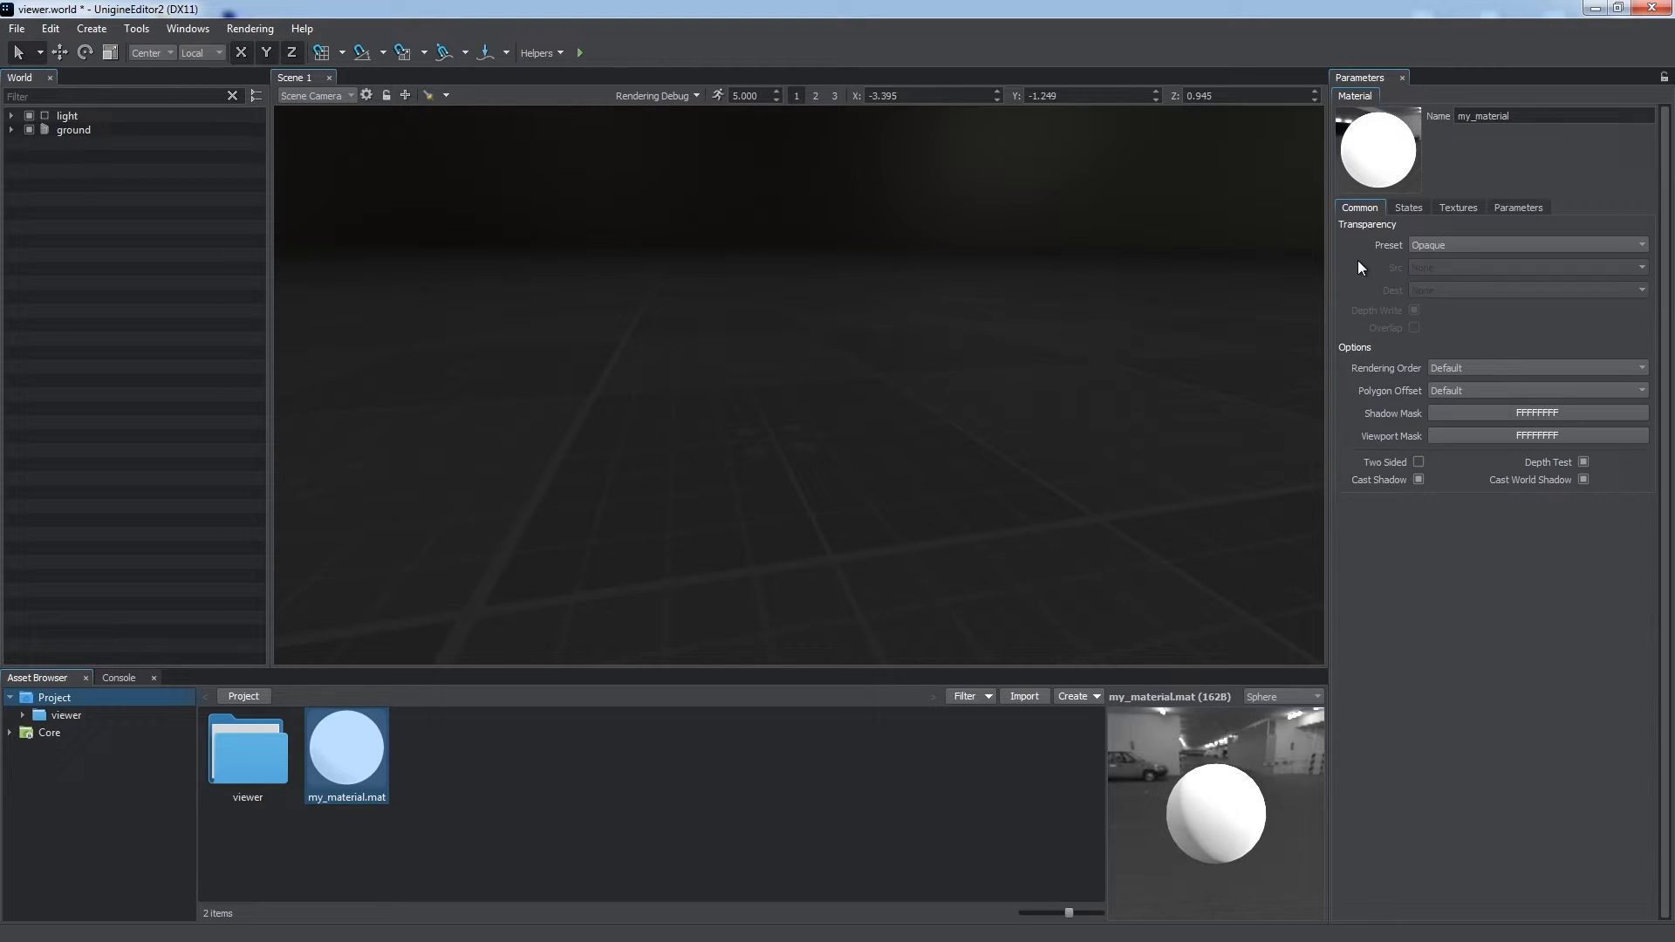
Examine my_material's transparency presets, workflow choices, state options and base texture slots
{"action": "left_click", "coordinate": [1420, 246]}
{"action": "left_click", "coordinate": [1411, 248]}
{"action": "left_click", "coordinate": [1406, 209]}
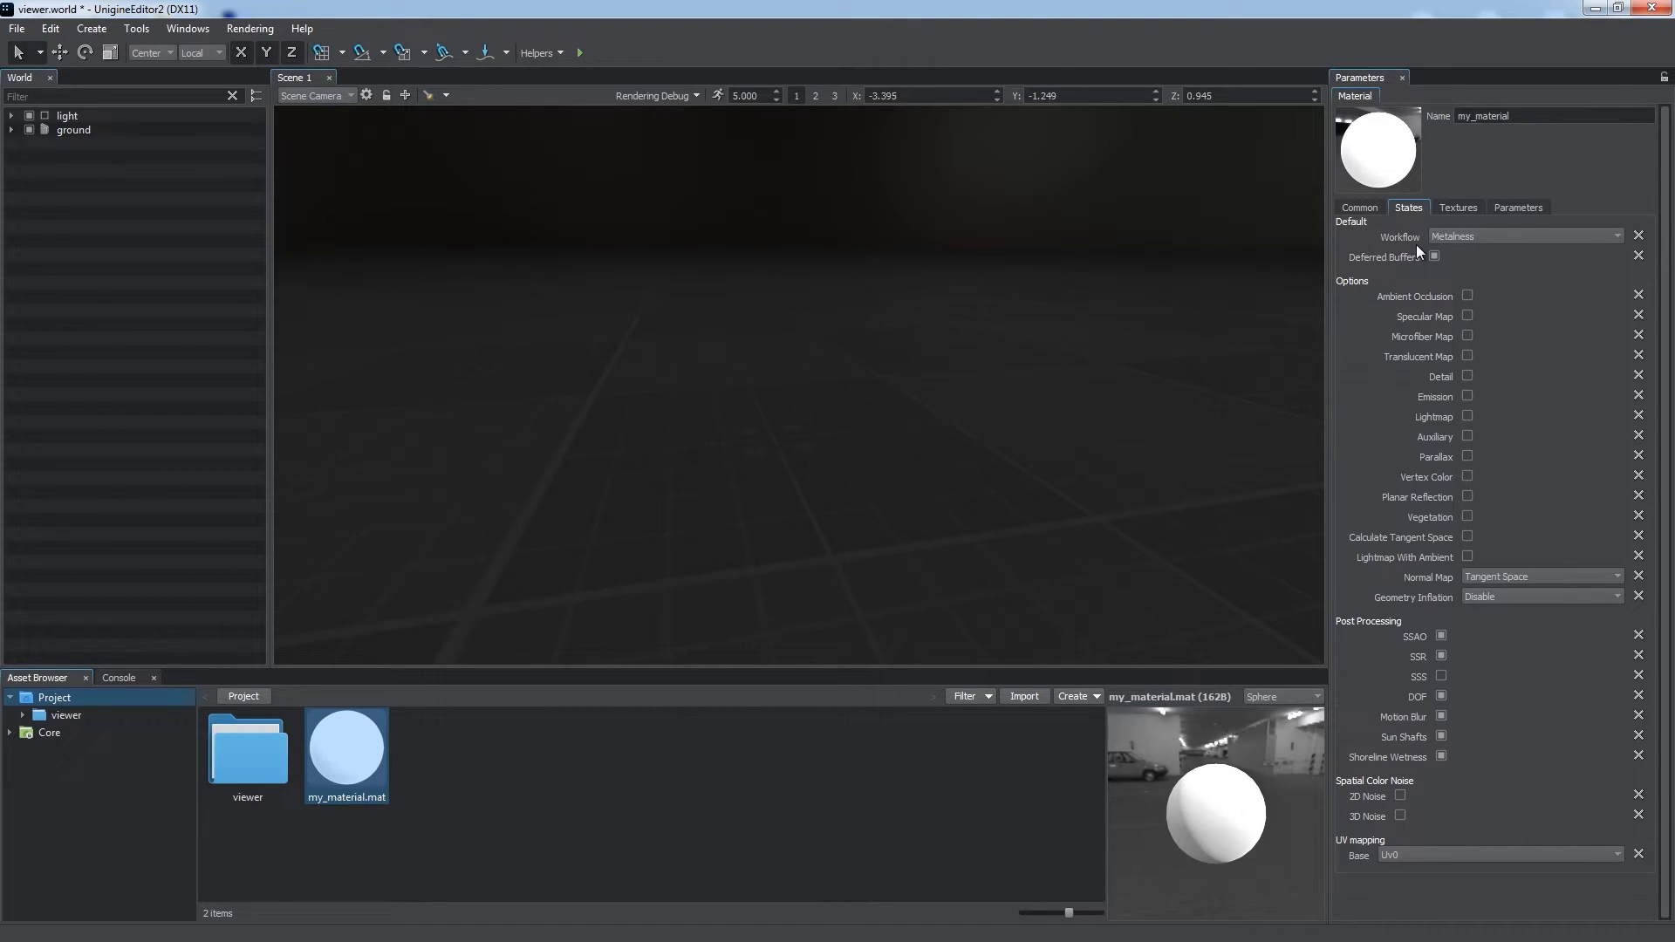
{"action": "left_click", "coordinate": [1443, 237]}
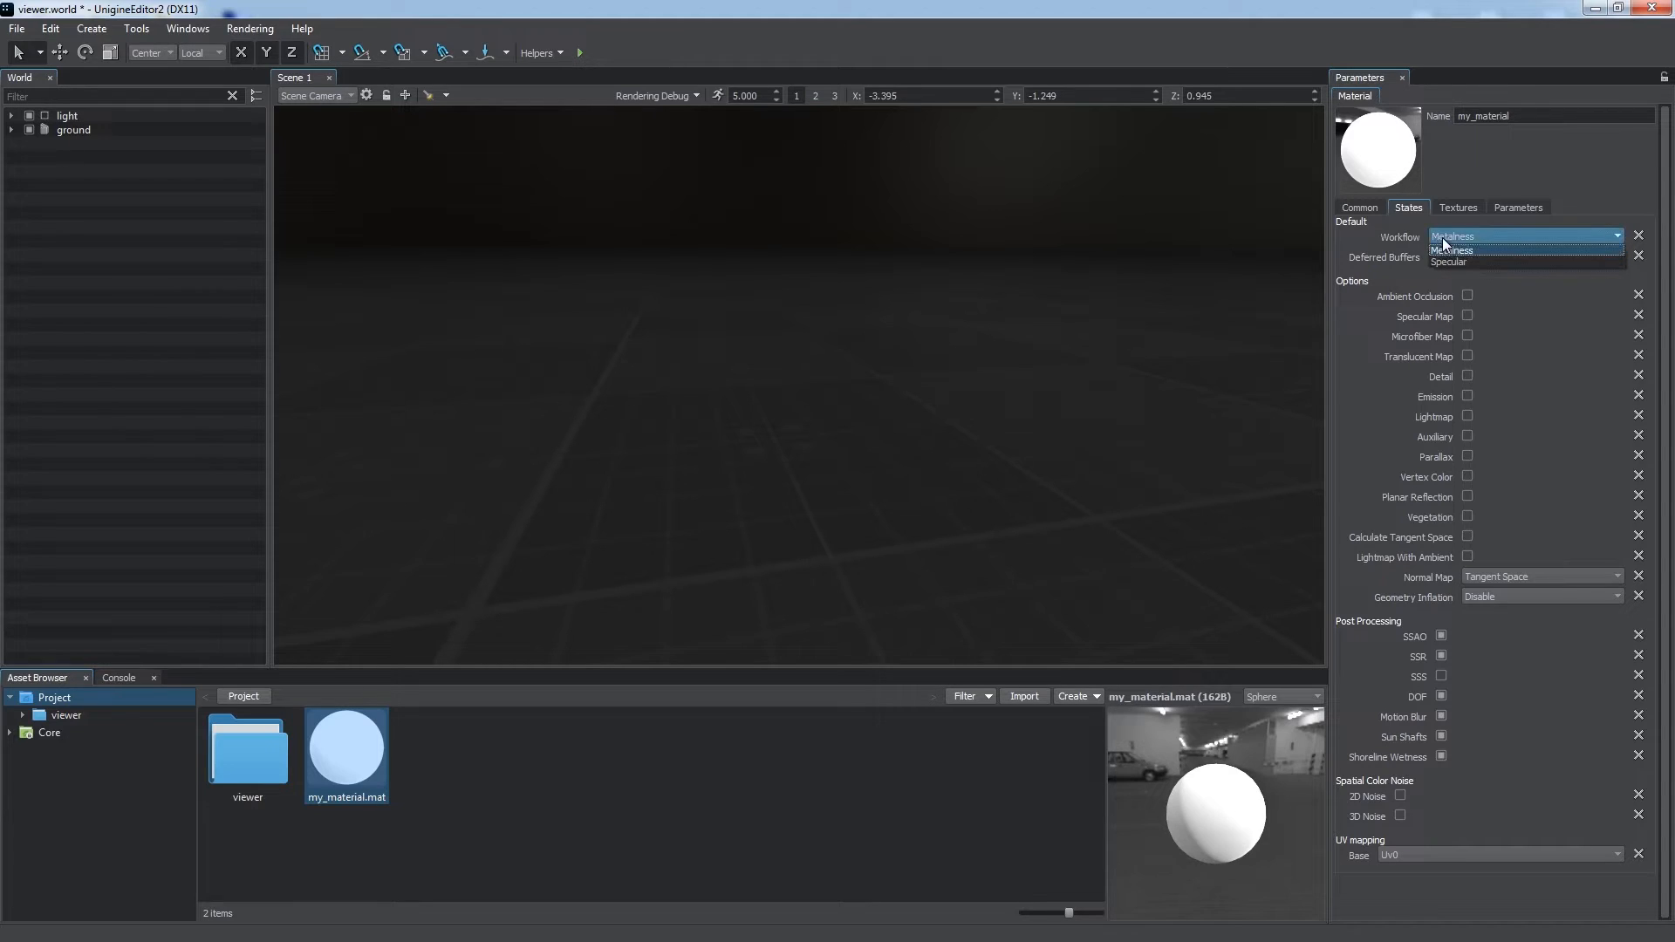
{"action": "left_click", "coordinate": [1498, 236]}
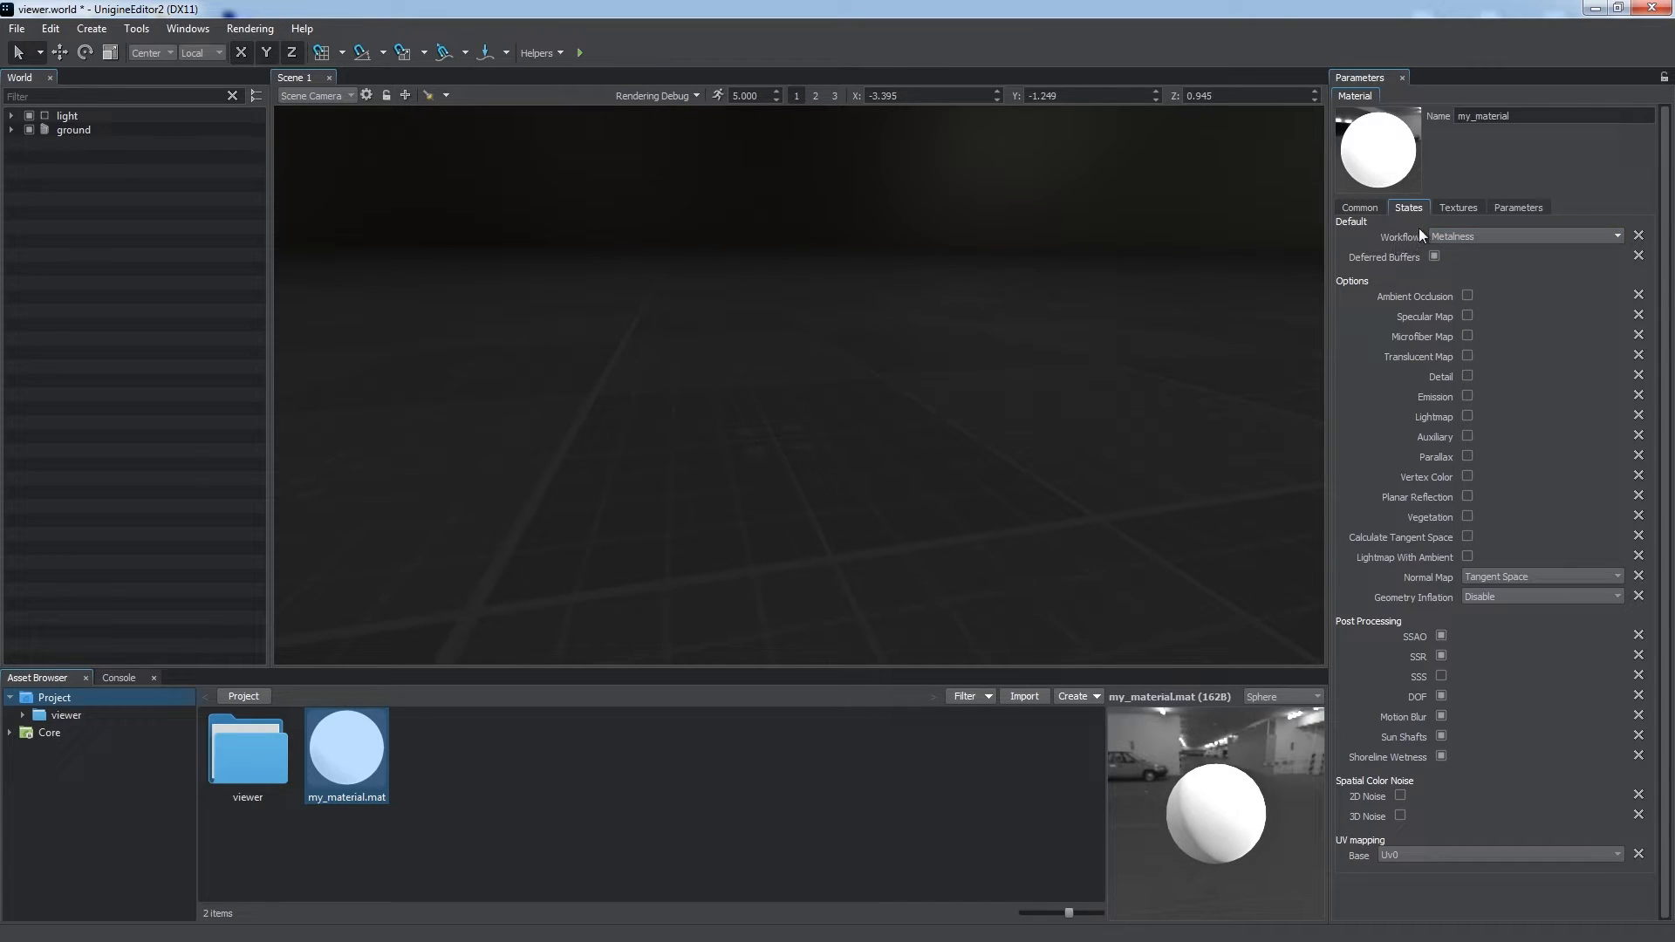
{"action": "left_click", "coordinate": [1450, 208]}
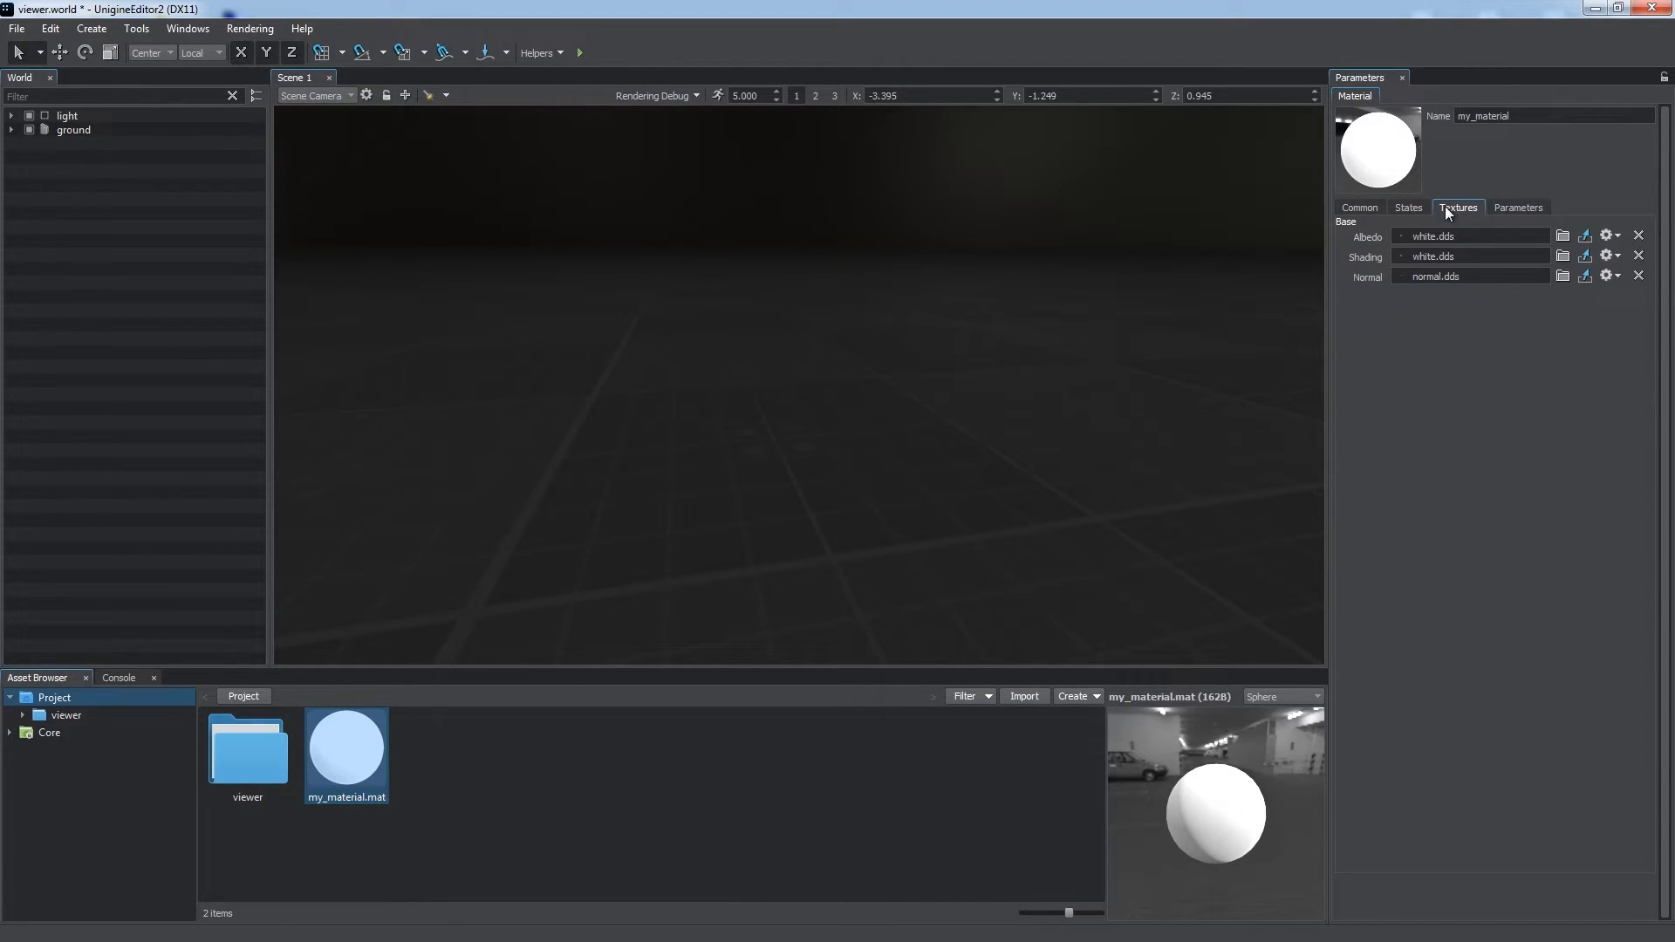
Set the Albedo base color of my_material to light blue, #808dff
{"action": "left_click", "coordinate": [1500, 208]}
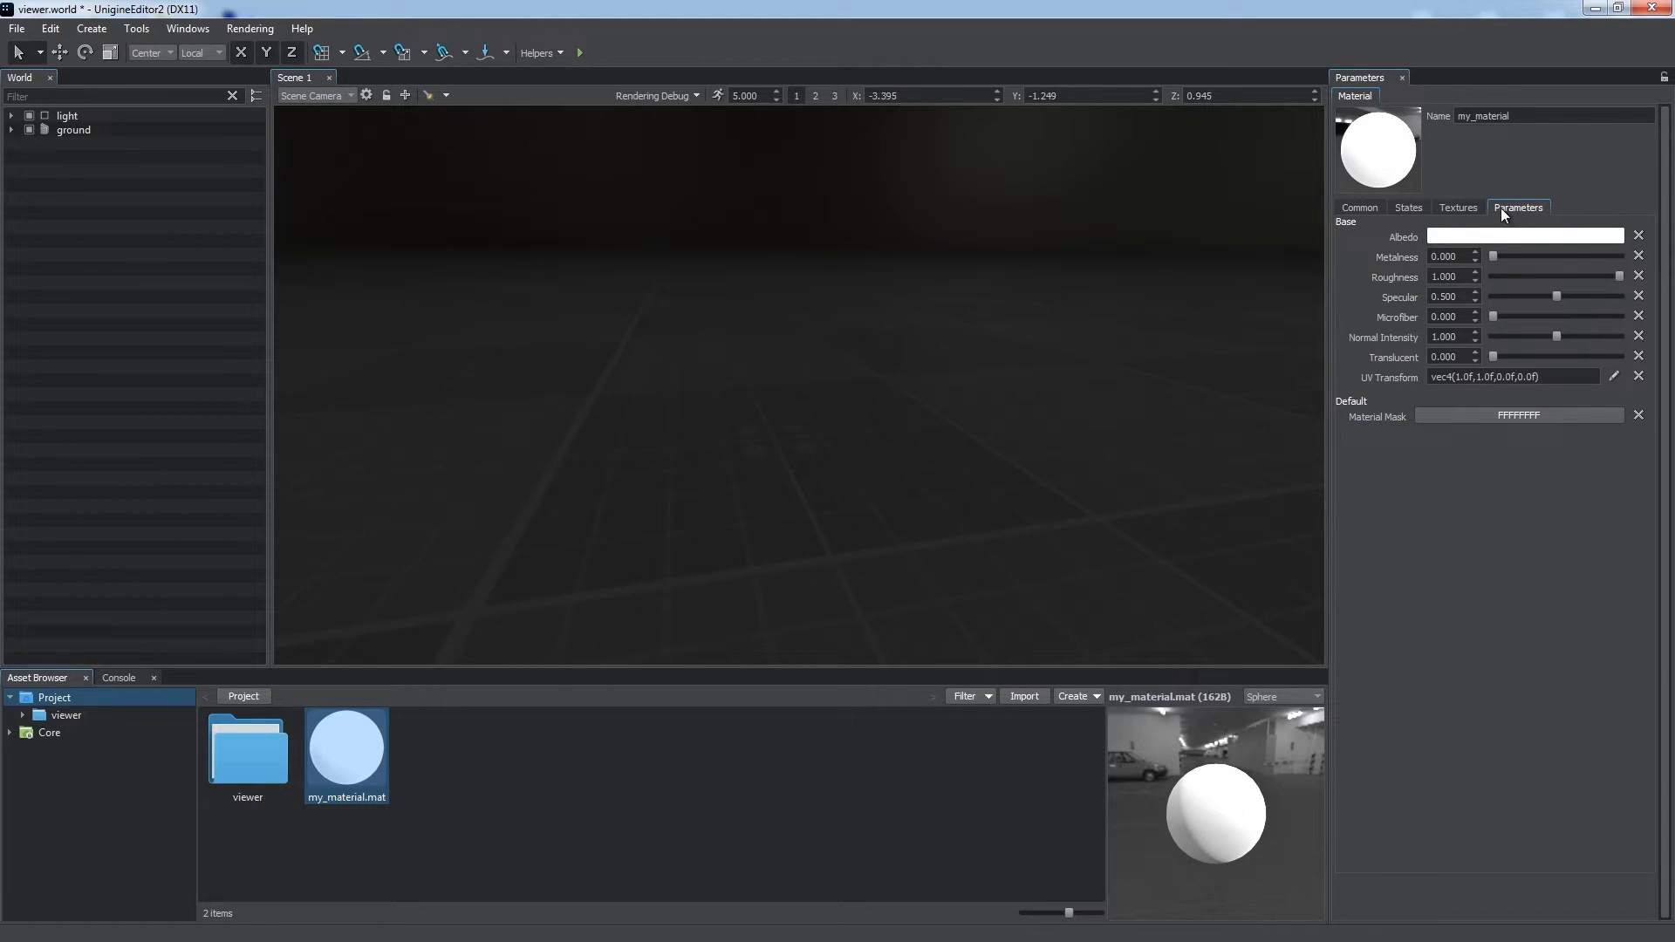
{"action": "left_click", "coordinate": [1501, 236]}
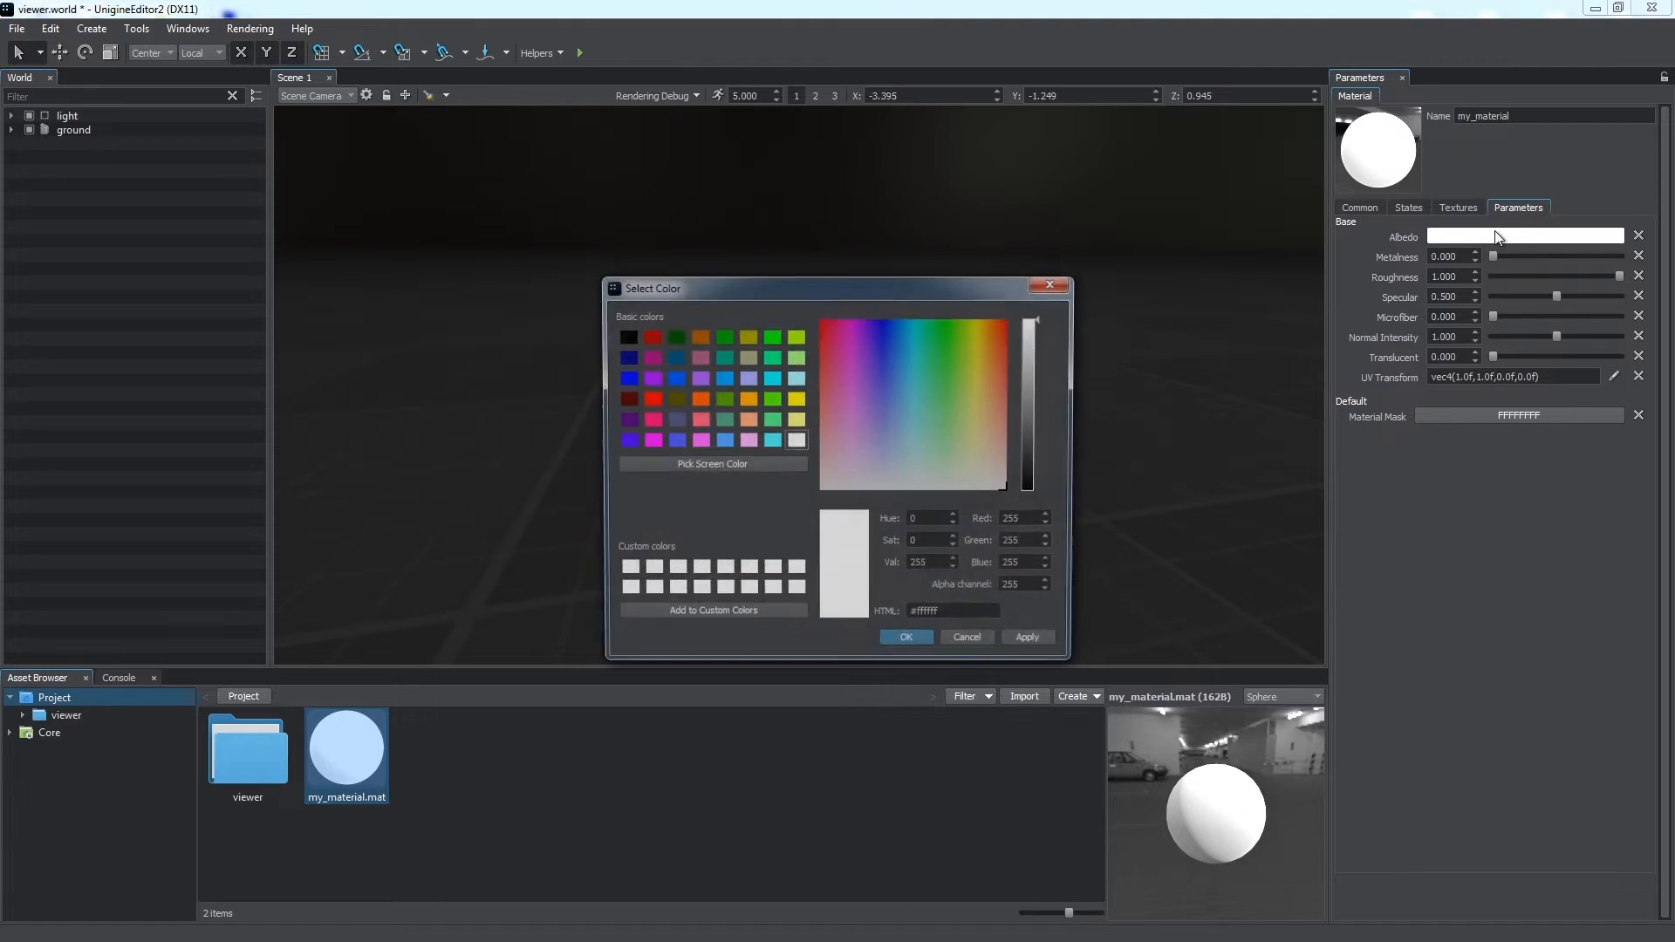
{"action": "left_click", "coordinate": [886, 405]}
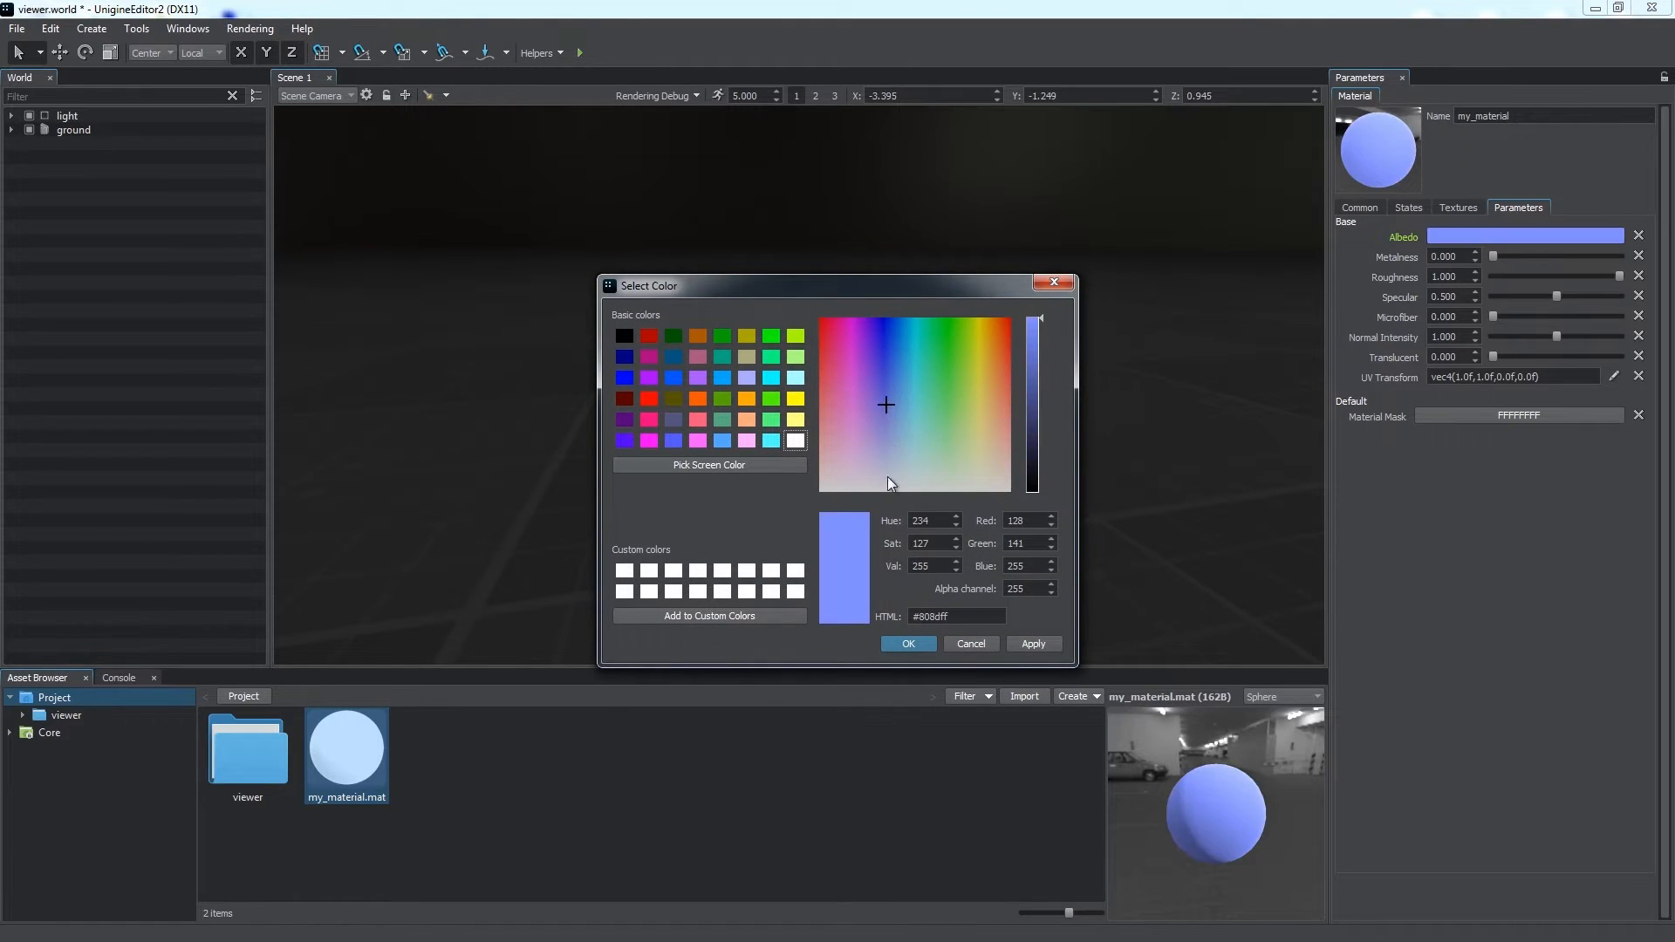
{"action": "left_click", "coordinate": [904, 644]}
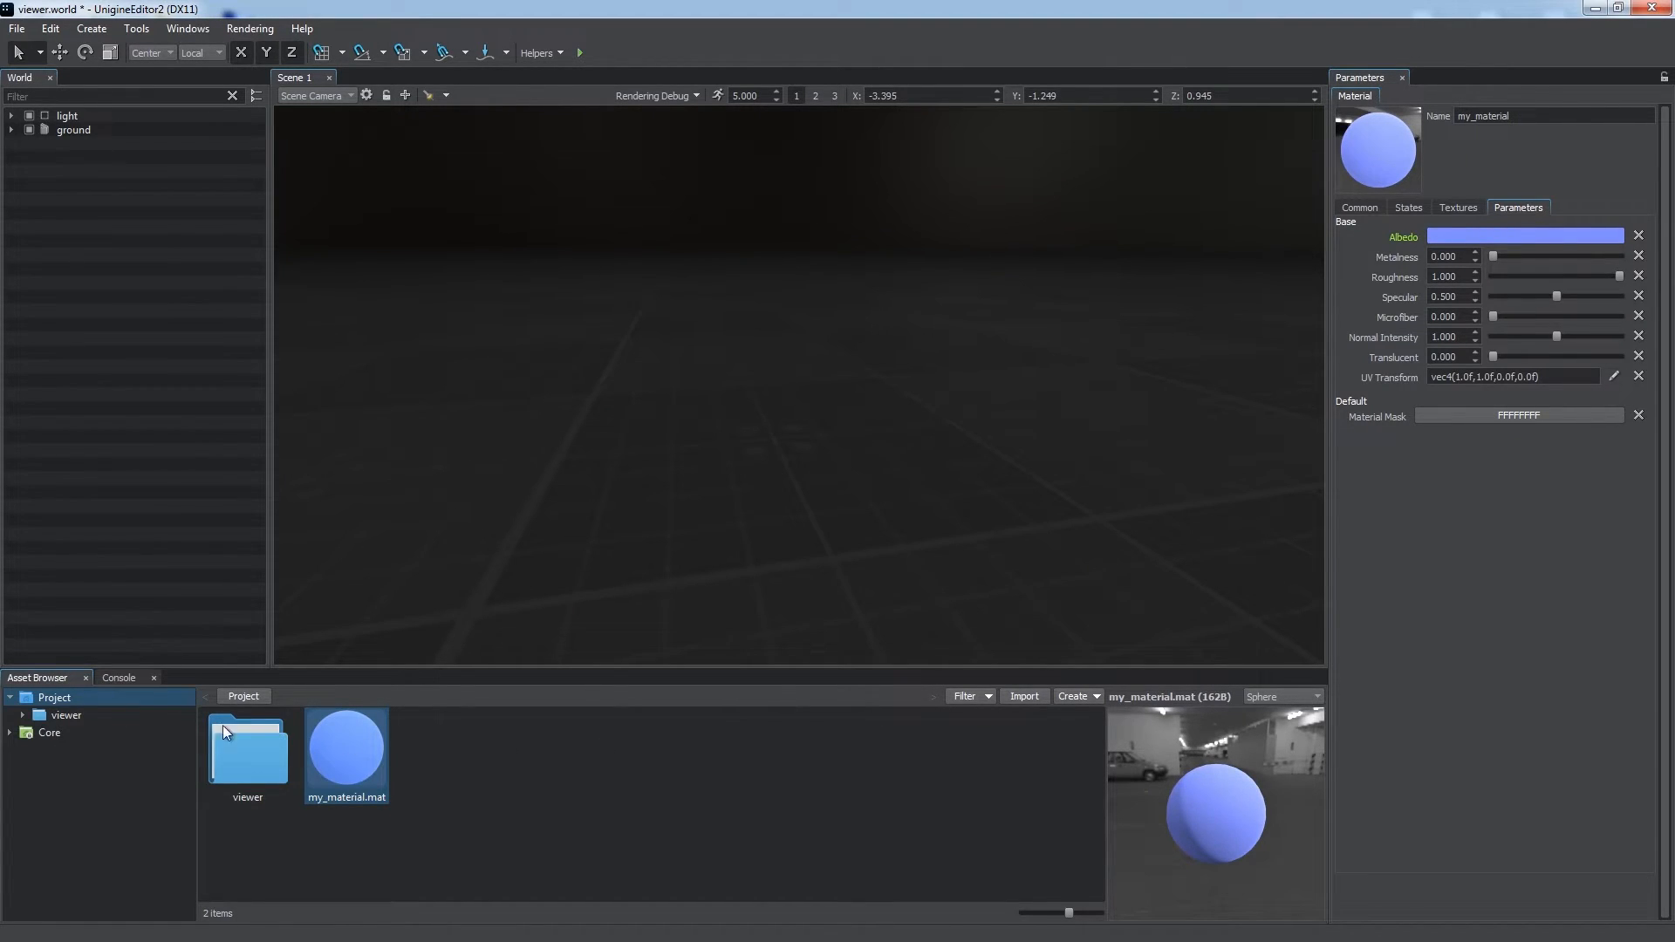
Place material_ball.mesh from the Core meshes folder in the middle of the scene
{"action": "left_click", "coordinate": [10, 733]}
{"action": "left_click", "coordinate": [57, 769]}
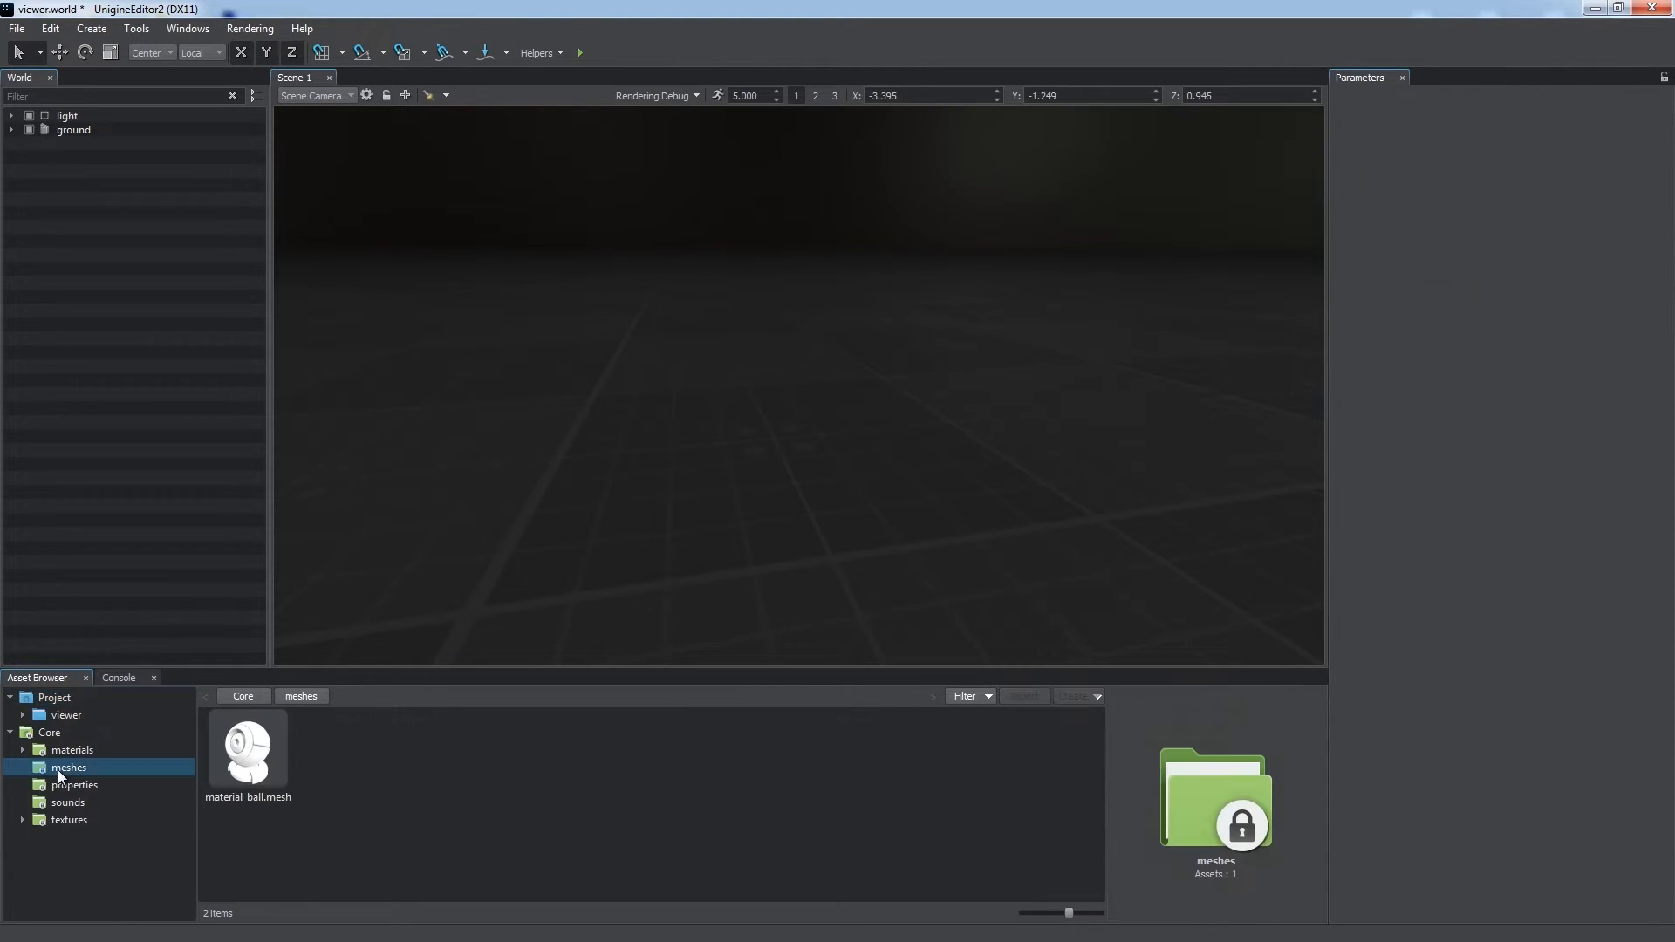
{"action": "left_click_drag", "start_coordinate": [252, 753], "coordinate": [775, 538]}
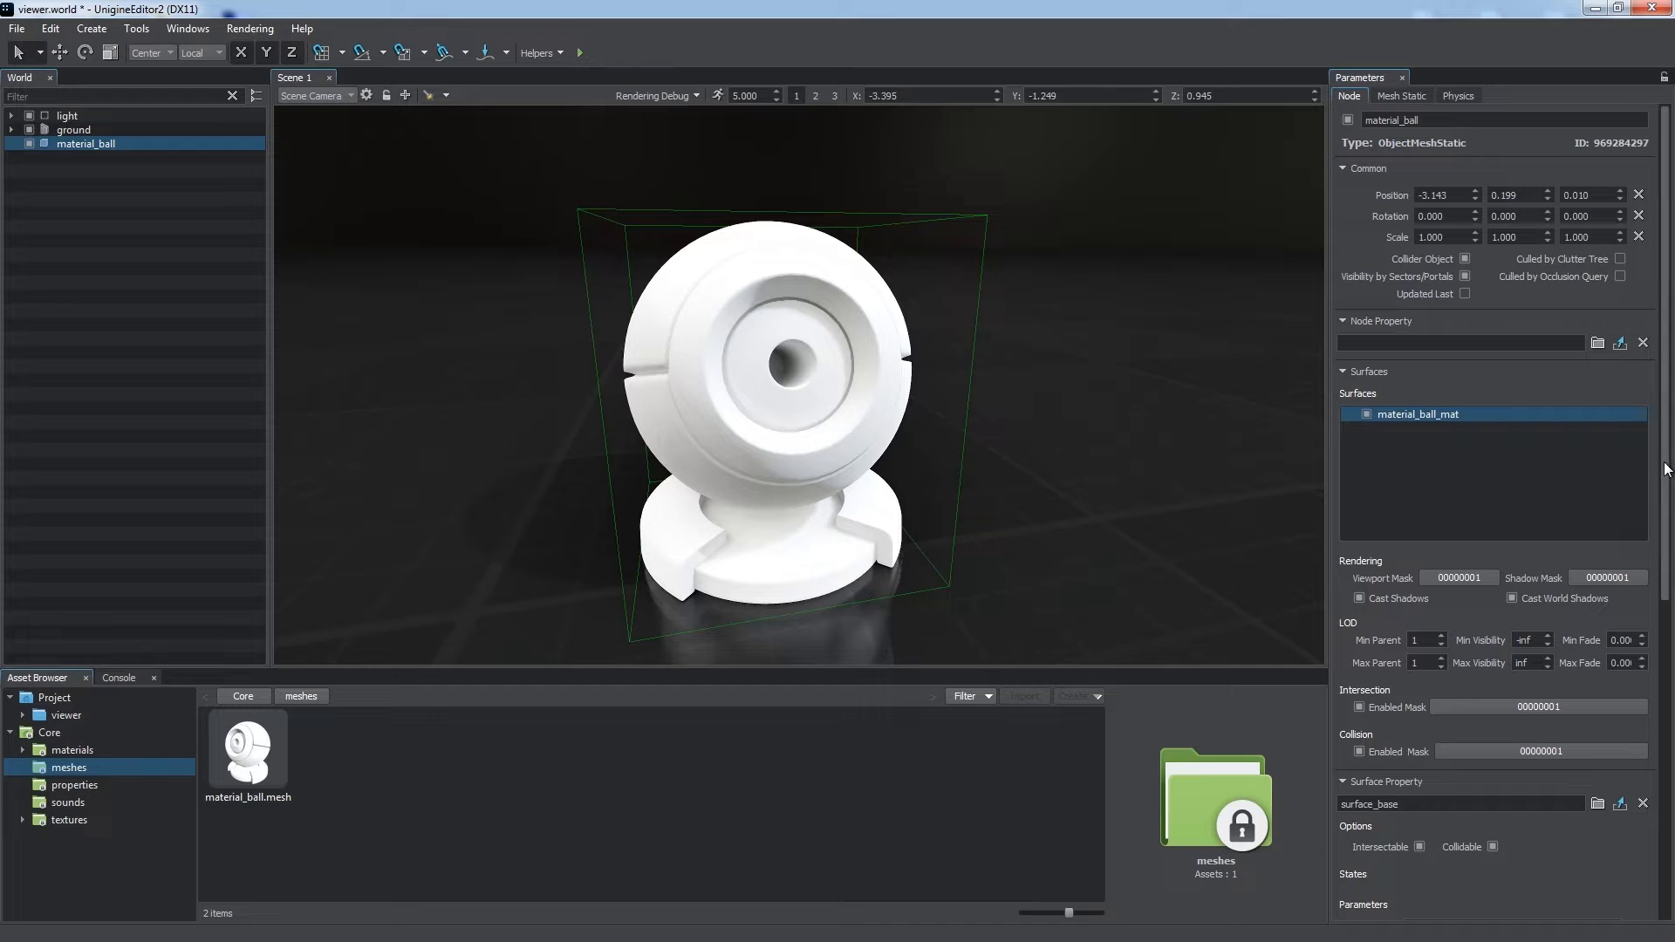
Assign my_material.mat from the Project folder to the material ball's surface
{"action": "scroll", "coordinate": [1665, 546], "scroll_direction": "down", "scroll_amount": 2}
{"action": "left_click_drag", "start_coordinate": [1665, 545], "coordinate": [1669, 789]}
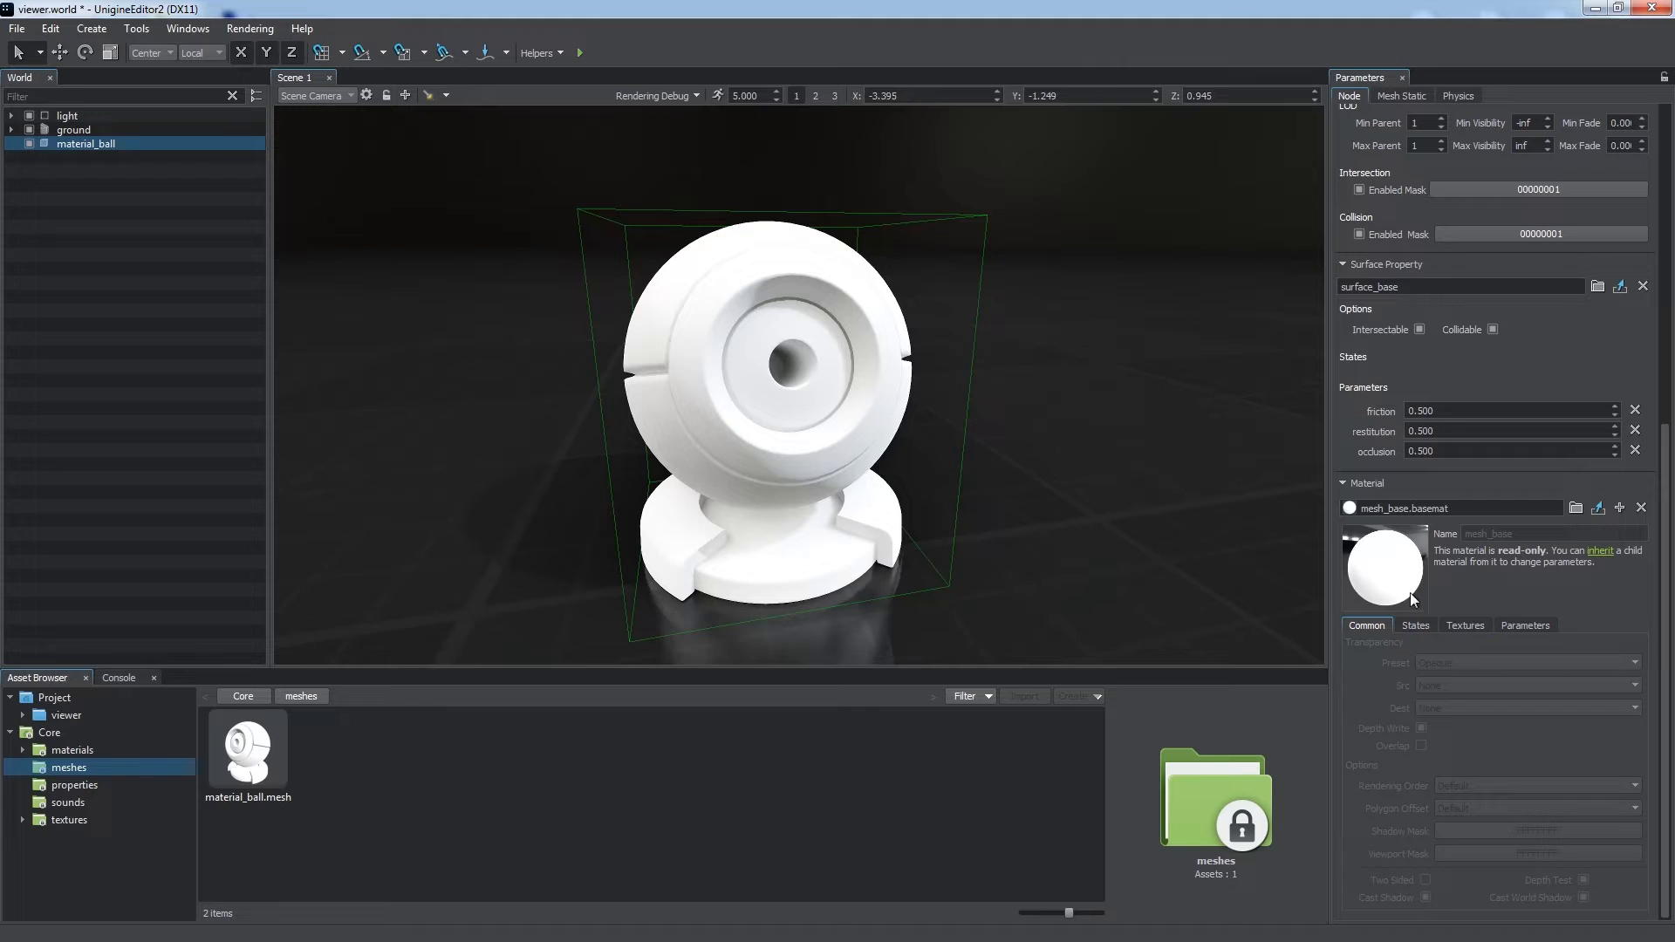
{"action": "left_click", "coordinate": [71, 701]}
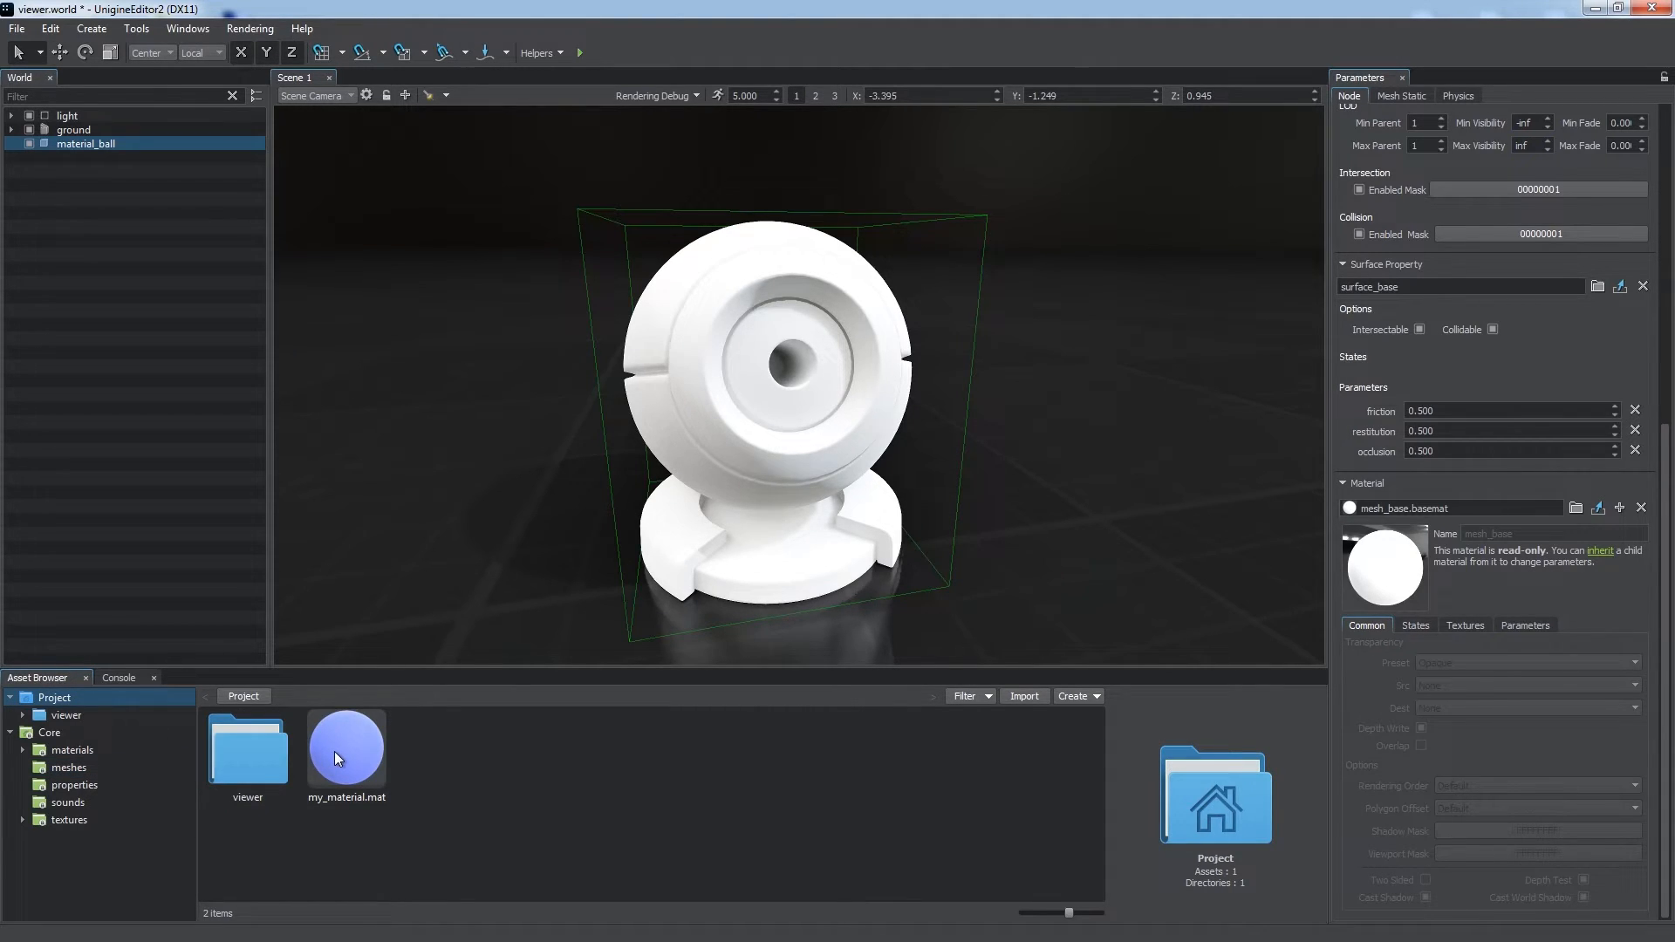
{"action": "left_click_drag", "start_coordinate": [717, 783], "coordinate": [1450, 515]}
{"action": "left_click_drag", "start_coordinate": [1458, 509], "coordinate": [1459, 509]}
{"action": "mouse_move", "coordinate": [857, 421]}
{"action": "left_mouse_down"}
{"action": "mouse_move", "coordinate": [1070, 431]}
{"action": "mouse_move", "coordinate": [840, 409]}
{"action": "left_mouse_up"}
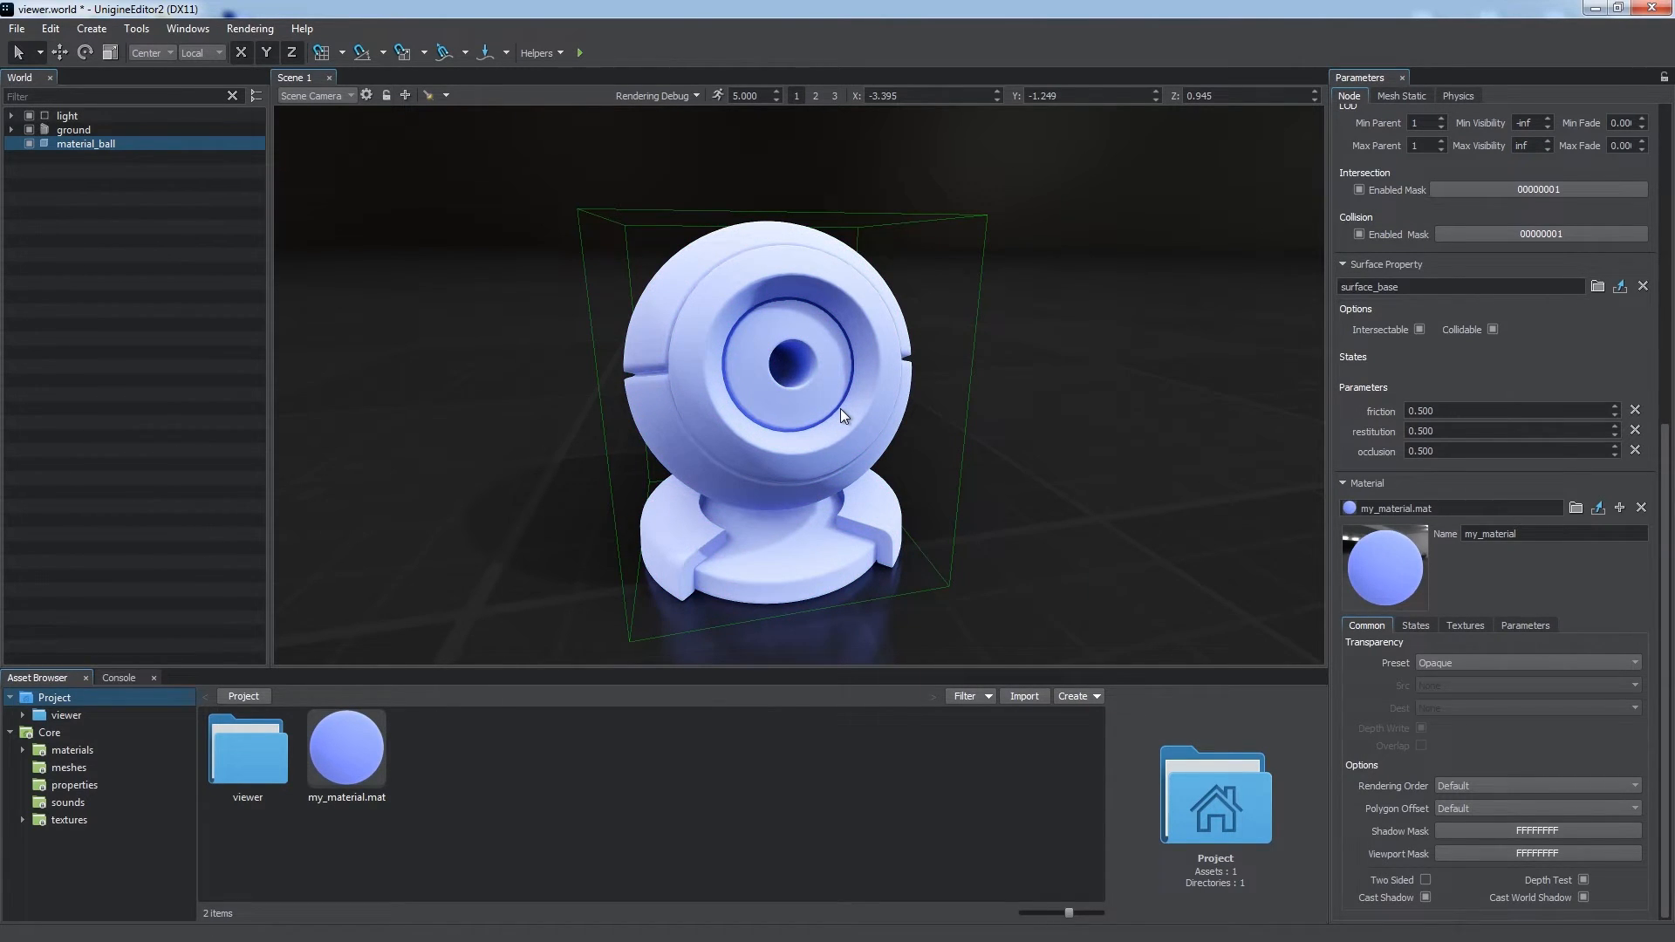
Set my_material's Metalness to 1.000 and Roughness to 0.038 to give the ball a polished metal look
{"action": "left_click", "coordinate": [1523, 628]}
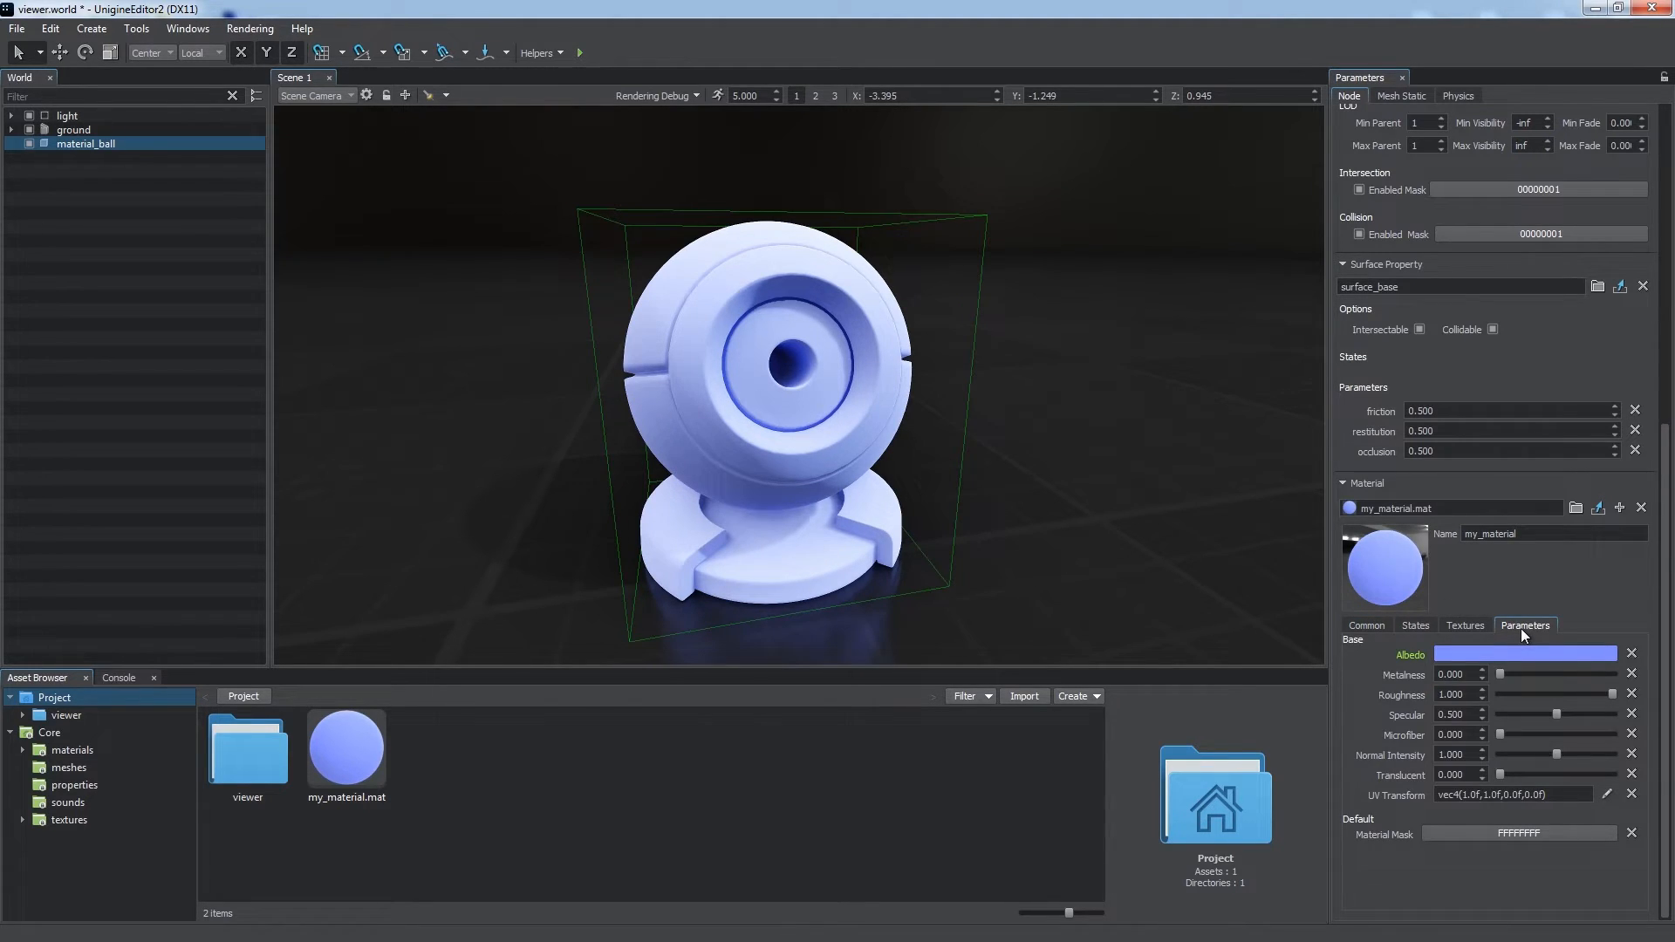
{"action": "mouse_move", "coordinate": [1500, 673]}
{"action": "left_mouse_down"}
{"action": "mouse_move", "coordinate": [1620, 677]}
{"action": "mouse_move", "coordinate": [1502, 691]}
{"action": "left_mouse_up"}
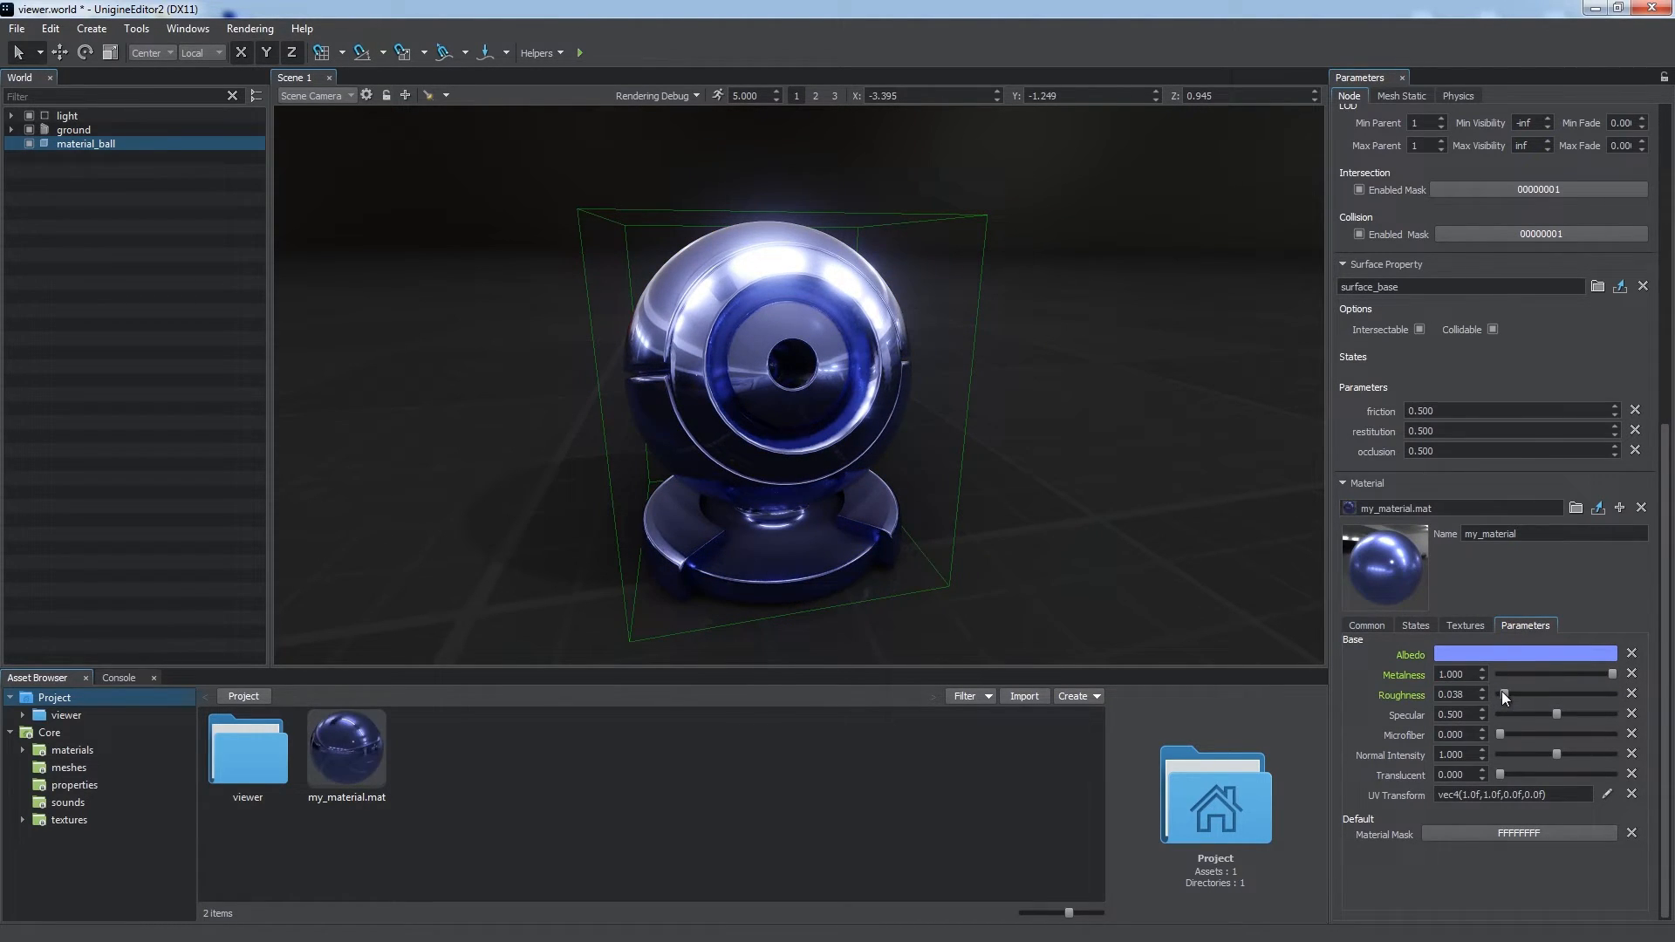
{"action": "mouse_move", "coordinate": [716, 427]}
{"action": "left_mouse_down", "text": "alt"}
{"action": "mouse_move", "coordinate": [927, 426]}
{"action": "mouse_move", "coordinate": [740, 431]}
{"action": "left_mouse_up", "text": "alt"}
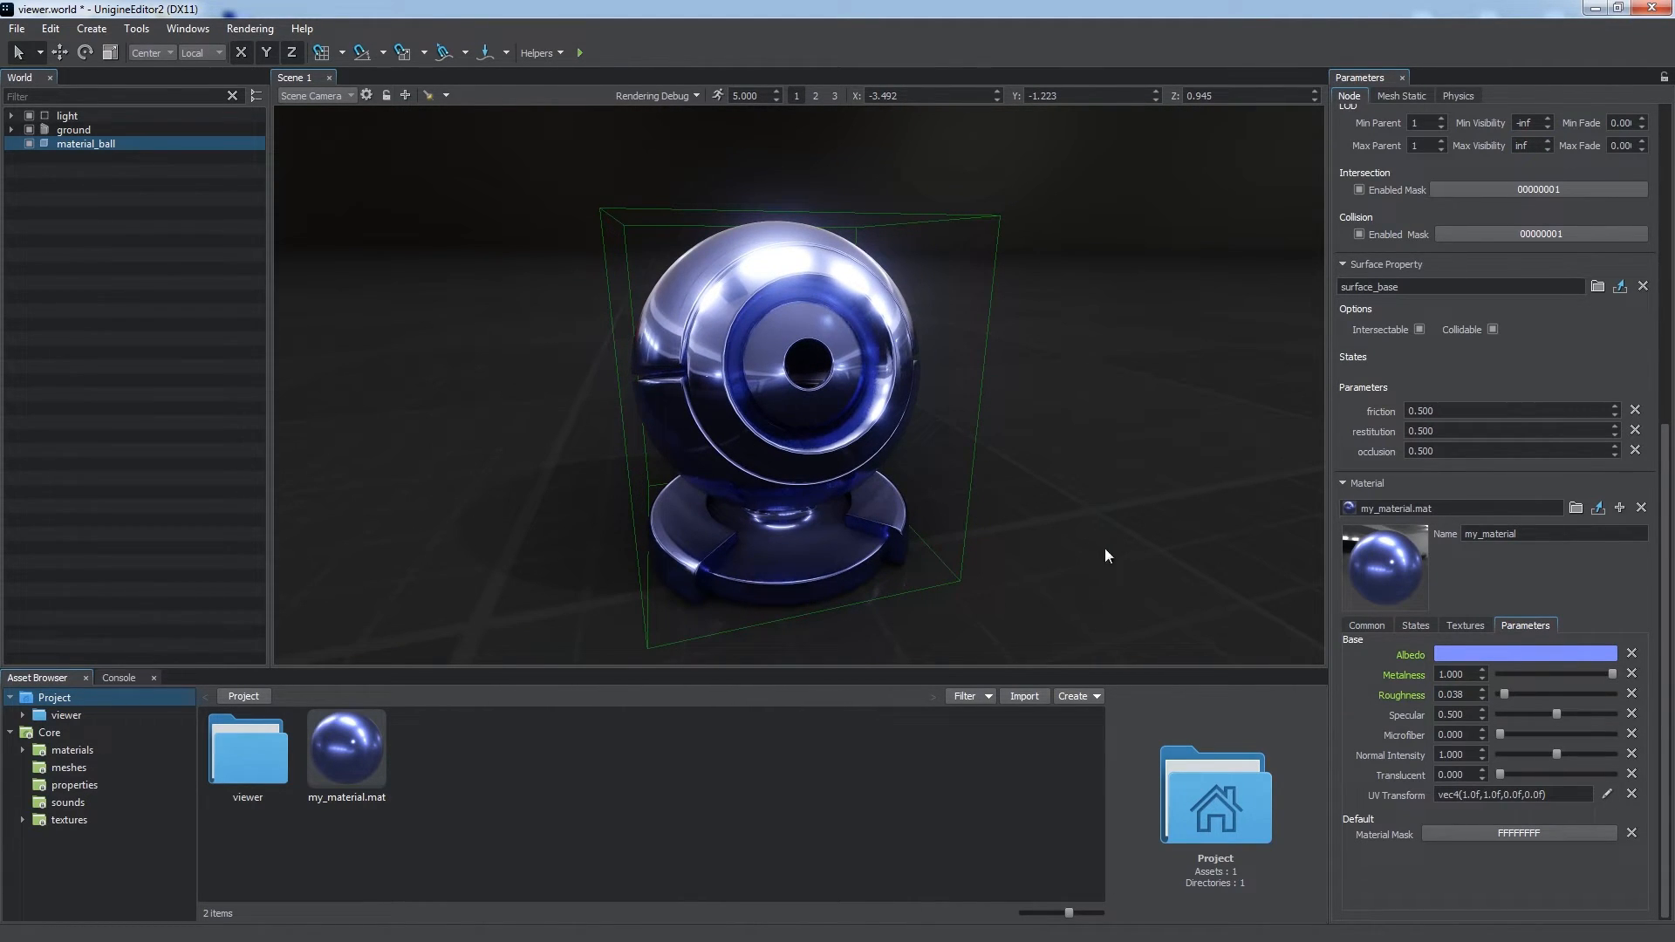
Assign material_ball_alb.dds from the Core material_ball textures folder as the Albedo texture
{"action": "left_click", "coordinate": [1459, 623]}
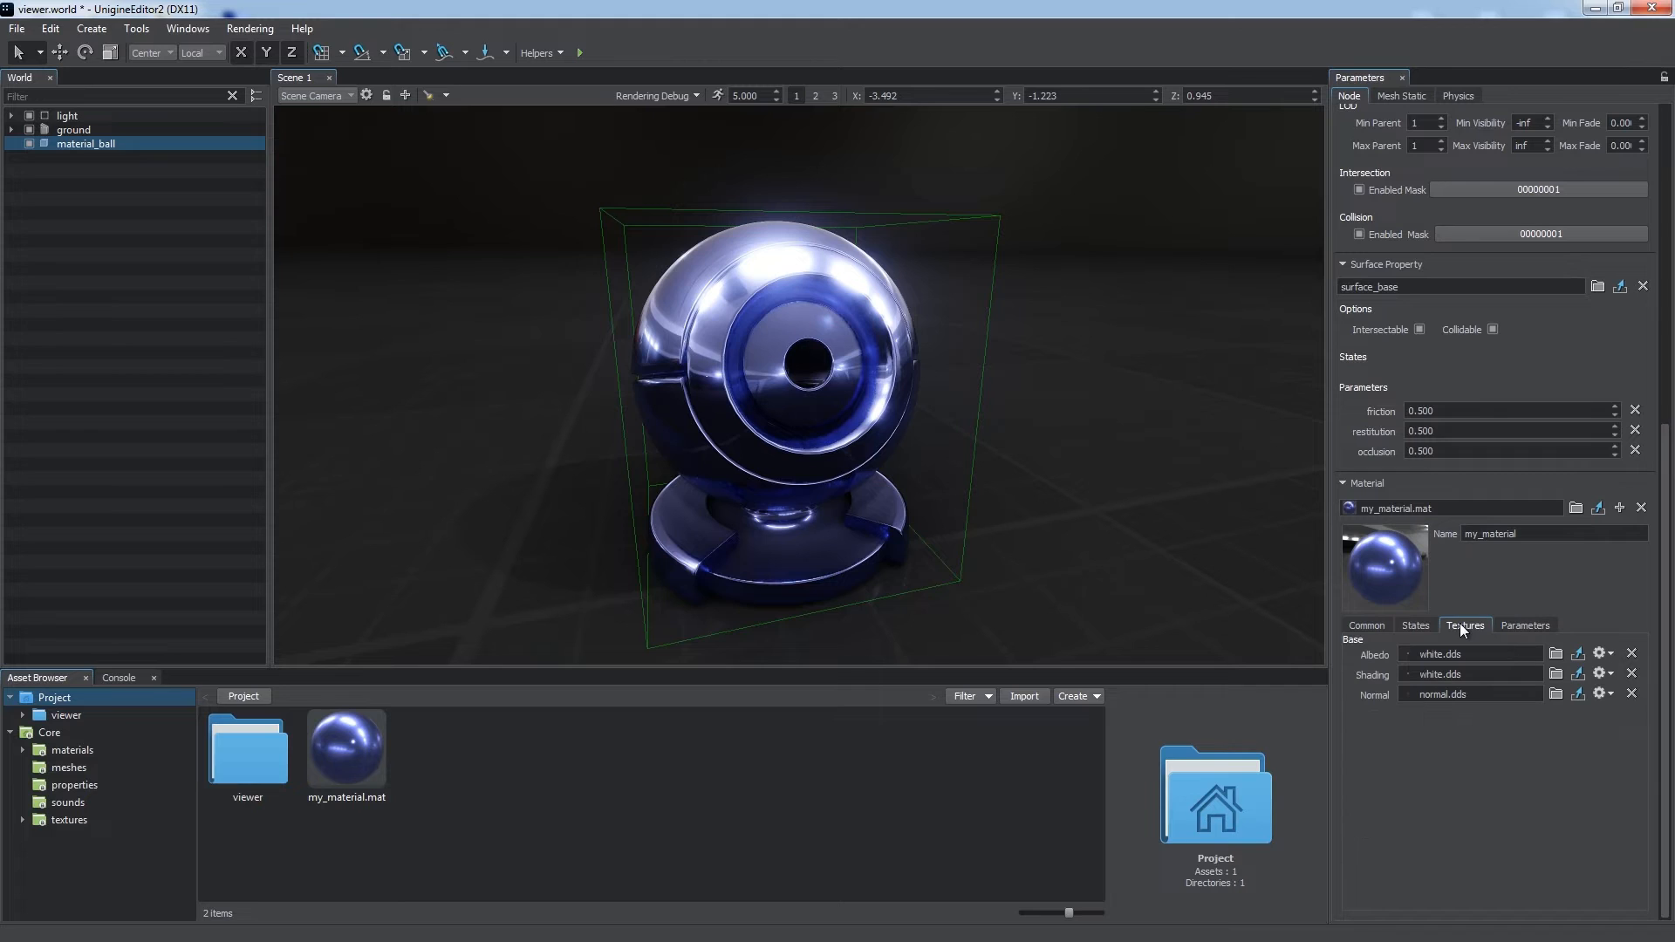
{"action": "left_click", "coordinate": [1557, 655]}
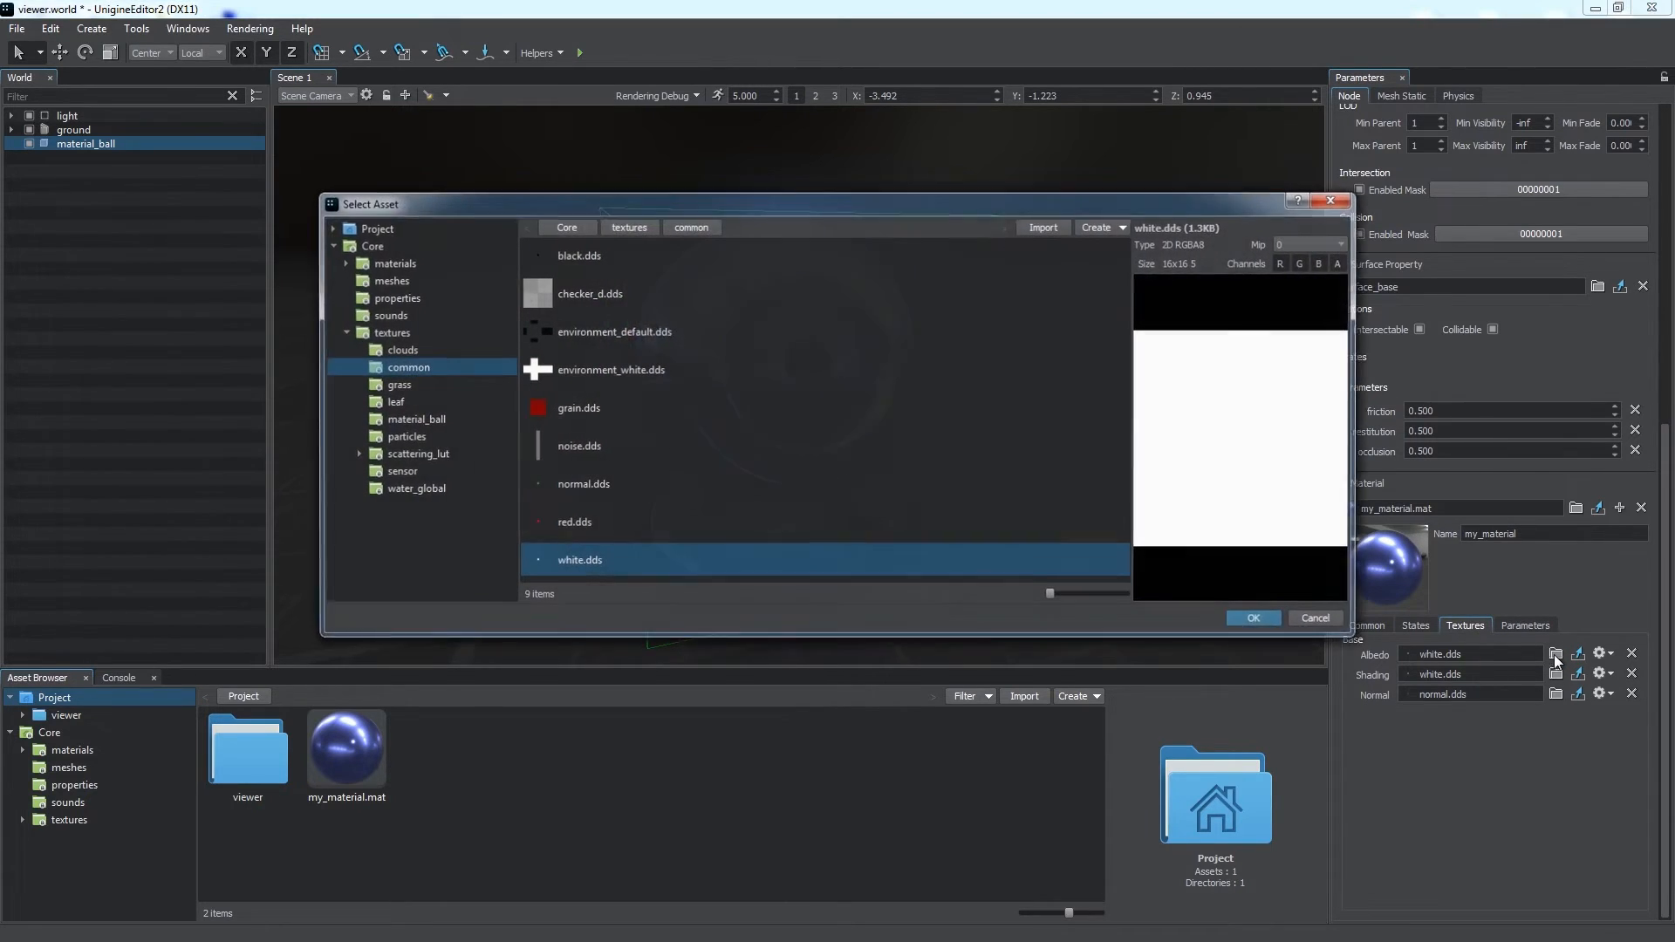
{"action": "left_click", "coordinate": [398, 421]}
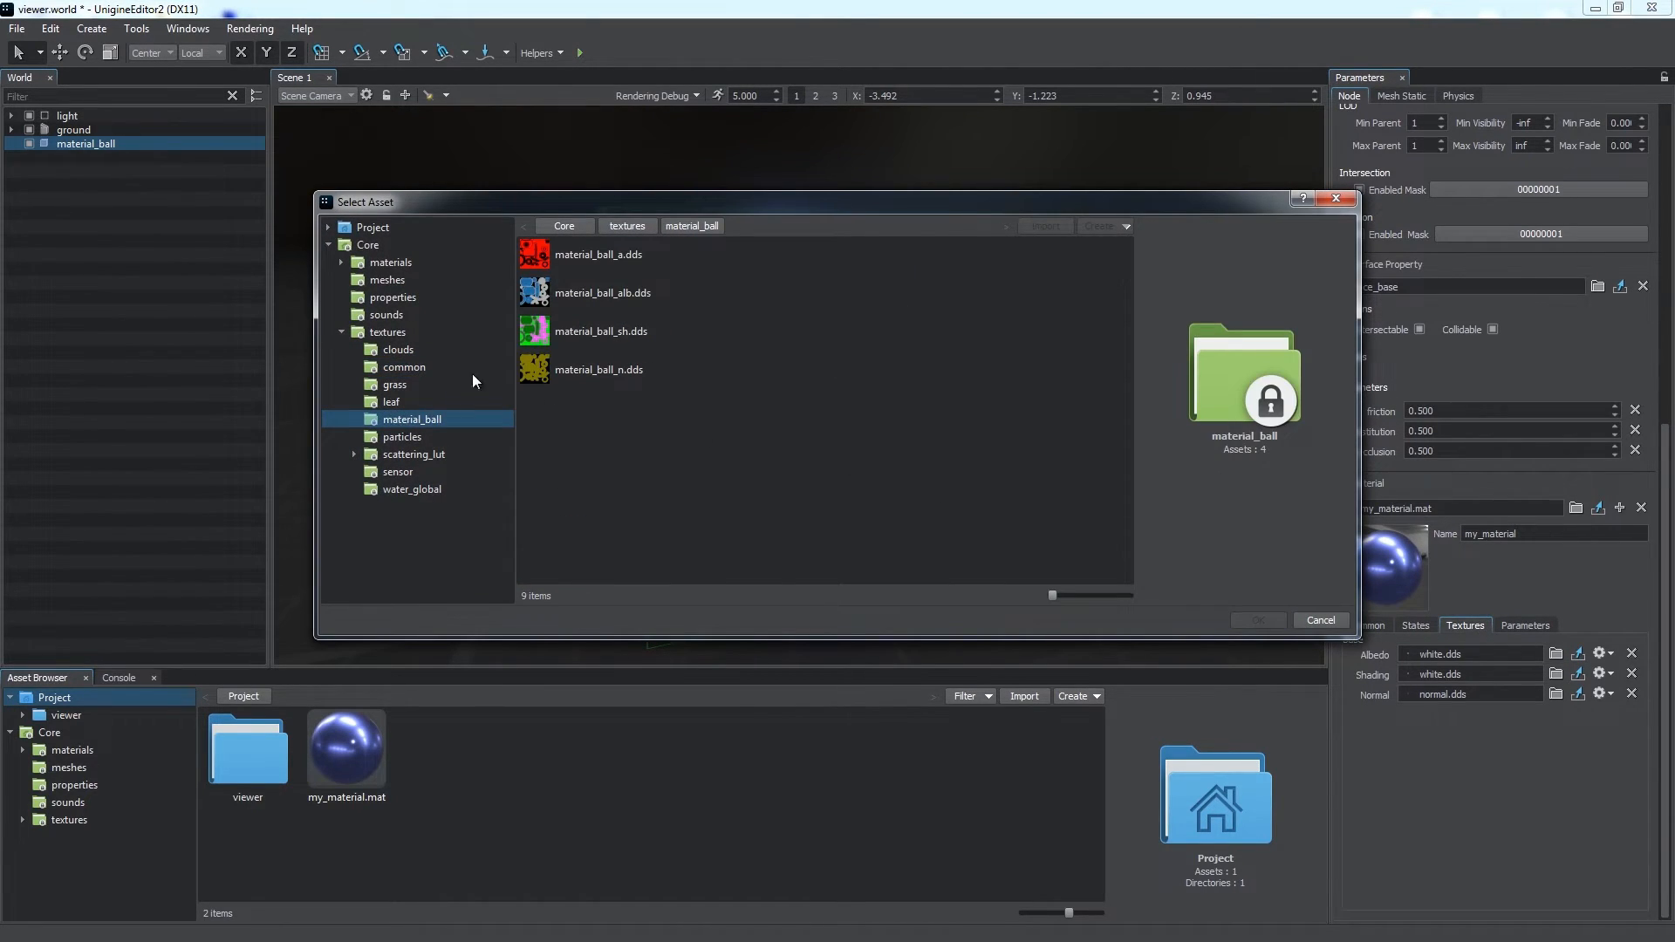
{"action": "left_click", "coordinate": [578, 293]}
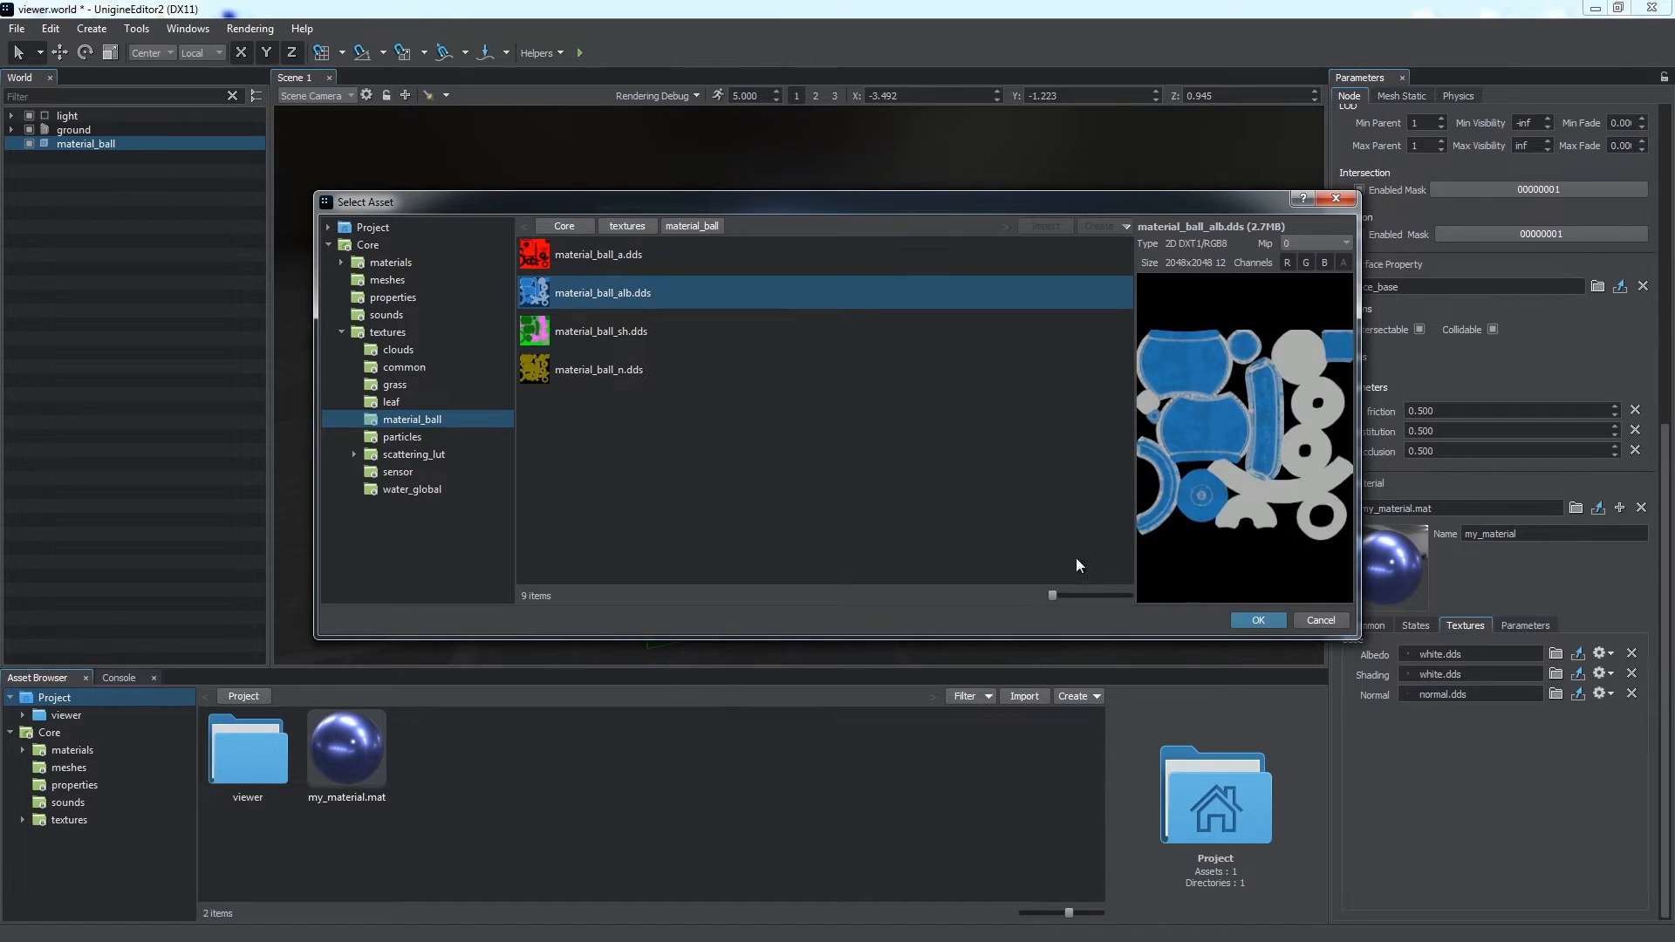
{"action": "left_click", "coordinate": [1251, 625]}
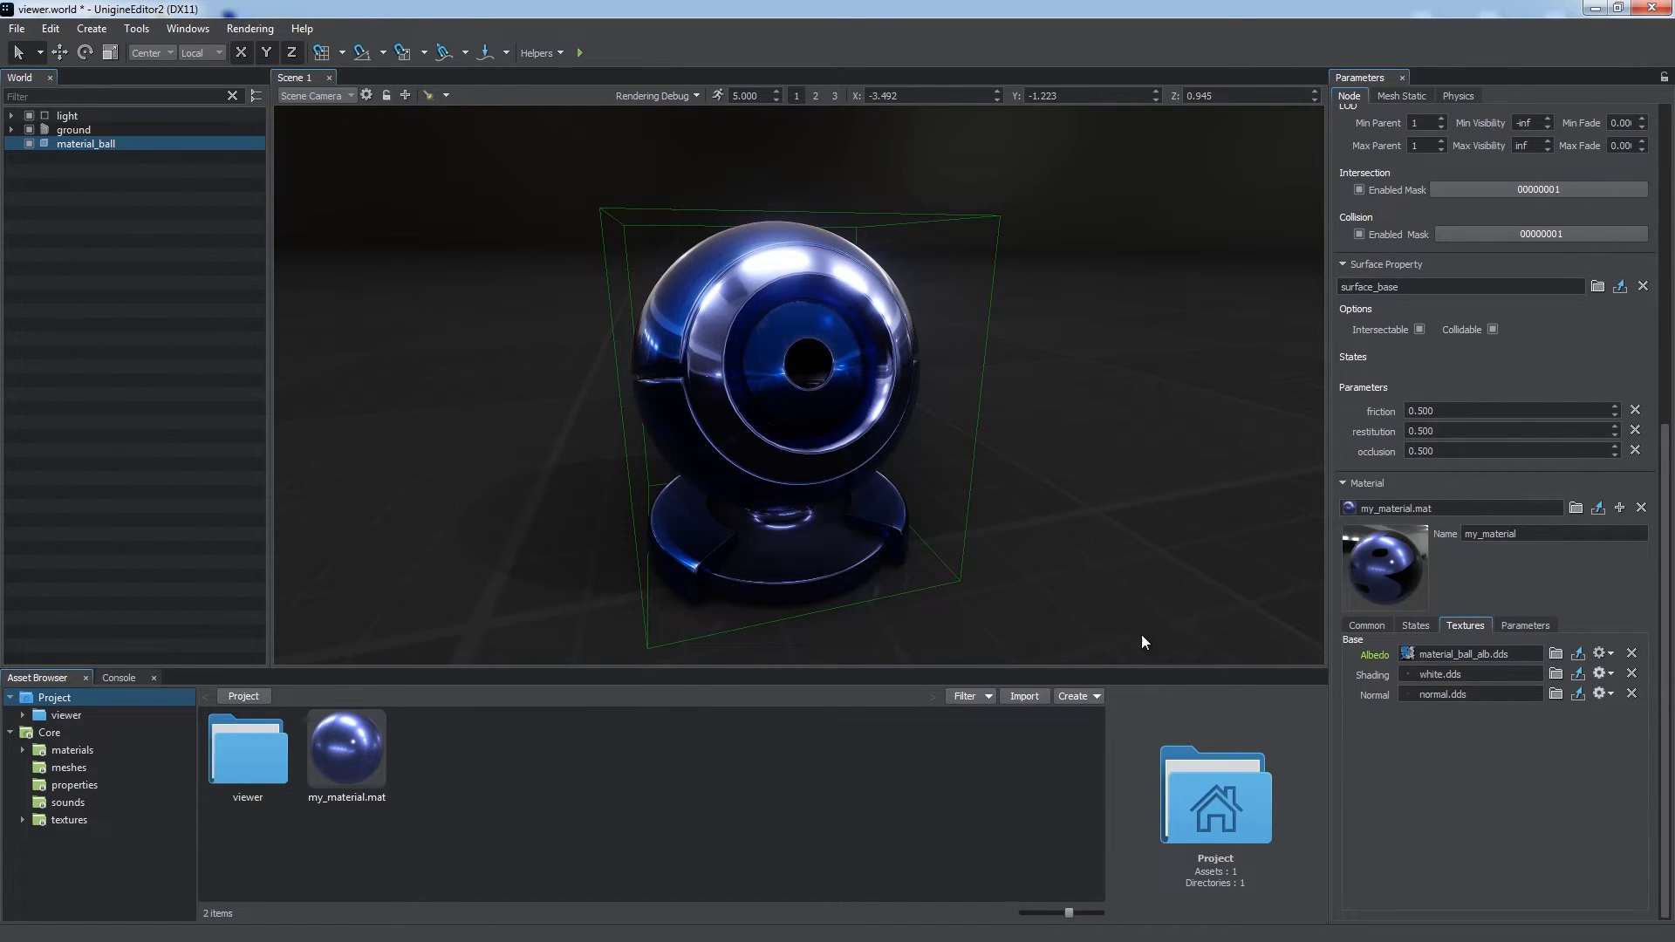
Assign material_ball_sh.dds from the Core material_ball textures folder as the Shading texture
{"action": "left_click", "coordinate": [22, 820]}
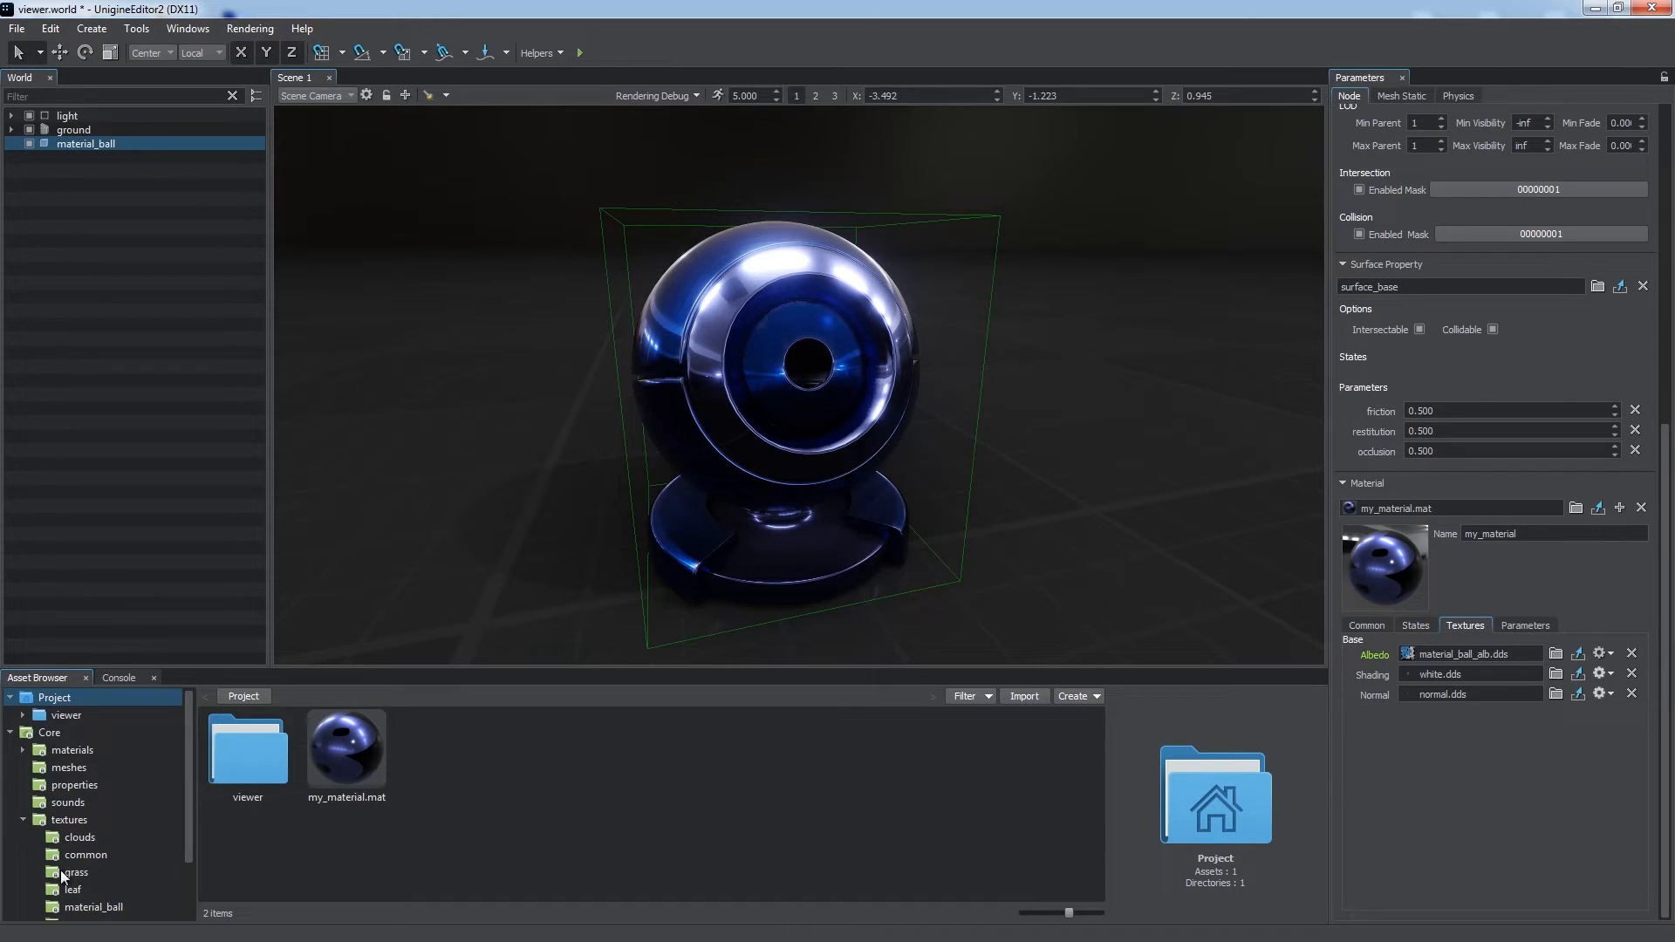
{"action": "left_click", "coordinate": [83, 907]}
{"action": "mouse_move", "coordinate": [464, 770]}
{"action": "left_mouse_down"}
{"action": "mouse_move", "coordinate": [641, 768]}
{"action": "mouse_move", "coordinate": [1428, 673]}
{"action": "left_mouse_up"}
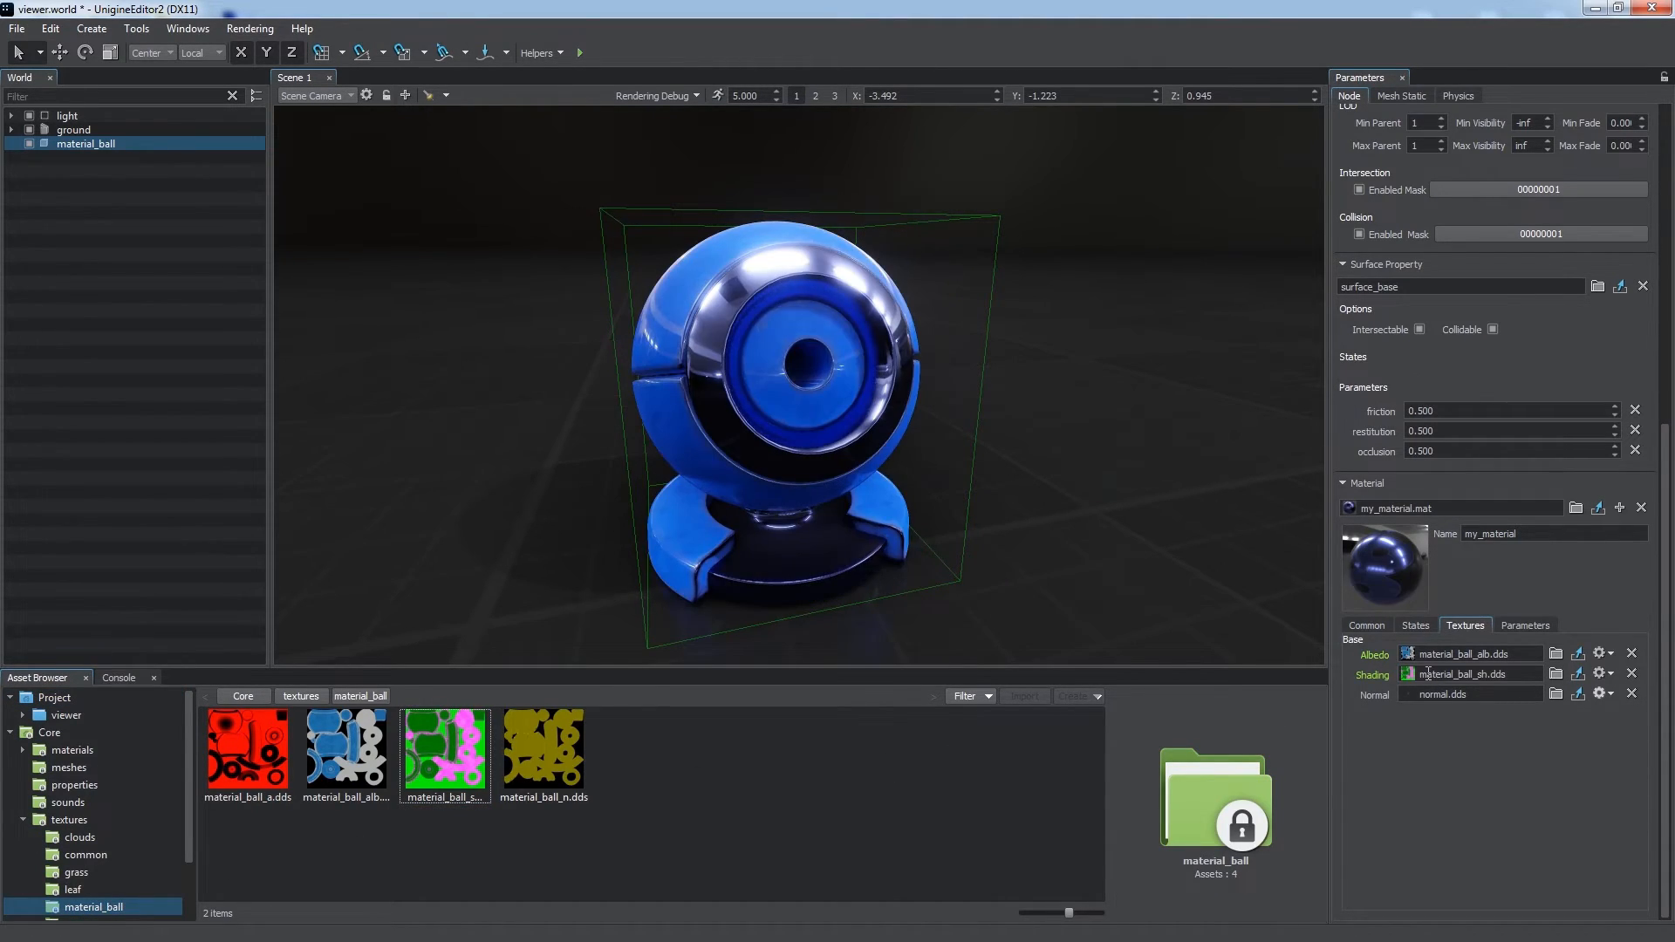
Assign material_ball_n.dds as the Normal texture by searching for "material"
{"action": "left_click", "coordinate": [1431, 693]}
{"action": "key", "text": "ctrl+a"}
{"action": "type", "text": "material"}
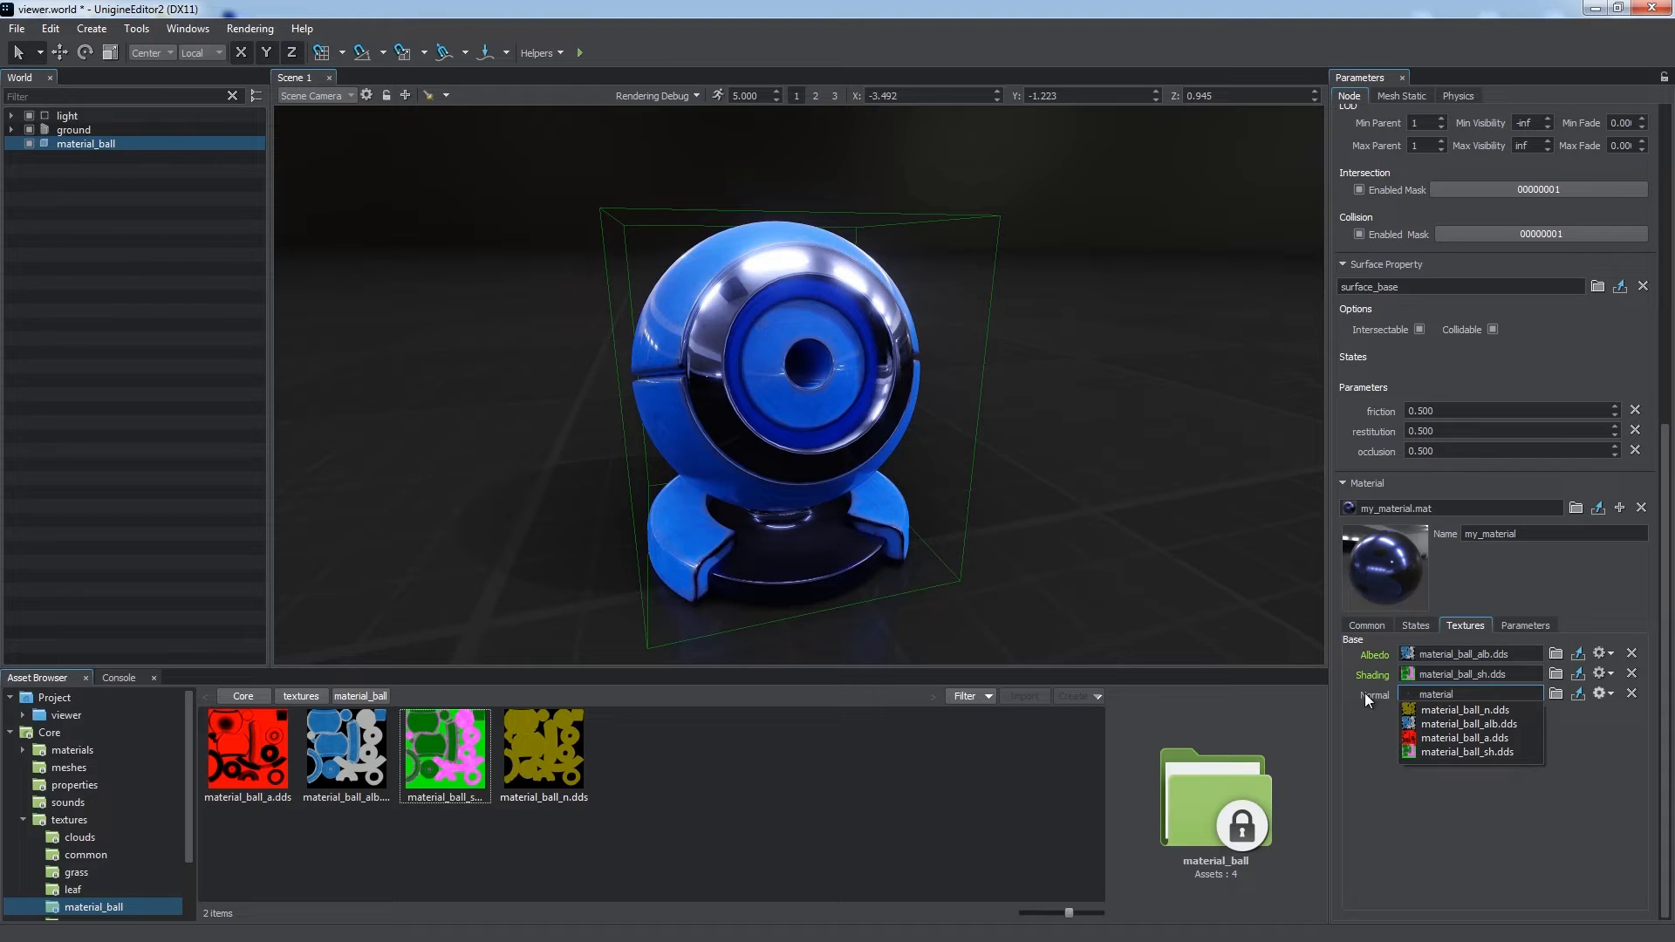
{"action": "left_click", "coordinate": [1445, 711]}
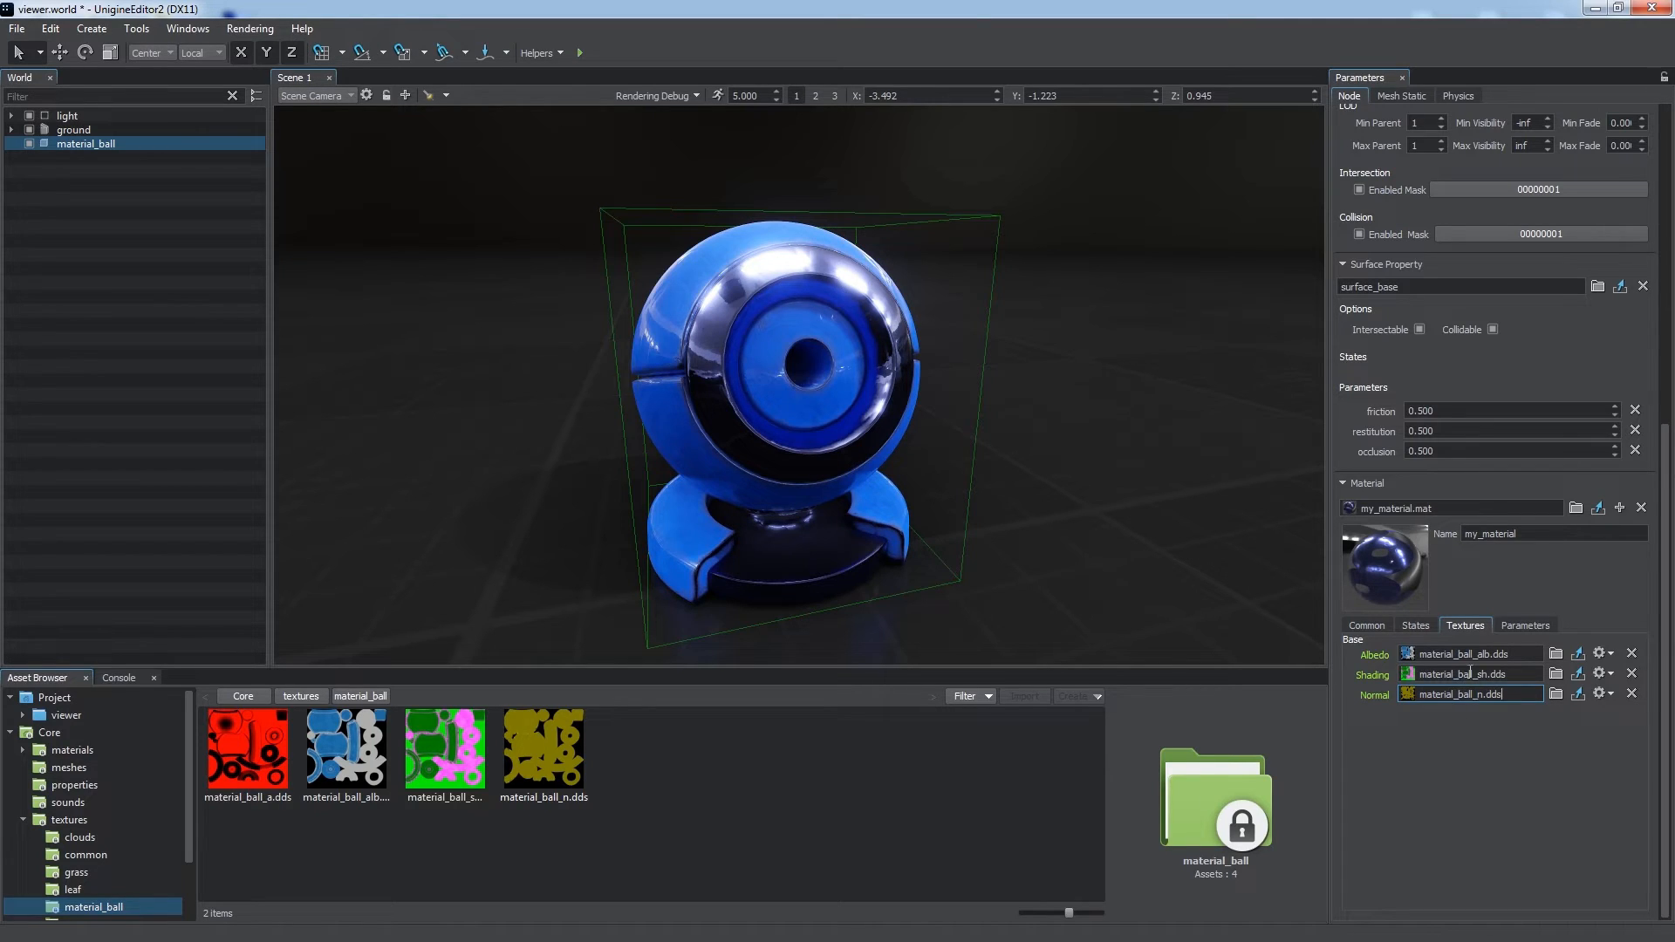
Reset my_material's Albedo color to the default white and set its Roughness to 1.000
{"action": "left_click", "coordinate": [1518, 627]}
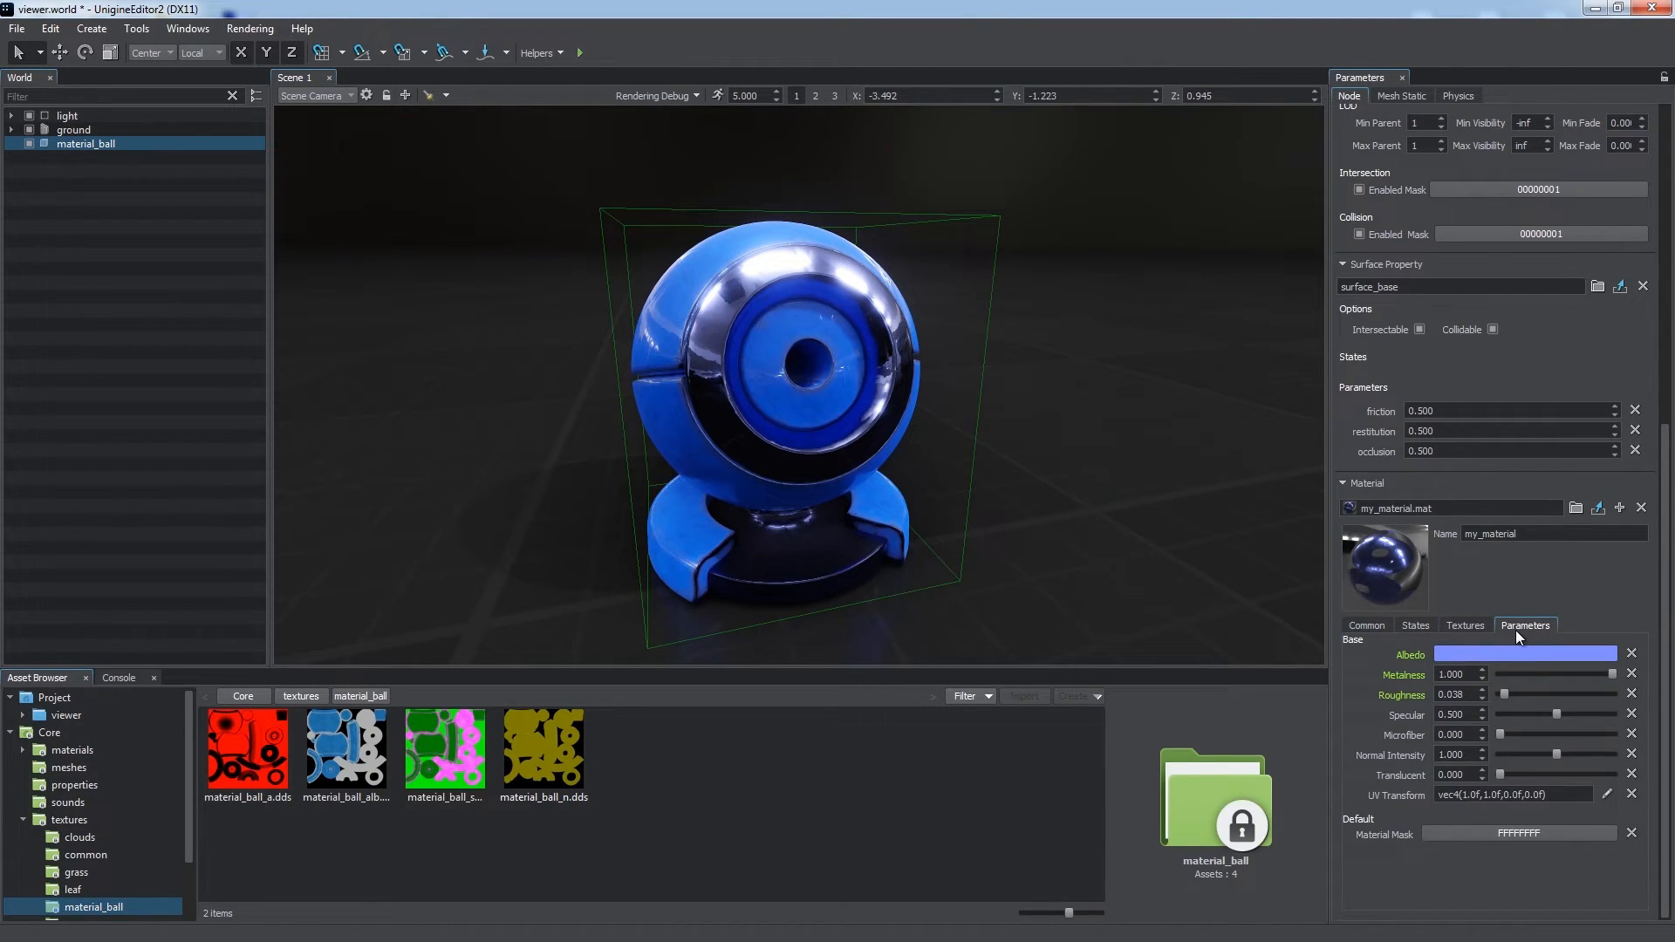
{"action": "left_click", "coordinate": [1631, 654]}
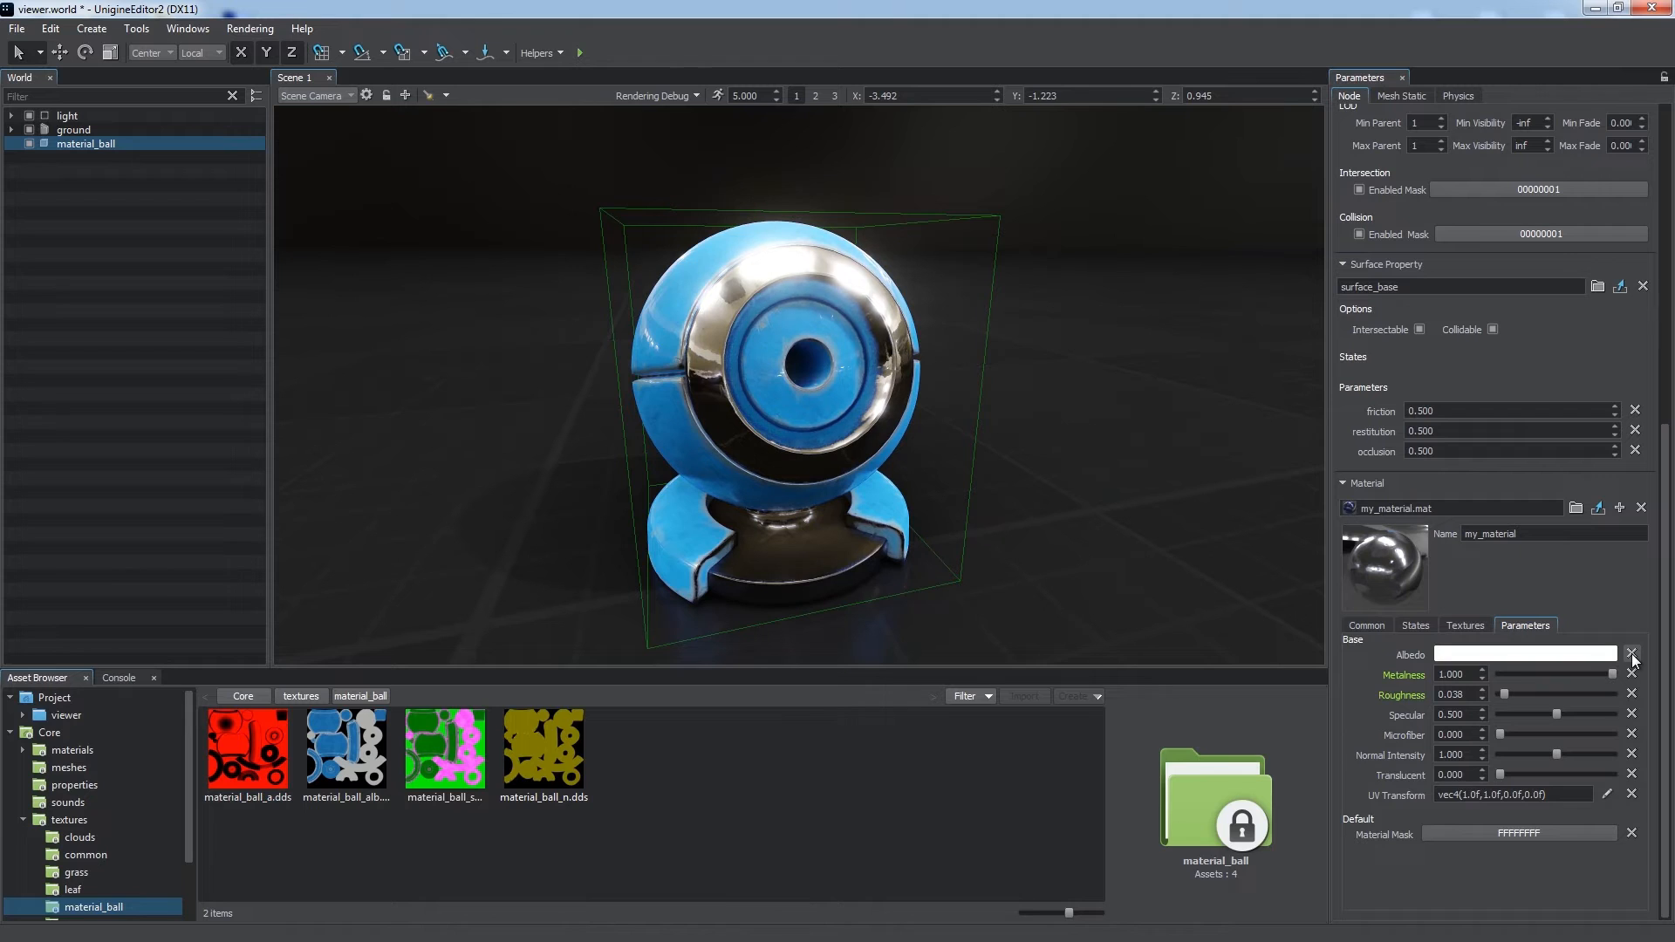
{"action": "mouse_move", "coordinate": [965, 479]}
{"action": "left_mouse_down", "text": "alt"}
{"action": "mouse_move", "coordinate": [771, 494]}
{"action": "mouse_move", "coordinate": [967, 489]}
{"action": "left_mouse_up", "text": "alt"}
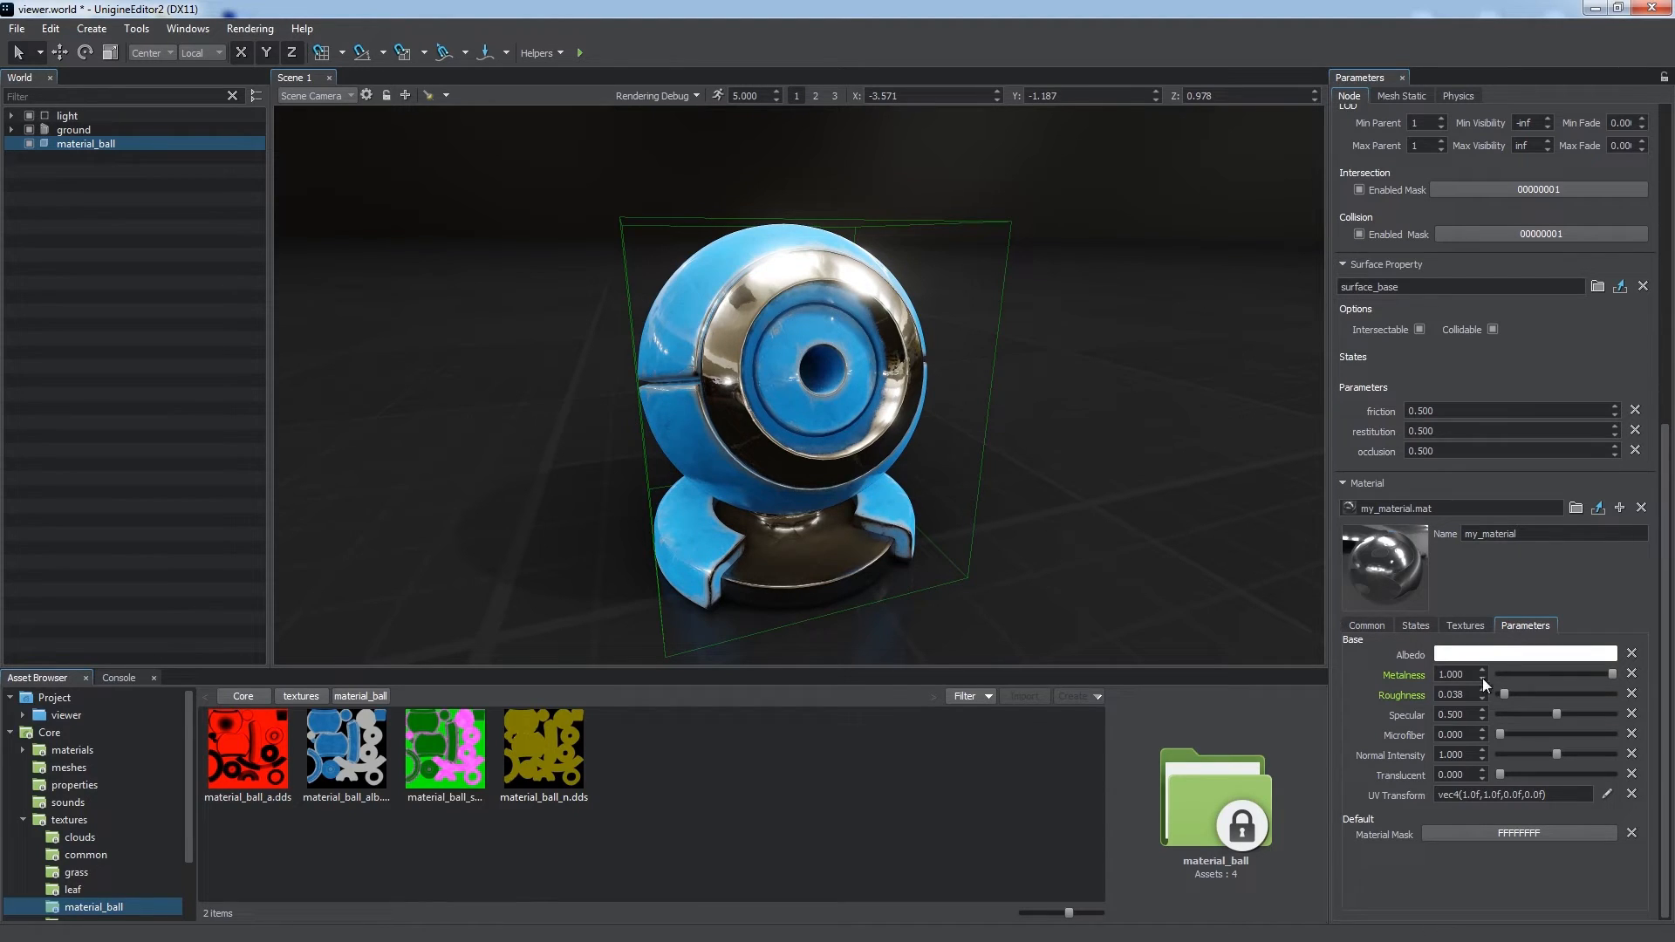
{"action": "left_click_drag", "start_coordinate": [1502, 693], "coordinate": [1621, 694]}
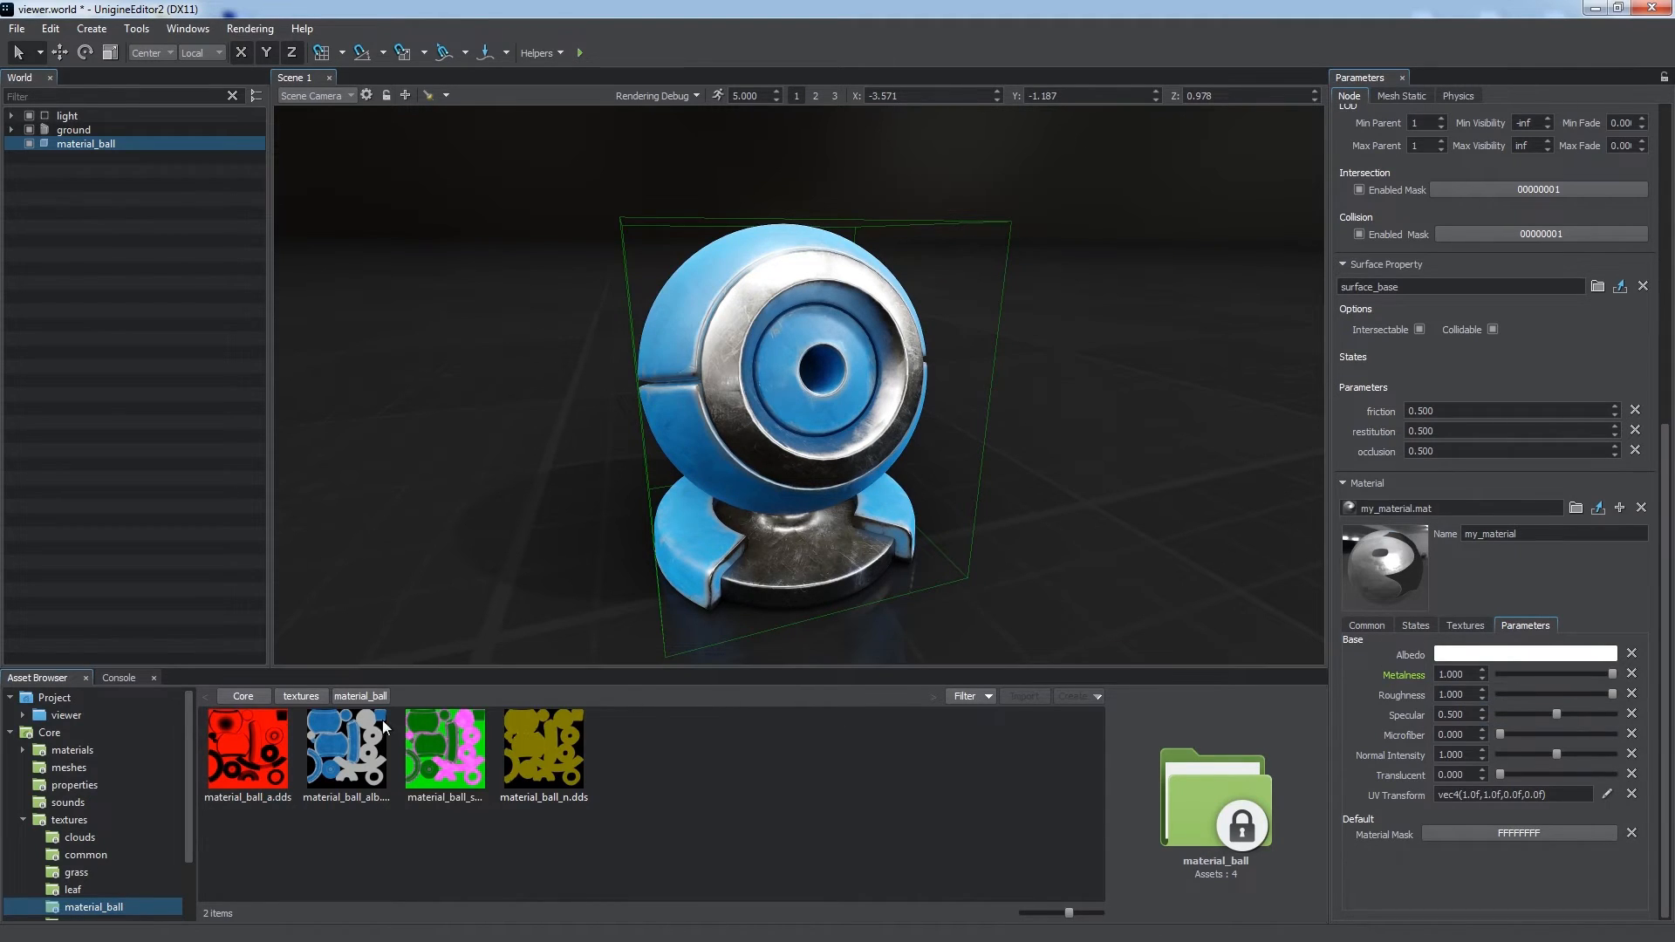
Permanently delete my_material.mat from the Project root folder and collapse the Core folder
{"action": "left_click", "coordinate": [41, 703]}
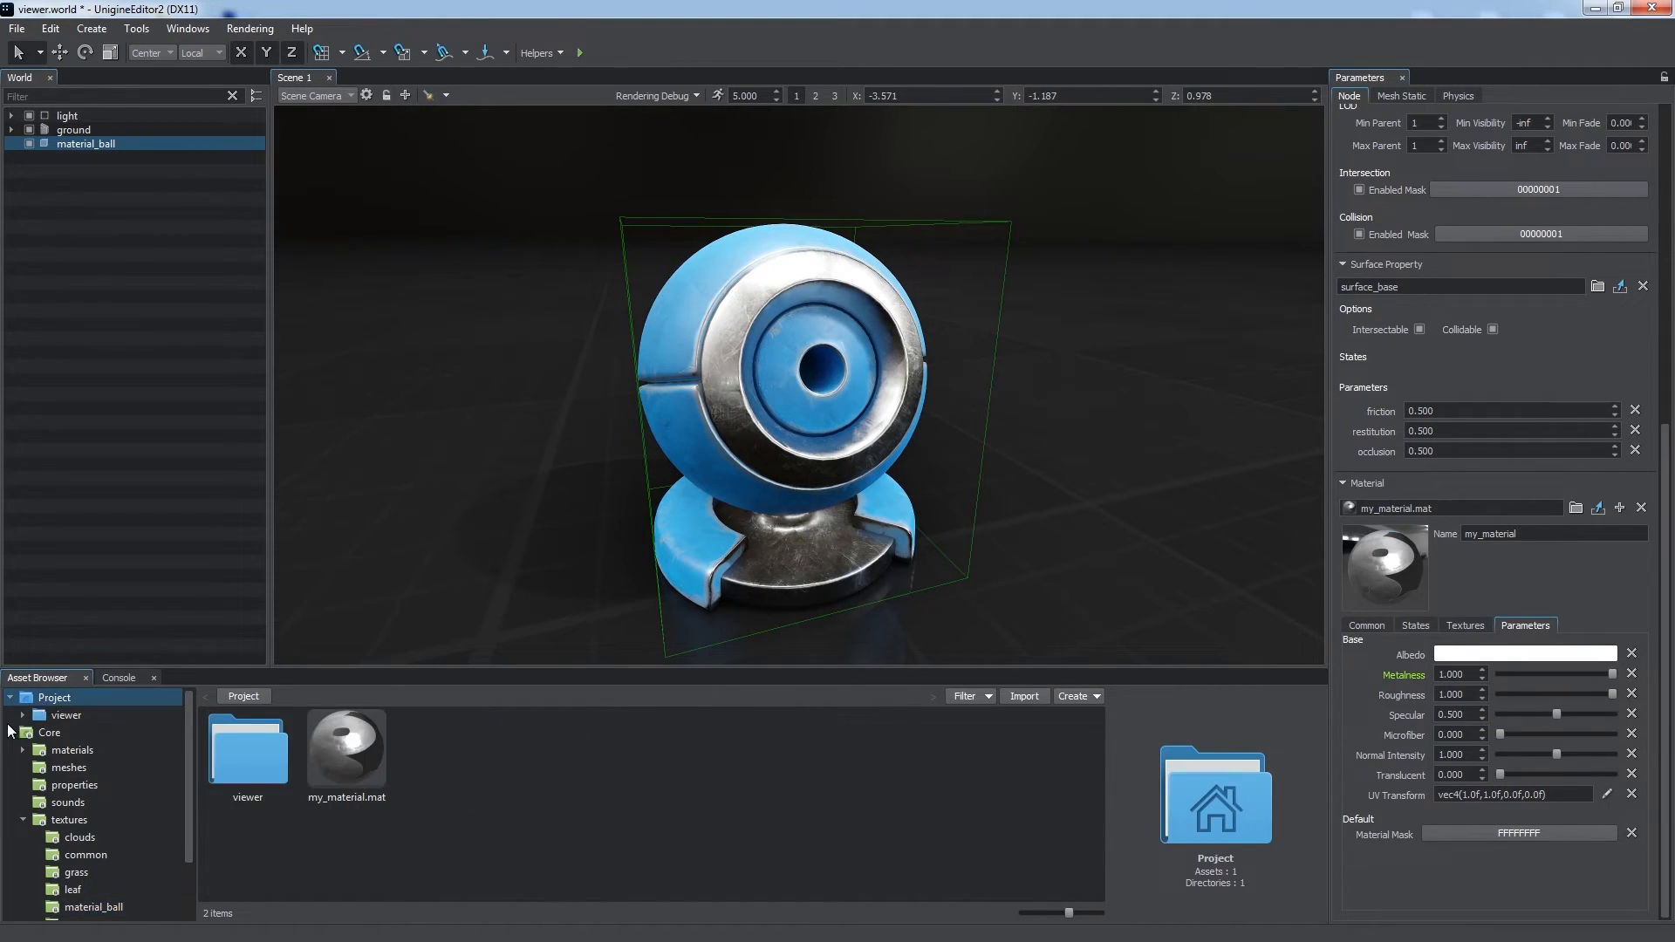
{"action": "left_click", "coordinate": [9, 733]}
{"action": "left_click", "coordinate": [343, 754]}
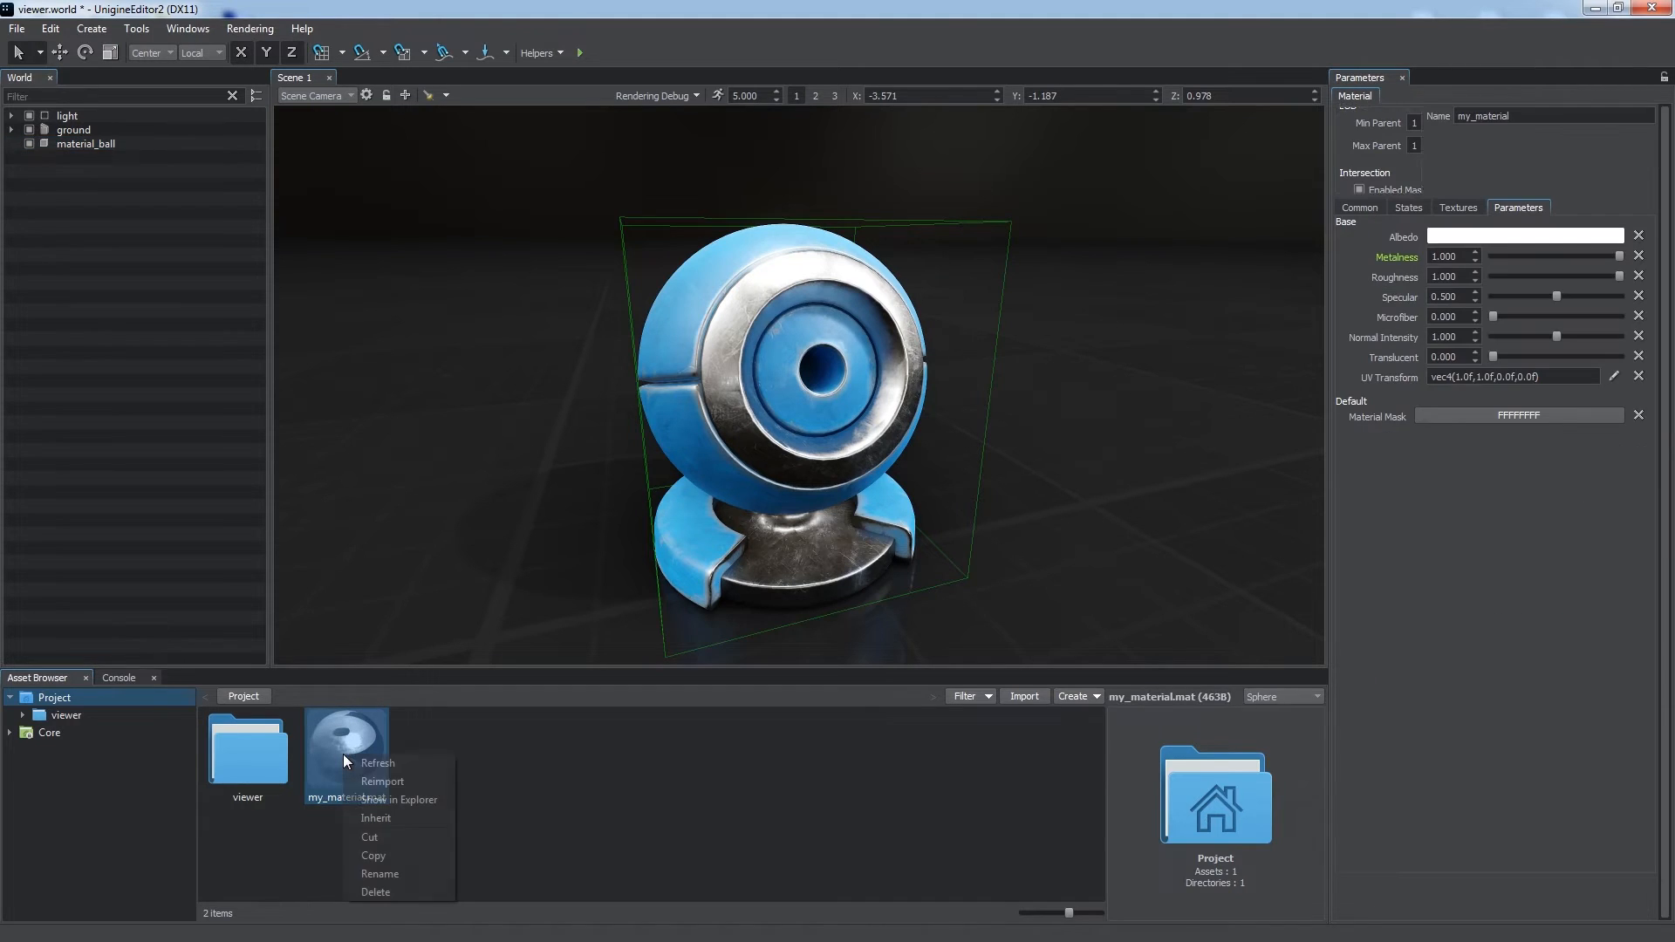
{"action": "right_click", "coordinate": [343, 754]}
{"action": "left_click", "coordinate": [375, 897]}
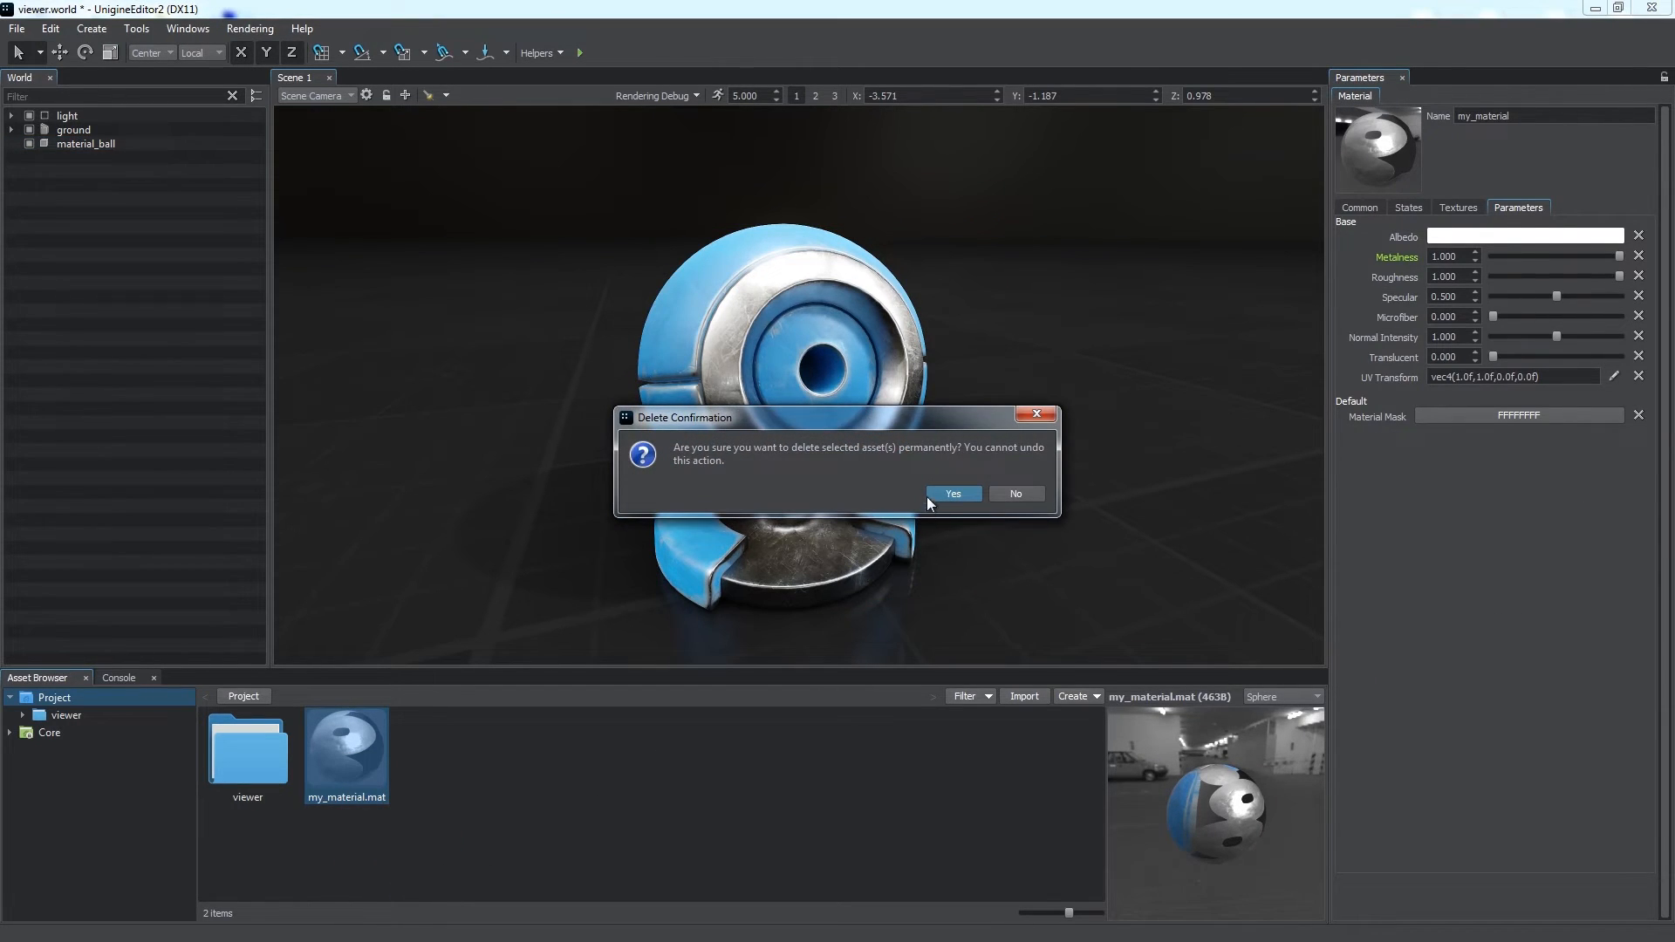
{"action": "left_click", "coordinate": [934, 492]}
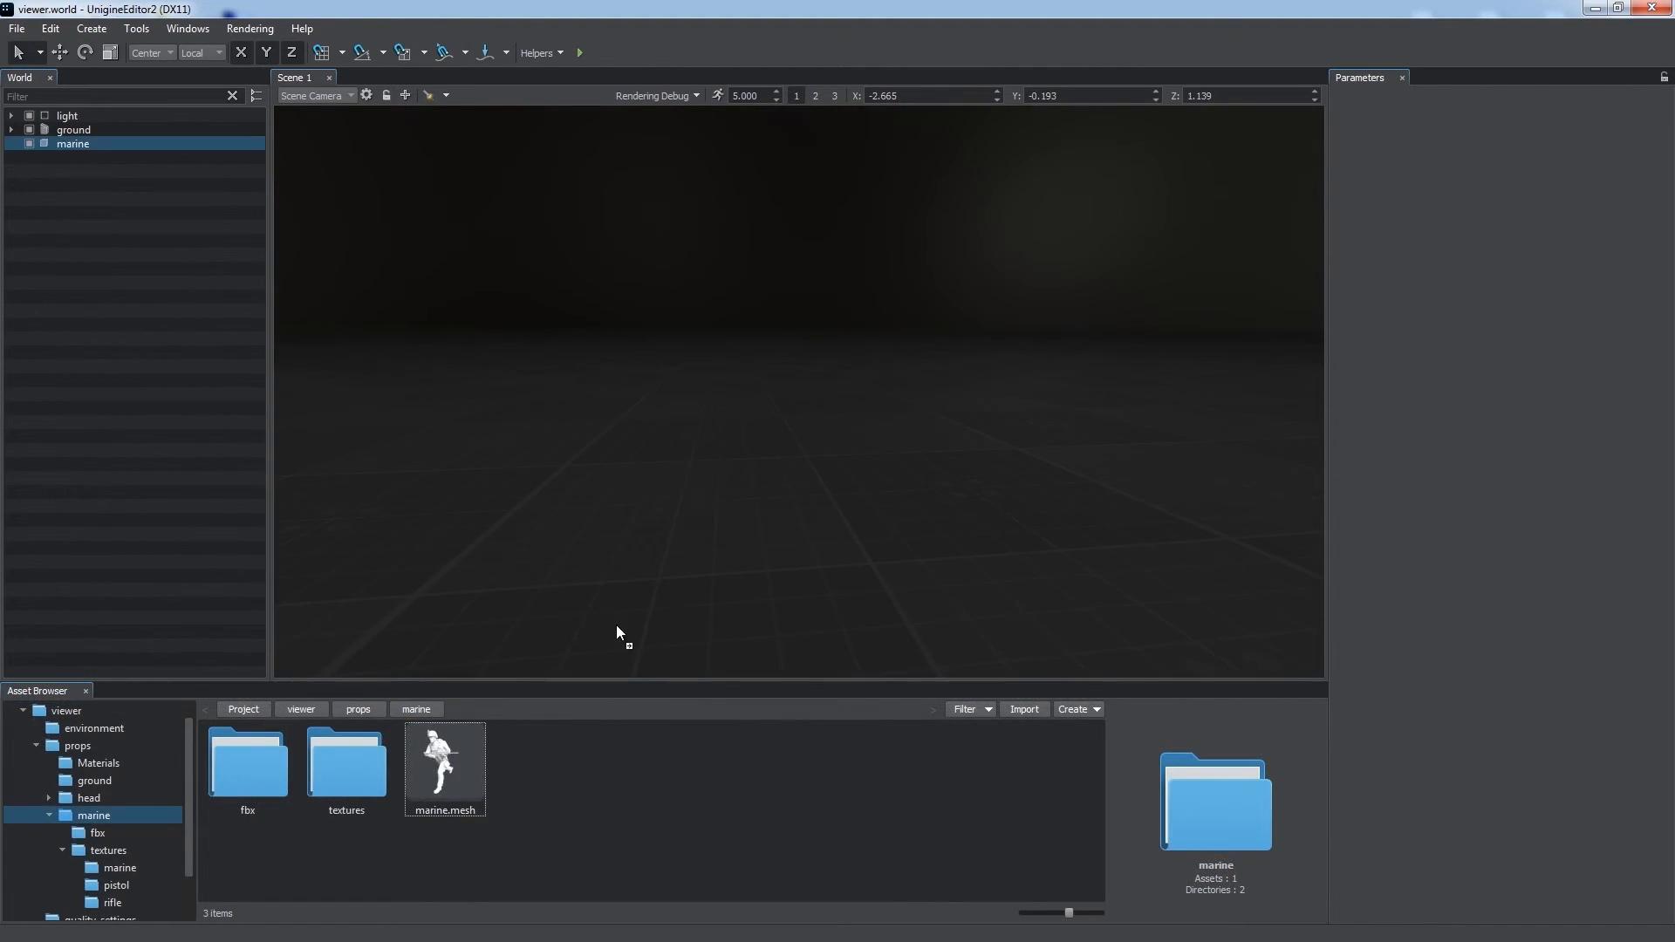
Place marine.mesh in the scene and go through its surfaces from marine_bags to rifle_mat
{"action": "left_click_drag", "start_coordinate": [617, 636], "coordinate": [763, 596]}
{"action": "left_click", "coordinate": [1464, 415]}
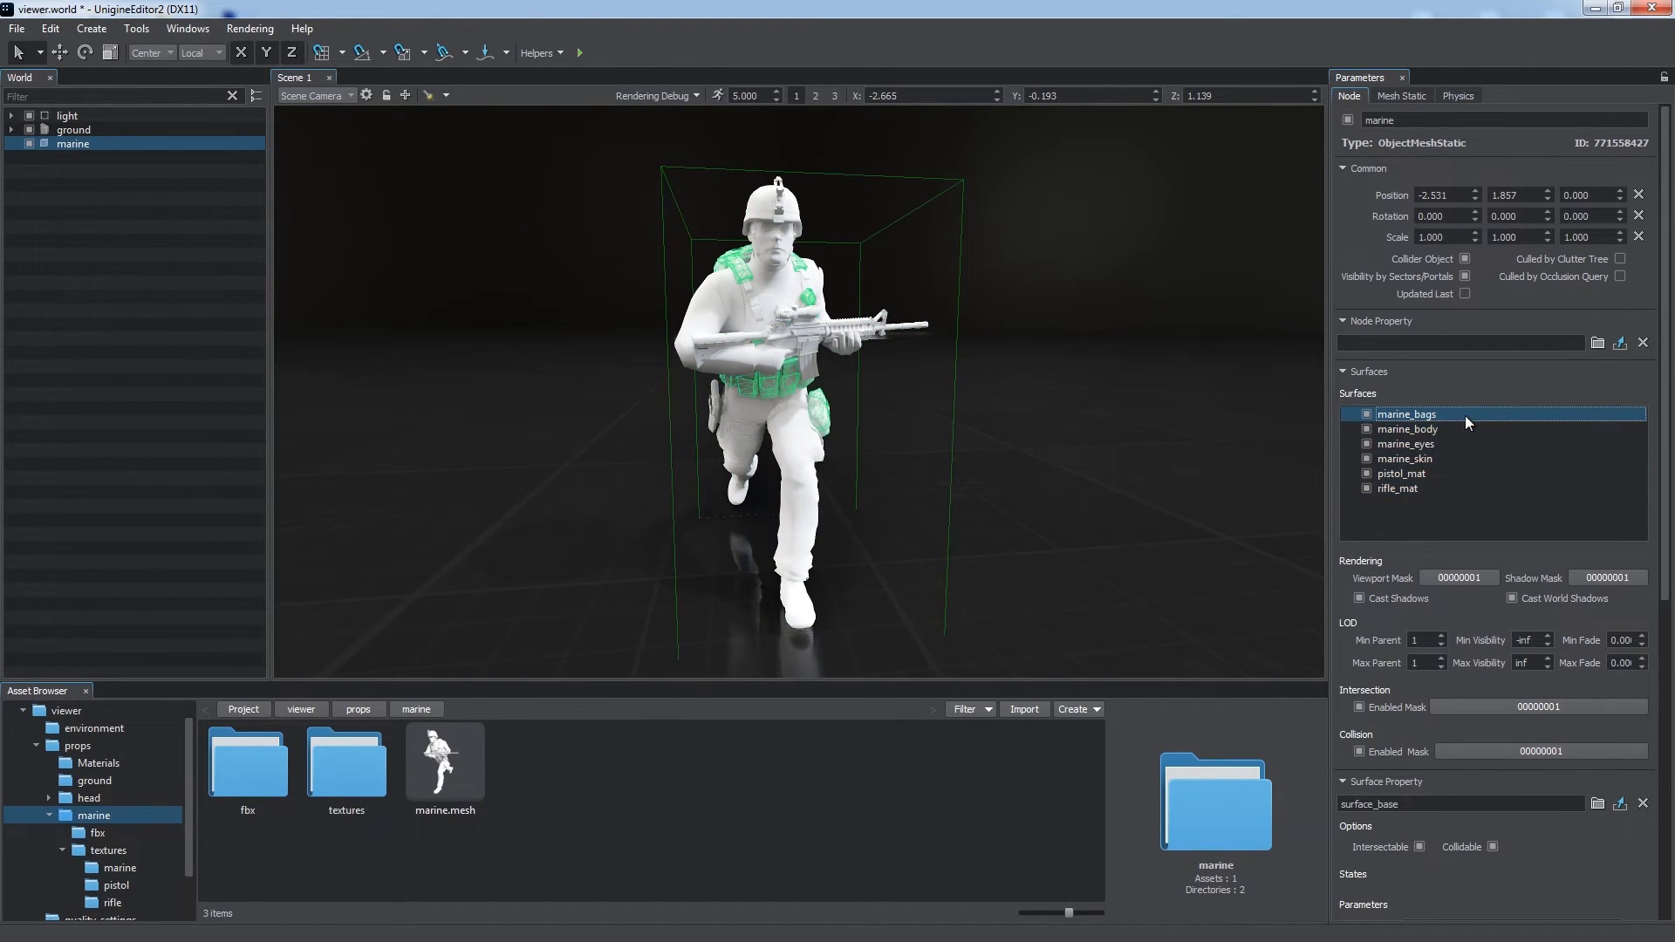
{"action": "left_click", "coordinate": [1453, 430]}
{"action": "left_click", "coordinate": [1446, 443]}
{"action": "left_click", "coordinate": [1435, 459]}
{"action": "left_click", "coordinate": [1429, 474]}
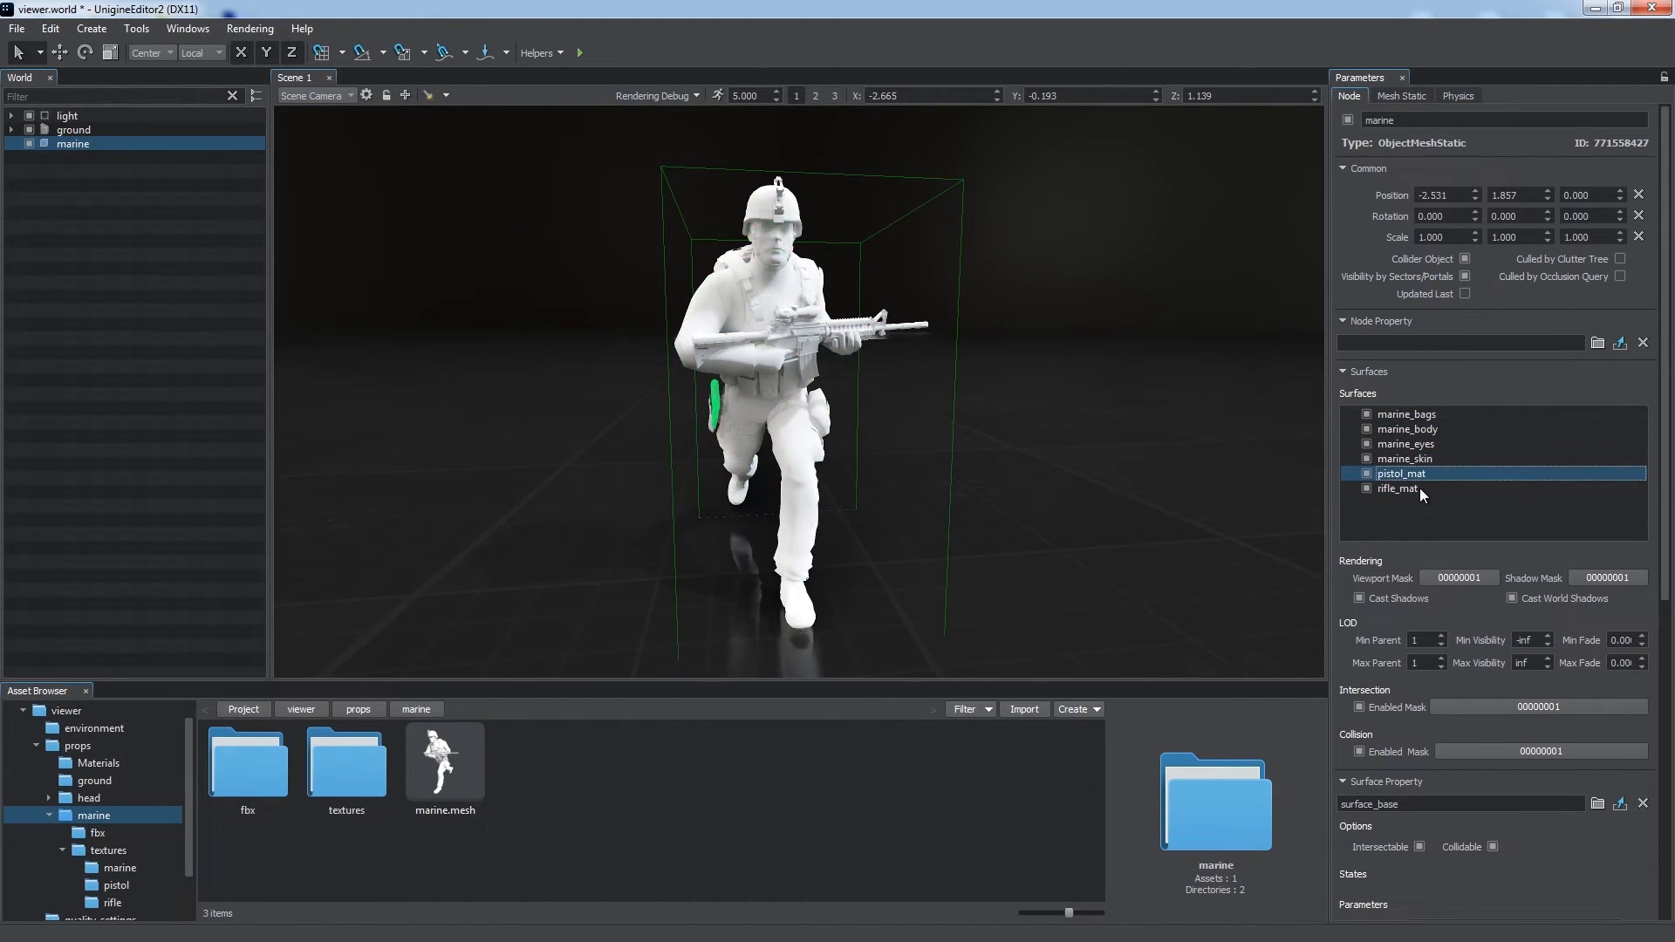
{"action": "left_click", "coordinate": [1420, 489]}
Create a new folder called materials inside the marine folder and open it
{"action": "left_click", "coordinate": [616, 780]}
{"action": "left_click", "coordinate": [1067, 710]}
{"action": "left_click", "coordinate": [1101, 731]}
{"action": "type", "text": "materials"}
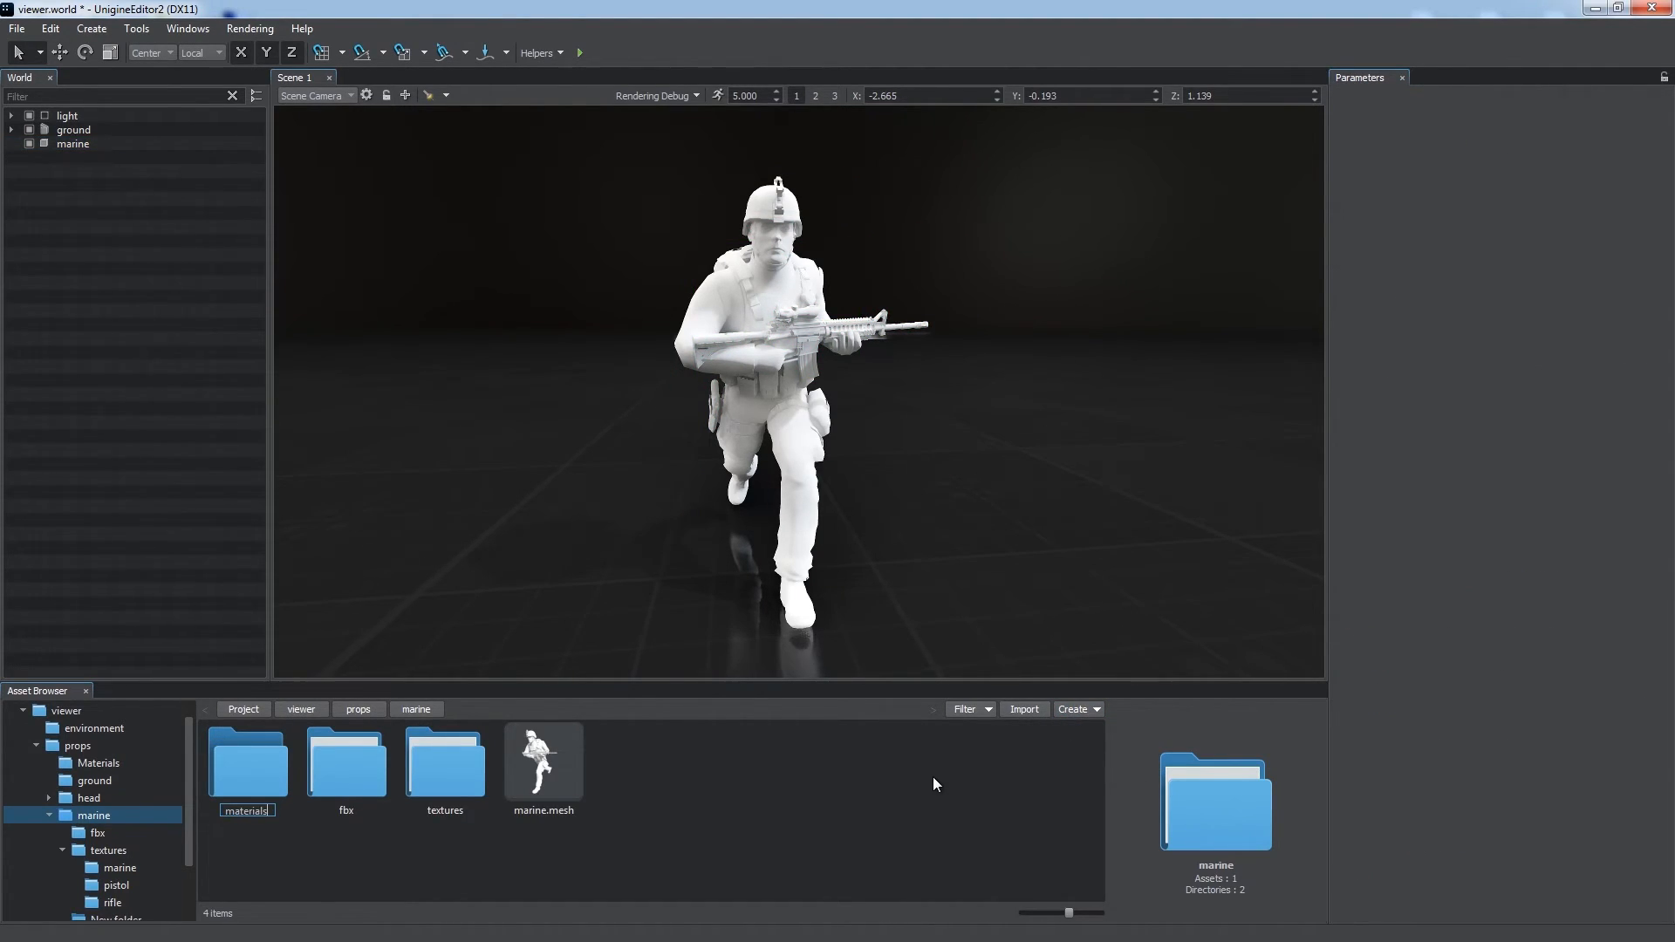
{"action": "key", "text": "Return"}
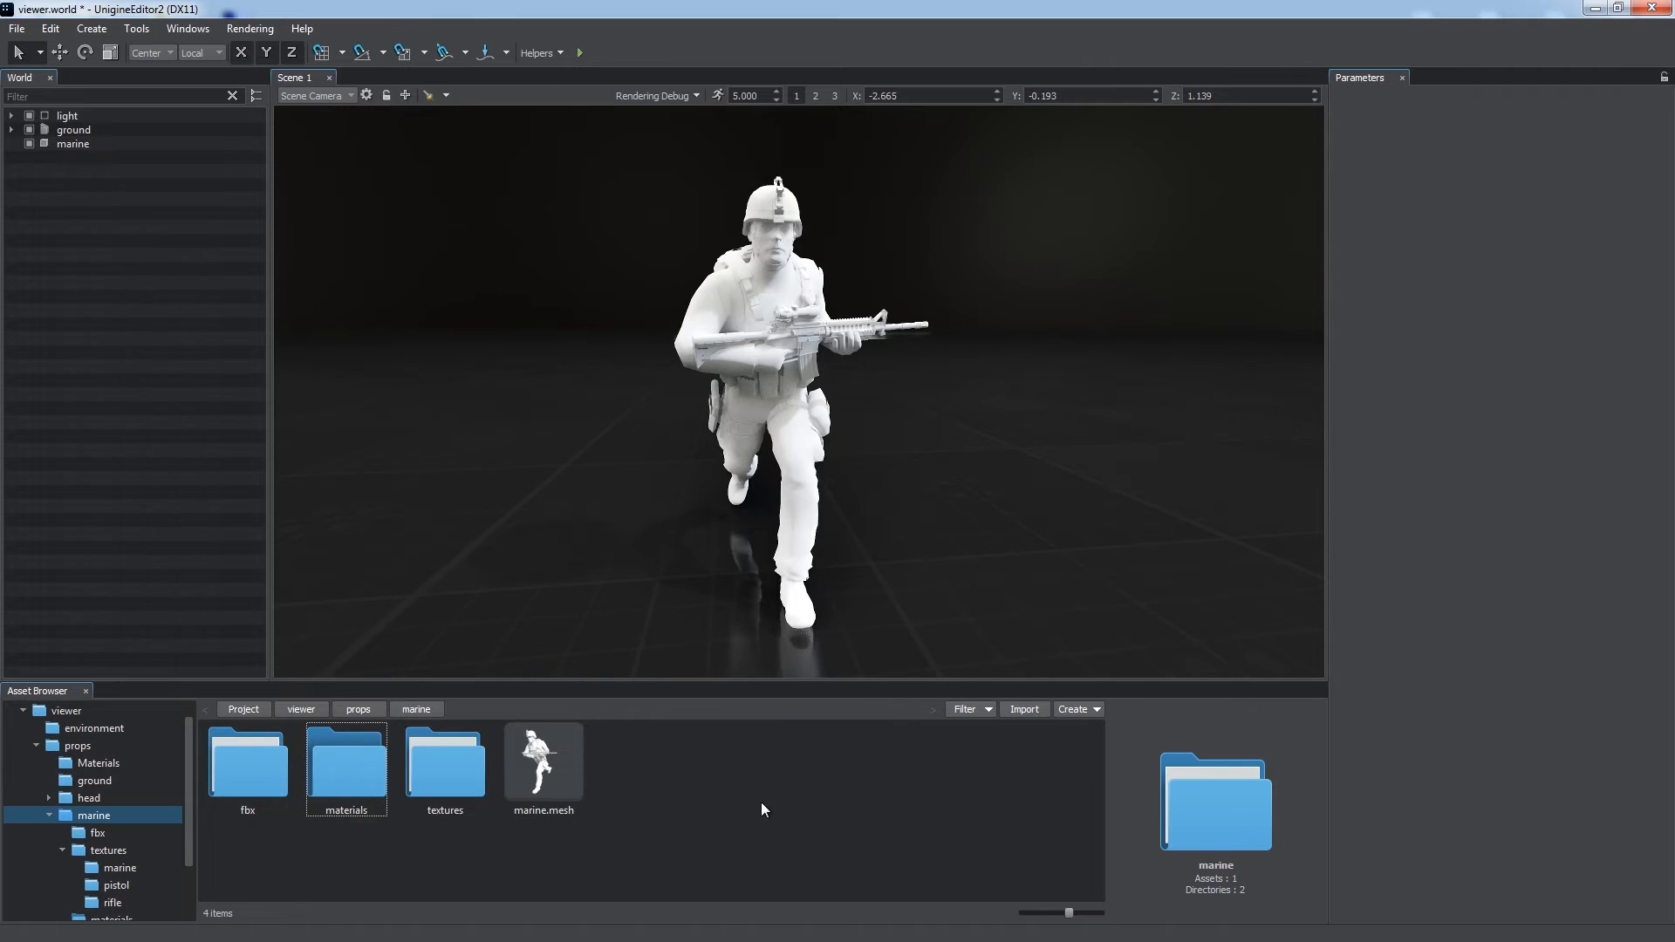
{"action": "double_click", "coordinate": [364, 775]}
Create an inherited mesh_base material for a marine surface in the materials folder and rename it bags
{"action": "left_click", "coordinate": [745, 359]}
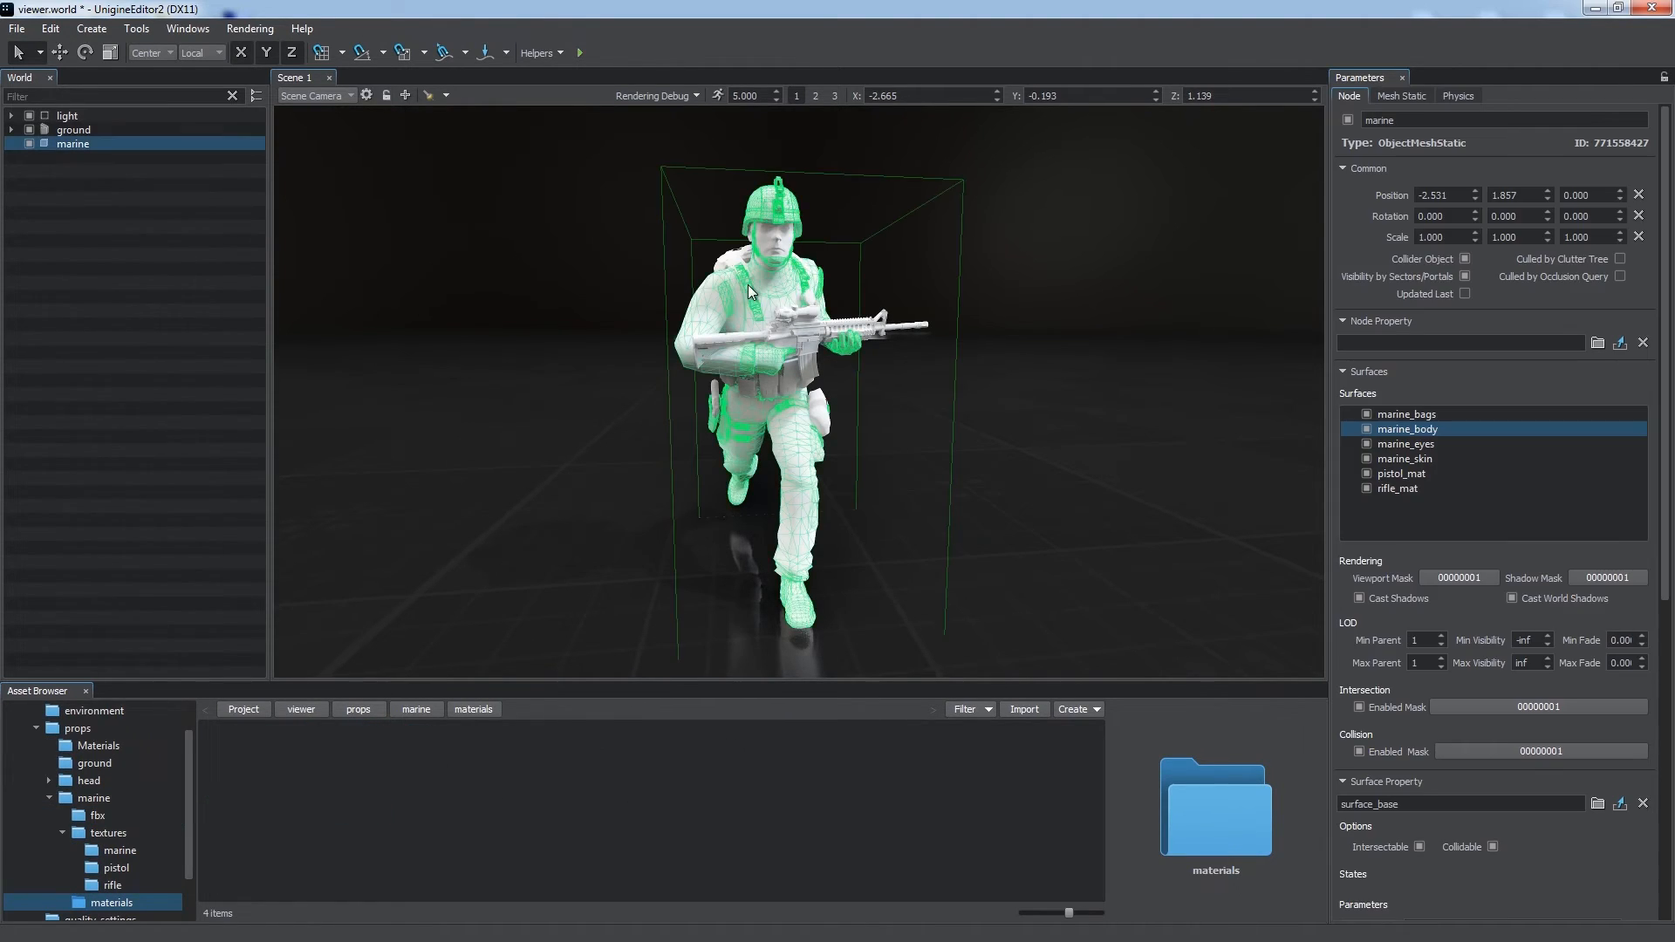
{"action": "left_click_drag", "start_coordinate": [1666, 529], "coordinate": [1667, 833]}
{"action": "left_click", "coordinate": [1600, 563]}
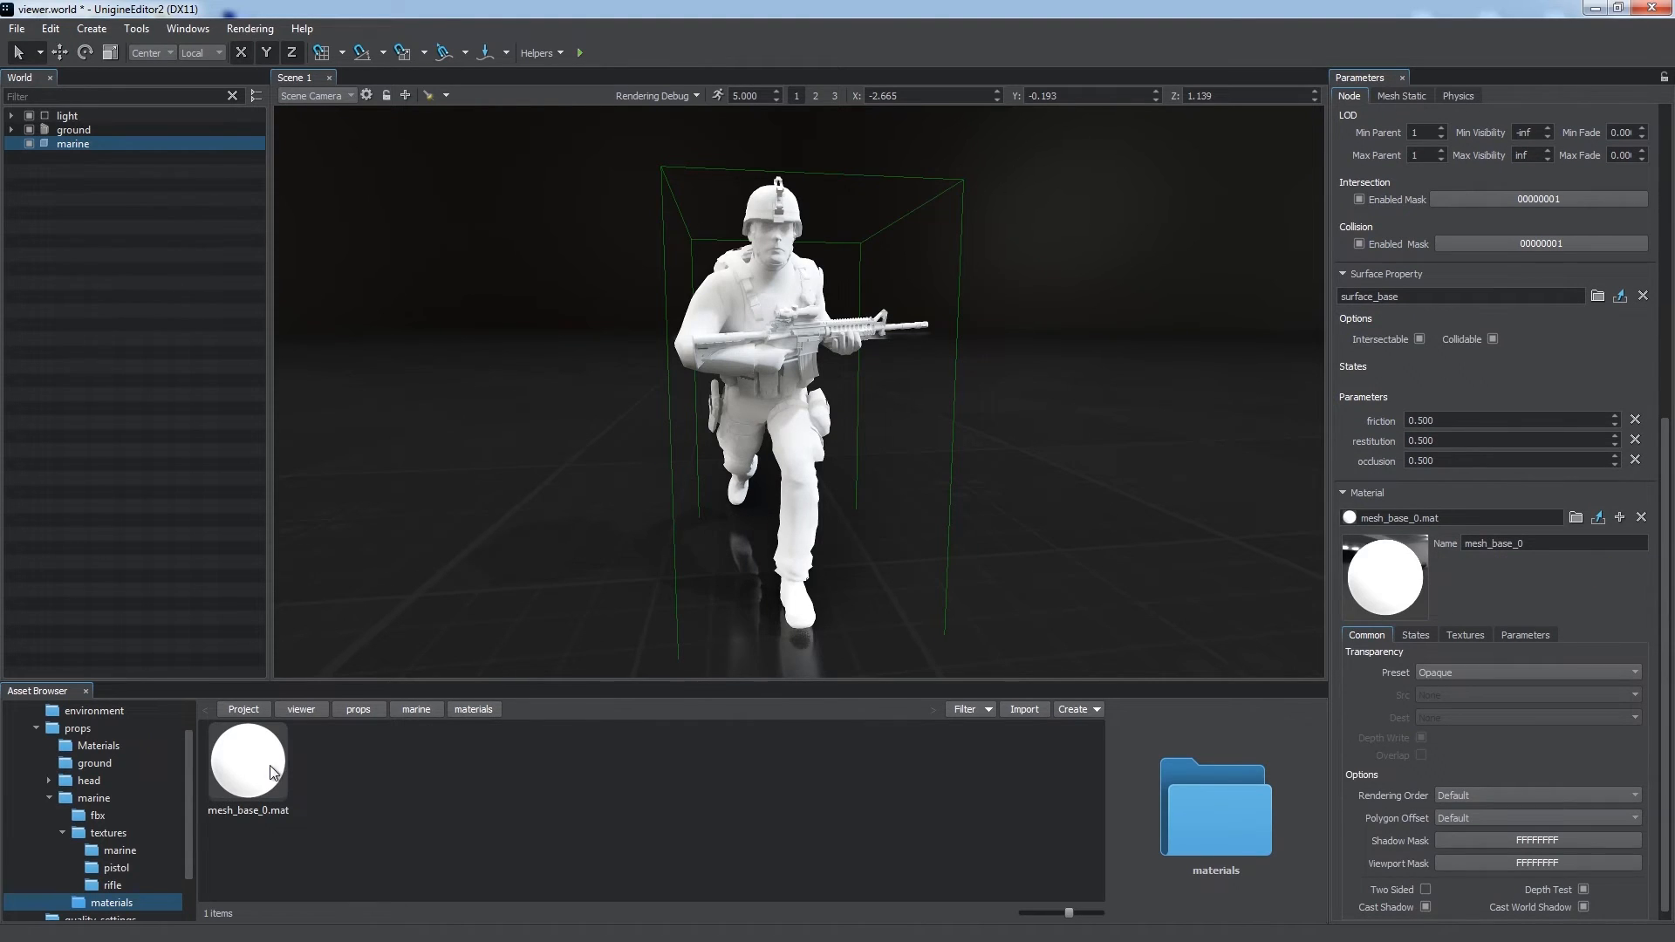
{"action": "right_click", "coordinate": [272, 771]}
{"action": "left_click", "coordinate": [310, 883]}
{"action": "type", "text": "bags"}
{"action": "key", "text": "Return"}
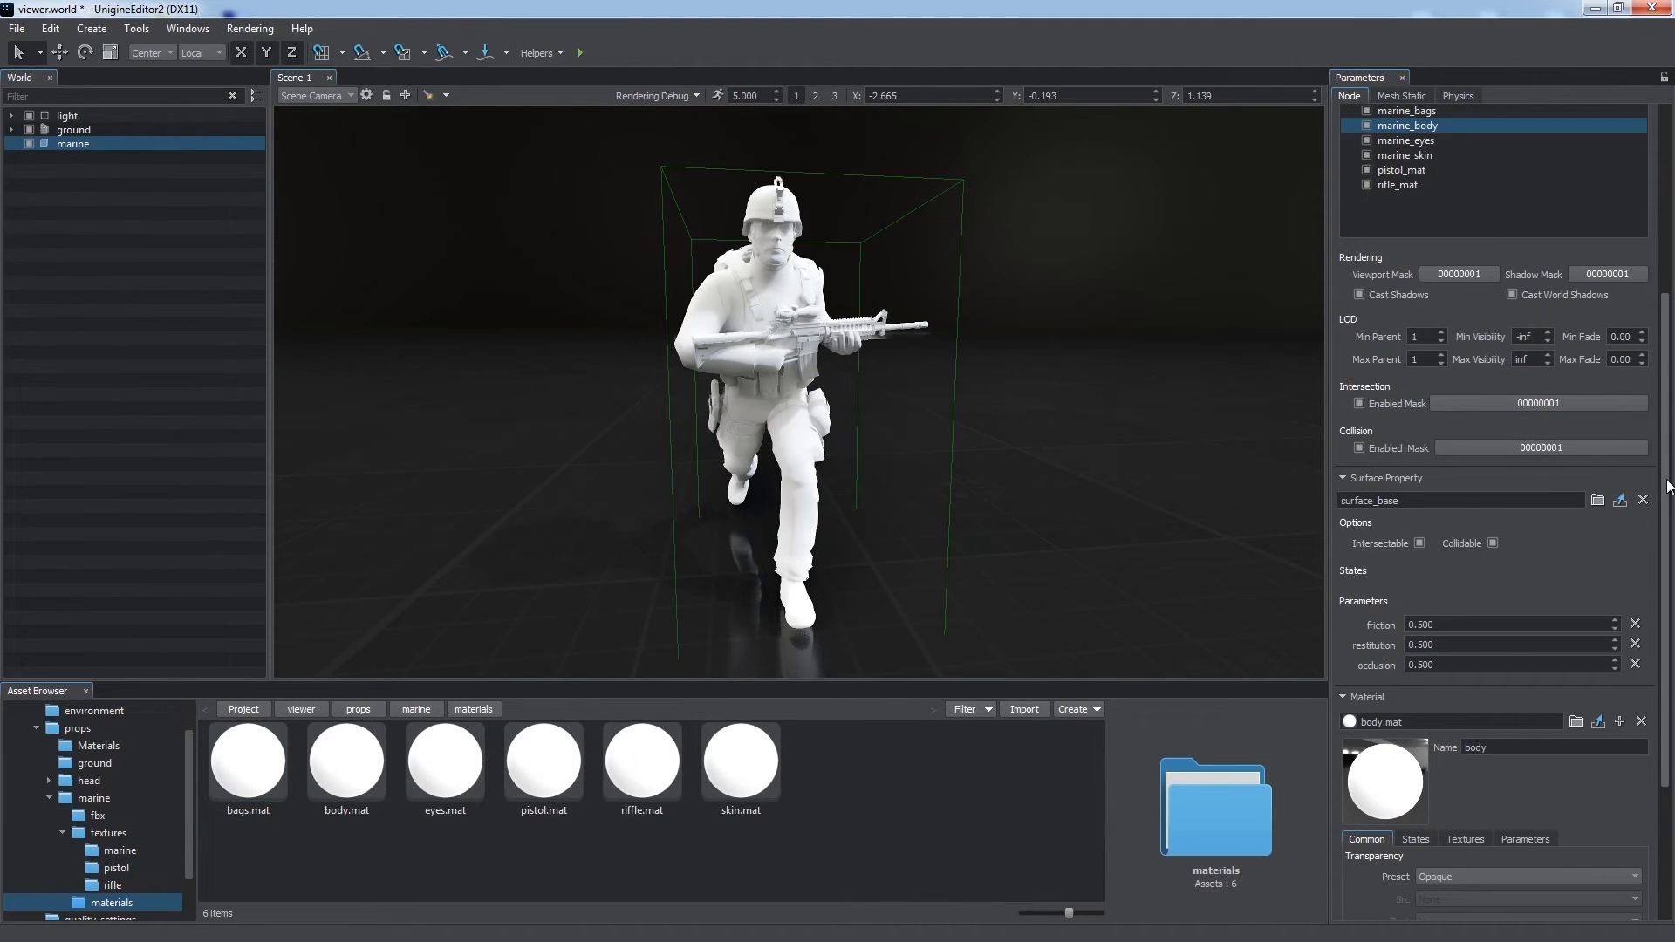
Assign marine_body_alb.png from the marine textures folder as the body material's Albedo texture
{"action": "left_click_drag", "start_coordinate": [1665, 484], "coordinate": [1668, 602]}
{"action": "left_click", "coordinate": [1463, 625]}
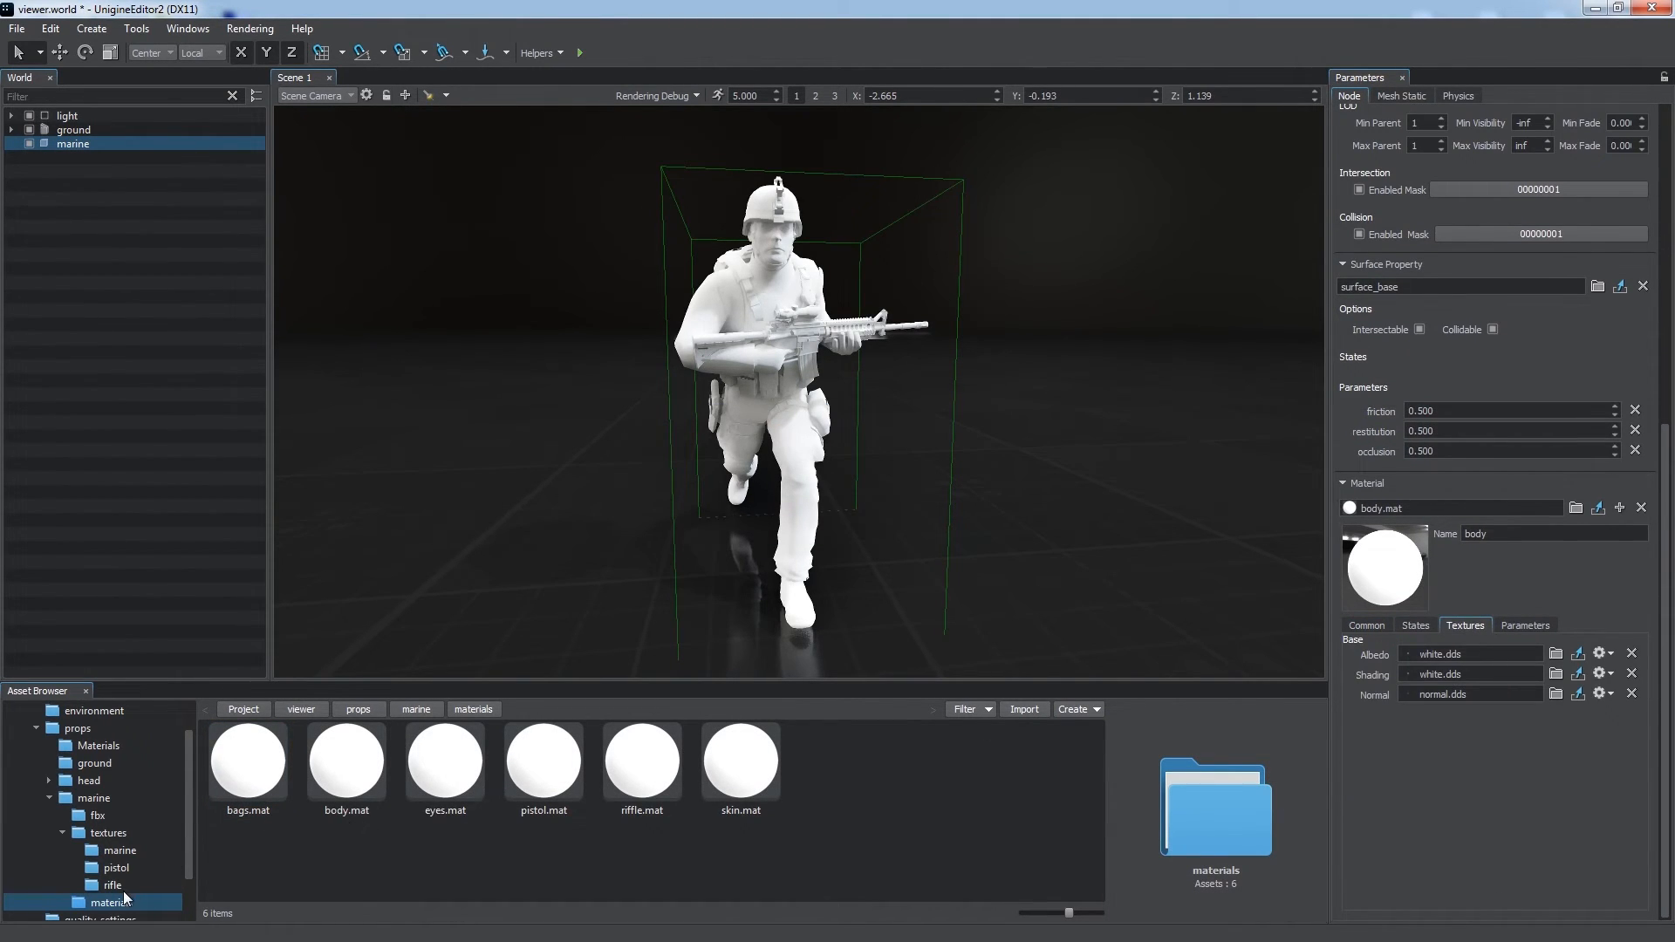
{"action": "left_click", "coordinate": [129, 836]}
{"action": "left_click", "coordinate": [108, 848]}
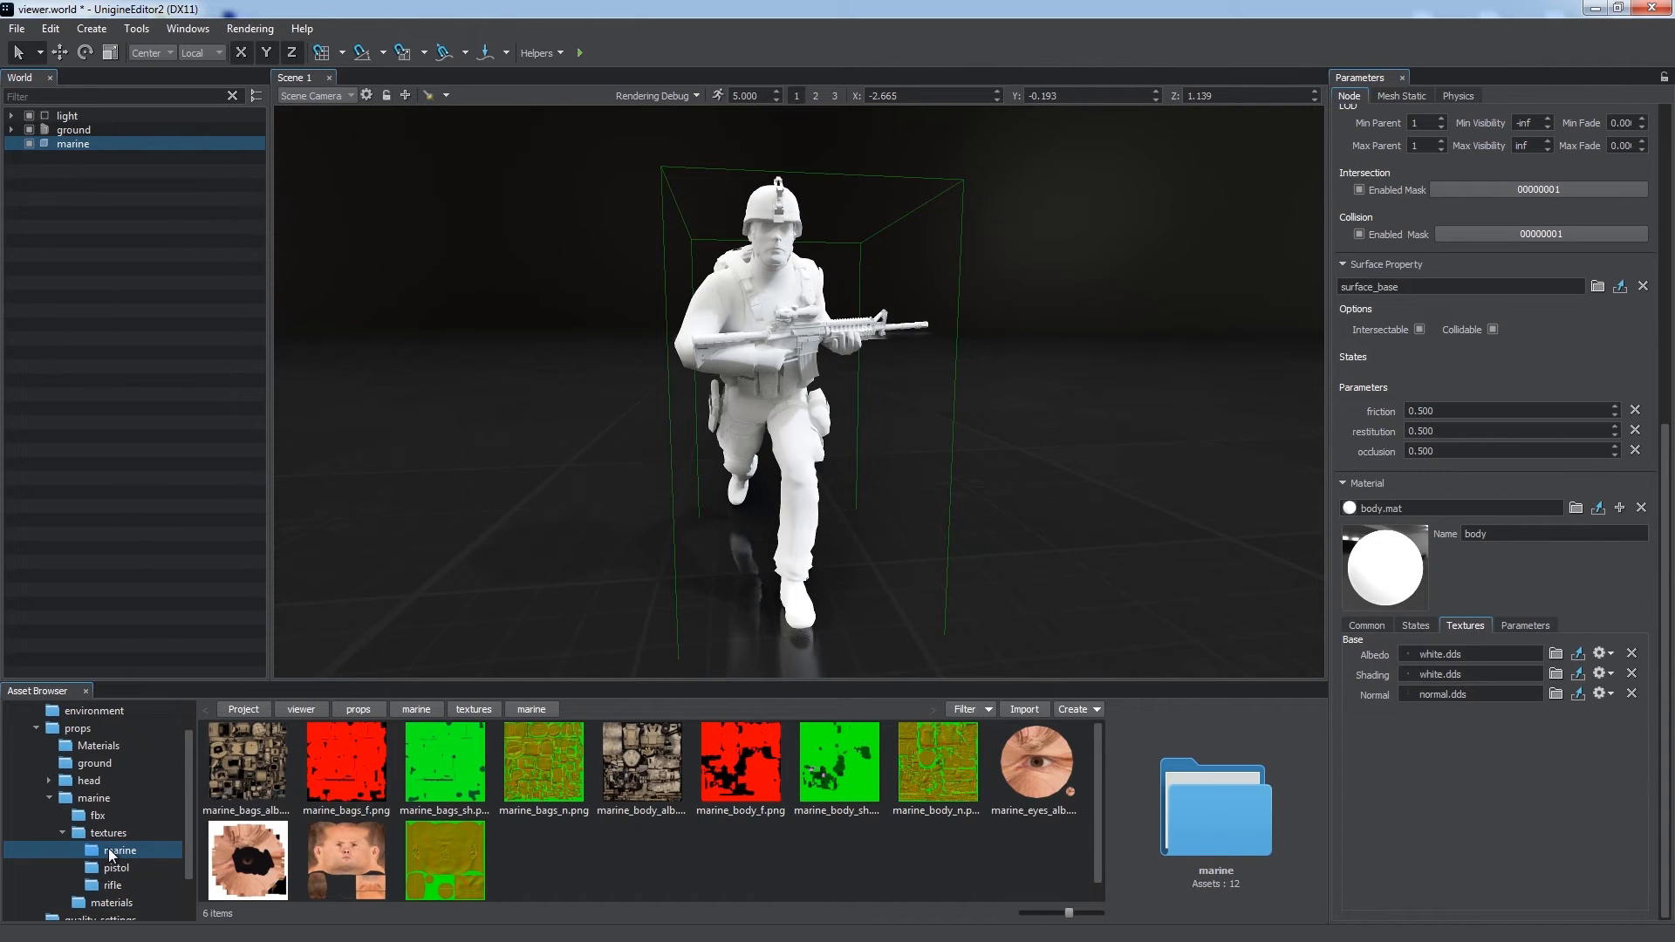
{"action": "left_click_drag", "start_coordinate": [615, 775], "coordinate": [1457, 656]}
Set the body material's Shading texture to marine_body_sh.png and its Normal texture to marine_body_n.png
{"action": "left_click", "coordinate": [1556, 674]}
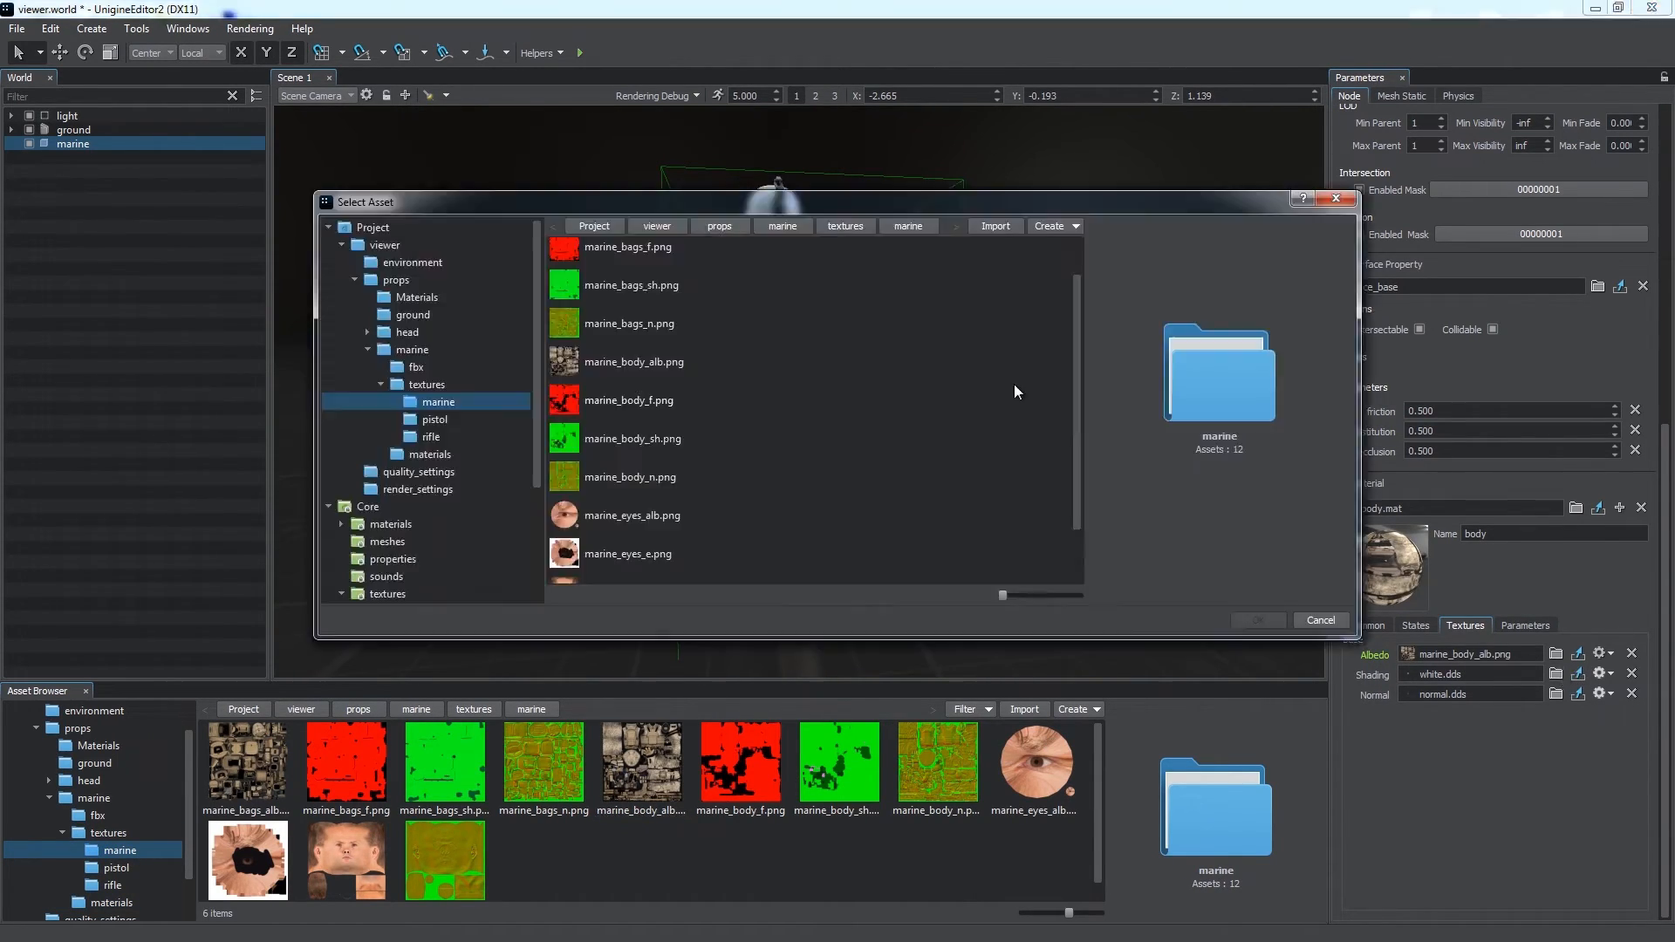
{"action": "left_click", "coordinate": [641, 438]}
{"action": "left_click", "coordinate": [1278, 620]}
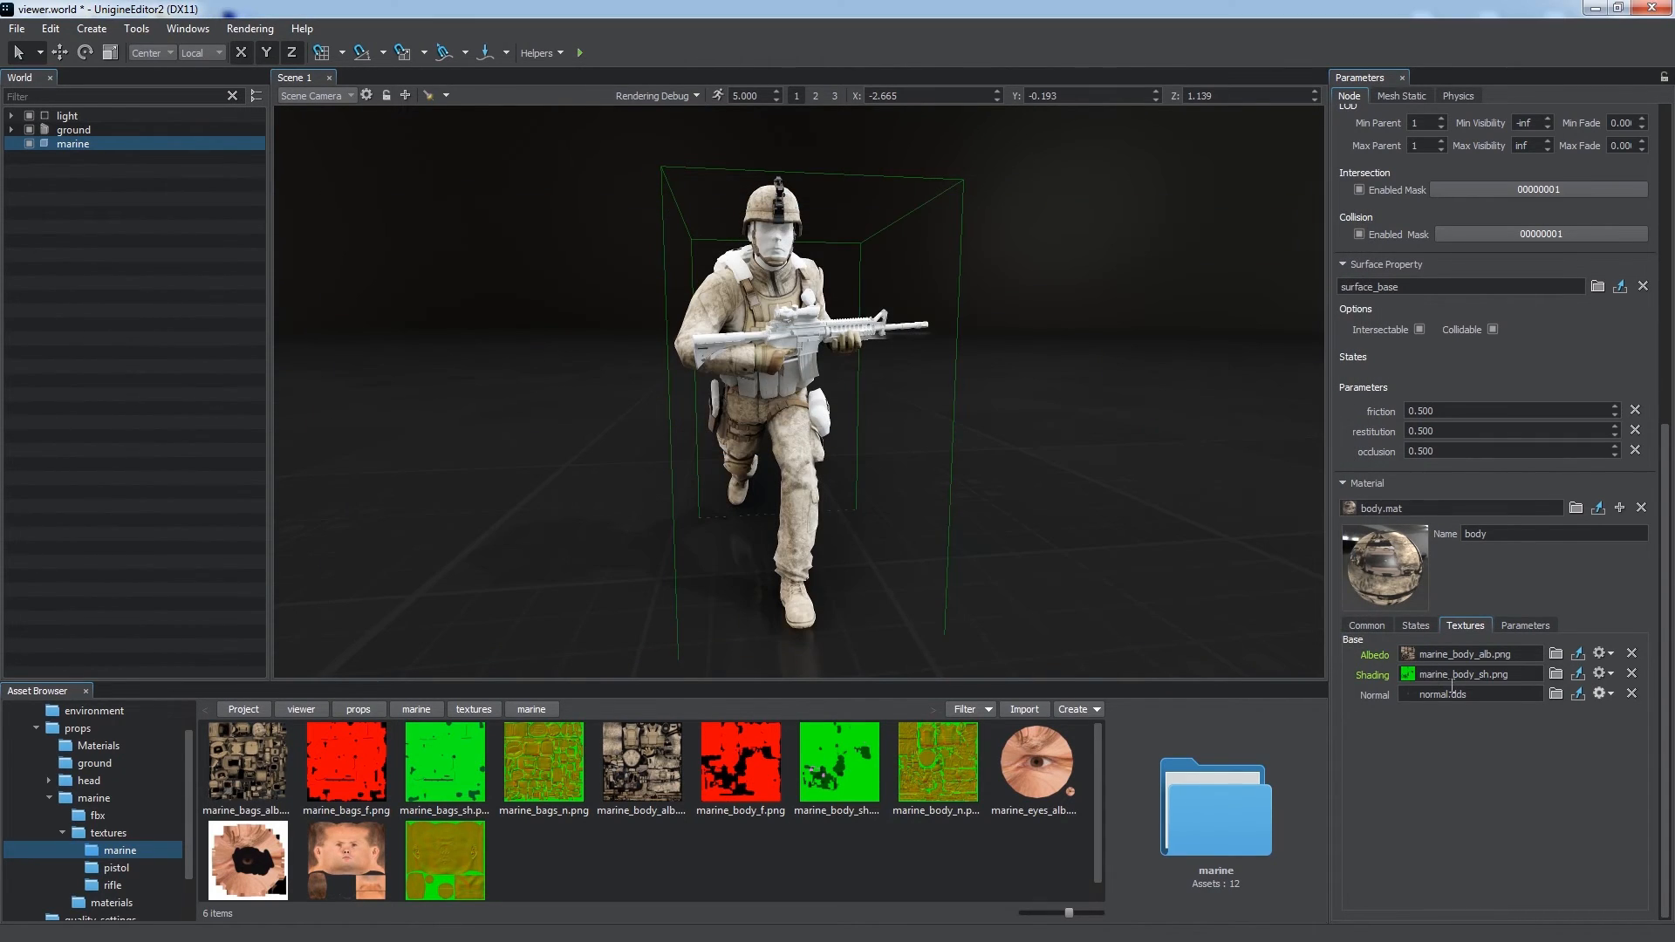
{"action": "left_click", "coordinate": [1444, 693]}
{"action": "type", "text": "marine_body_n.png"}
{"action": "key", "text": "Return"}
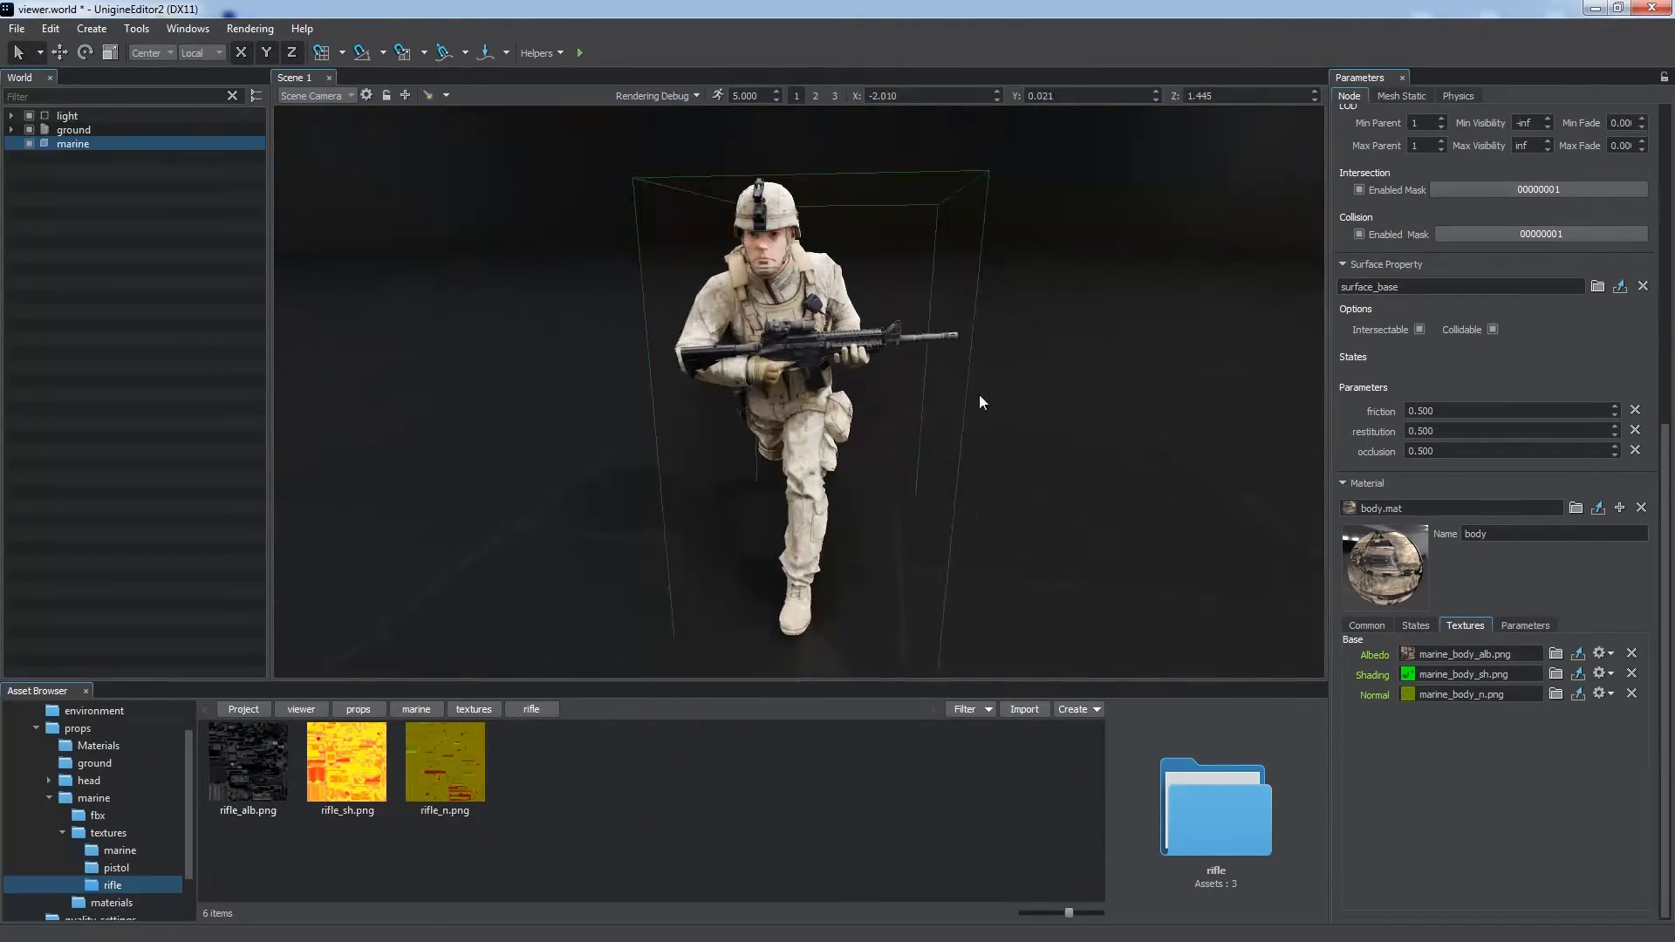
{"action": "mouse_move", "coordinate": [979, 397]}
{"action": "left_mouse_down", "text": "alt"}
{"action": "mouse_move", "coordinate": [1200, 380]}
{"action": "mouse_move", "coordinate": [981, 392]}
{"action": "left_mouse_up", "text": "alt"}
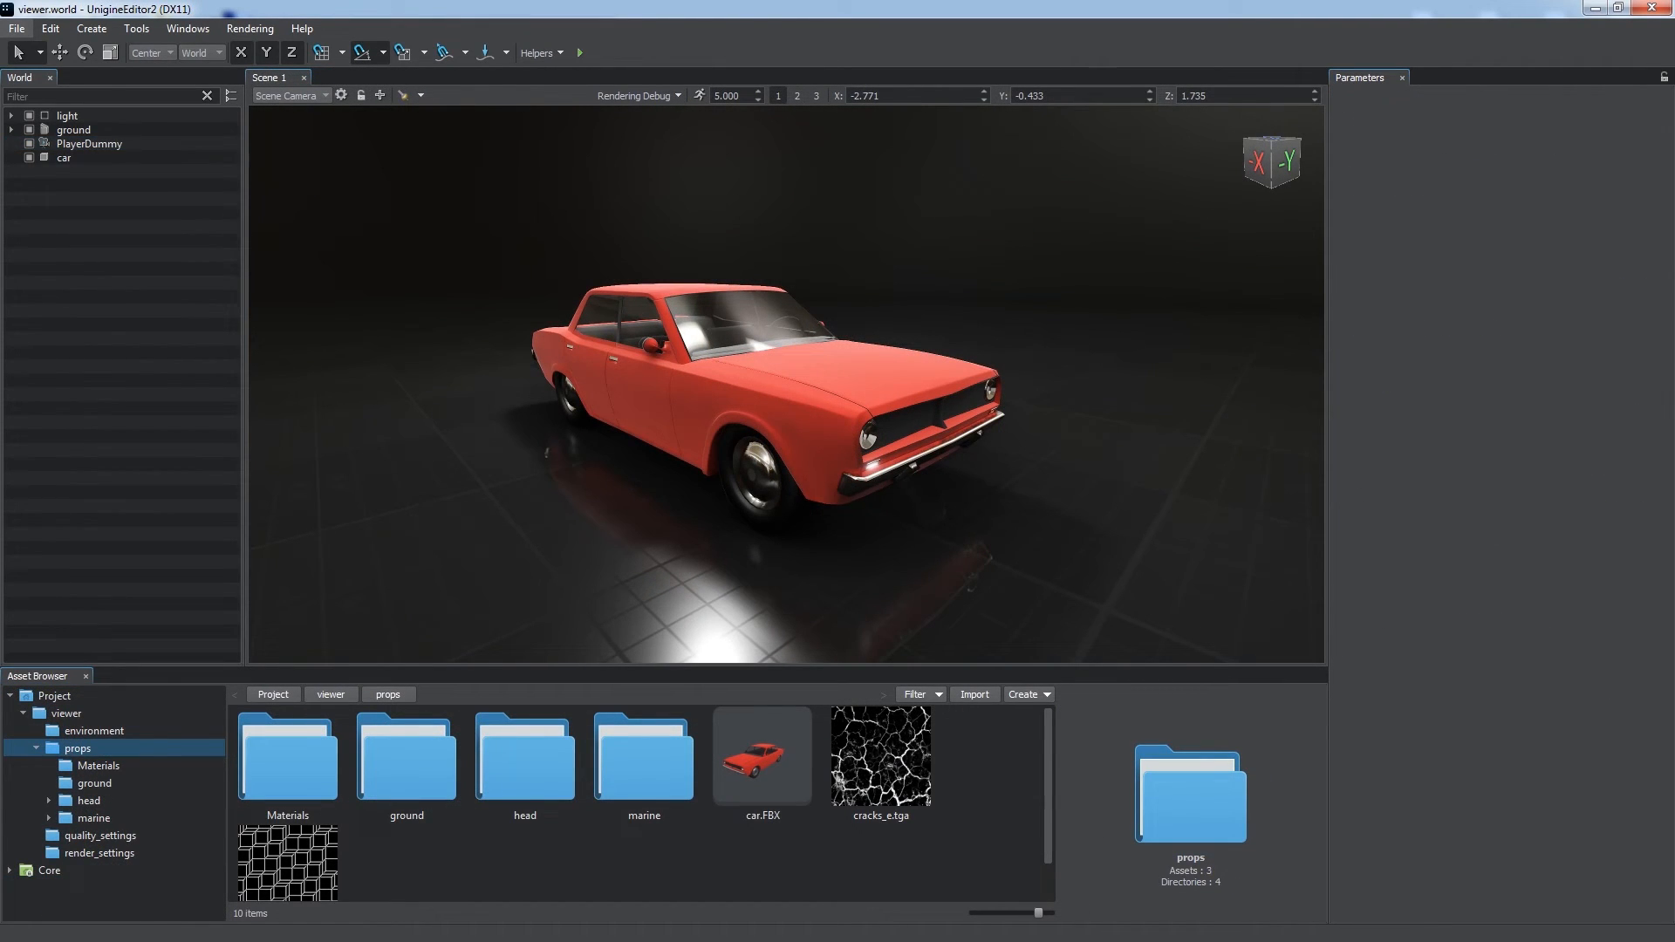
Show the Material Hierarchy and expand mesh_base to view its child materials
{"action": "left_click", "coordinate": [185, 29]}
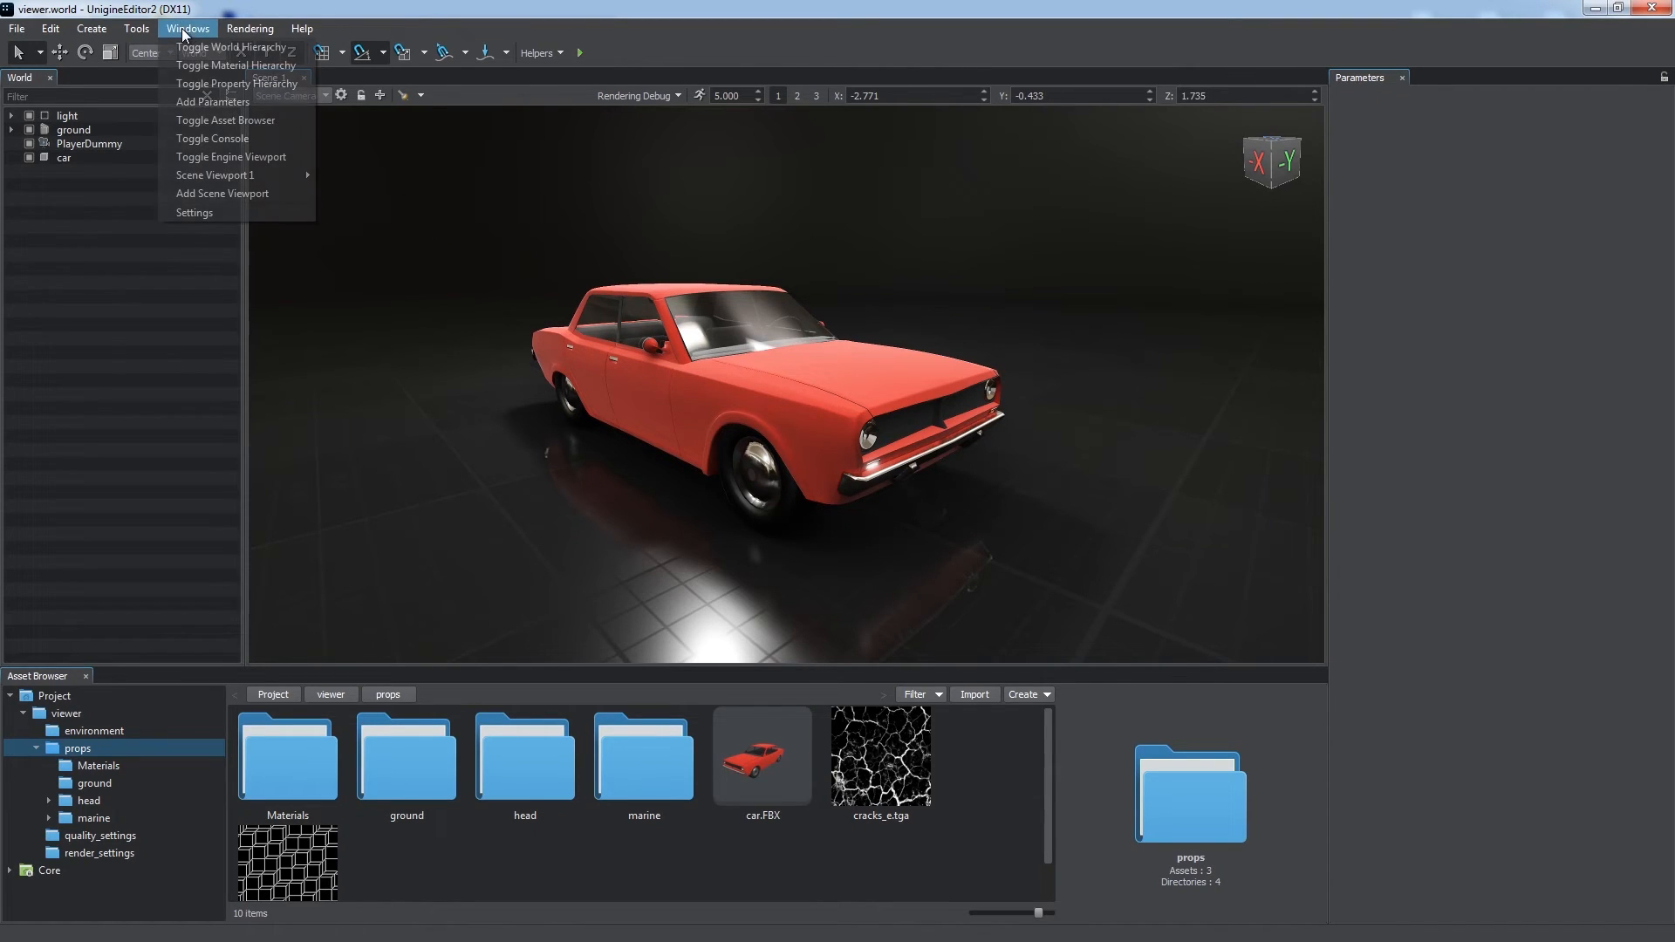
{"action": "left_click", "coordinate": [206, 69]}
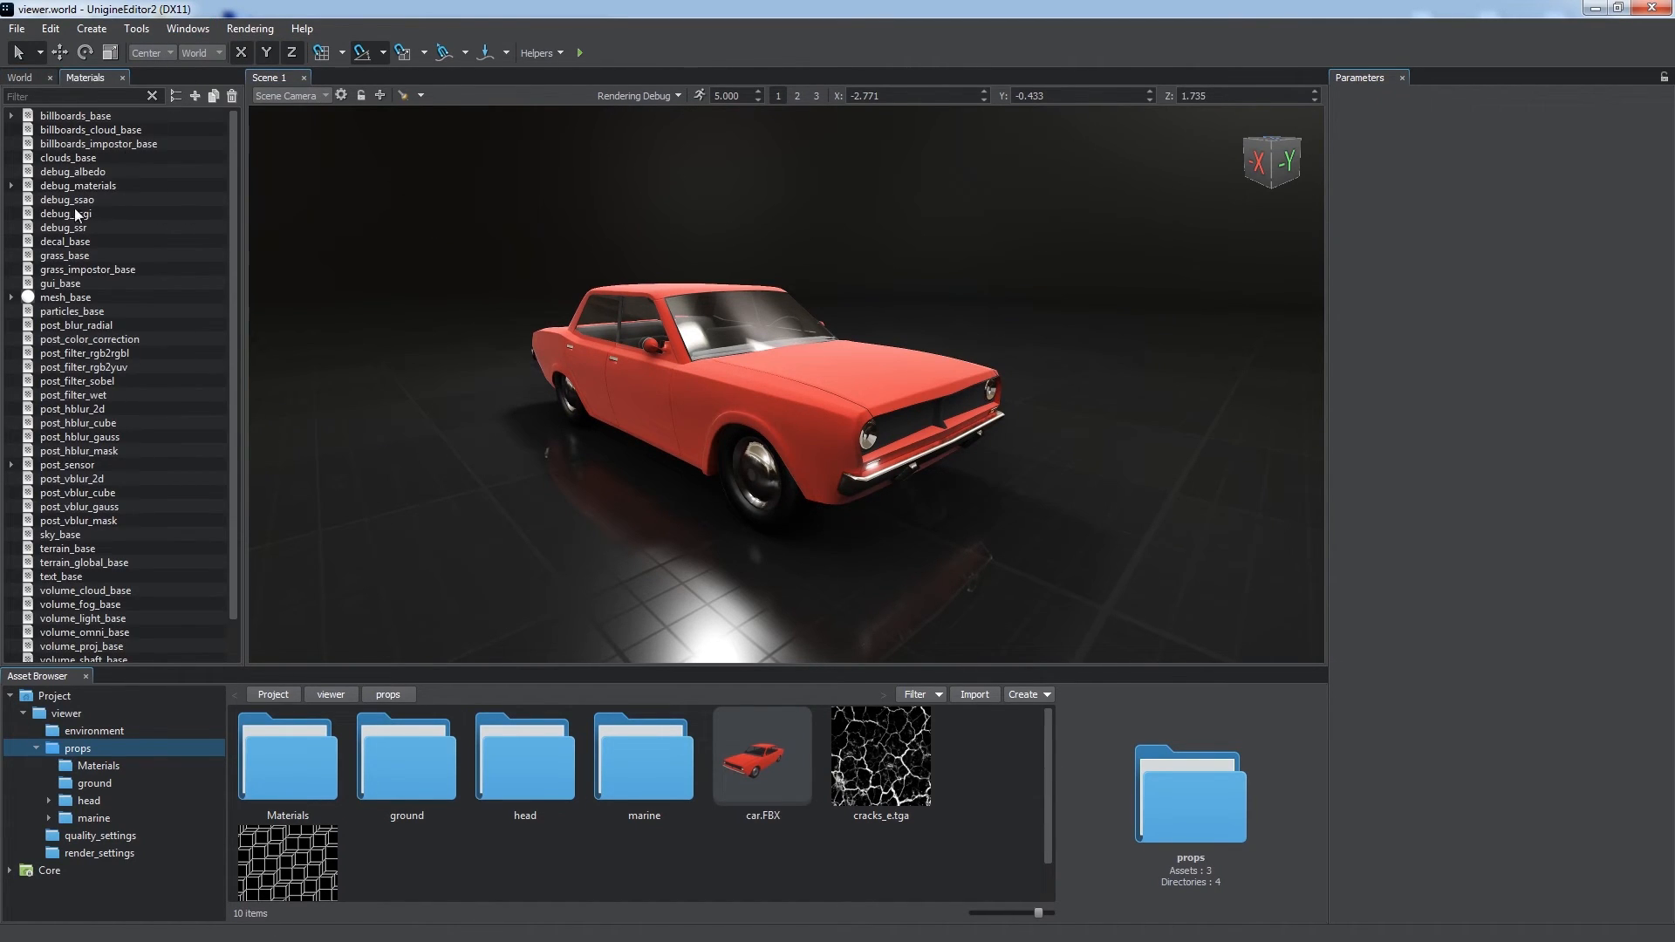
{"action": "left_click", "coordinate": [12, 298]}
{"action": "left_click_drag", "start_coordinate": [230, 256], "coordinate": [226, 331]}
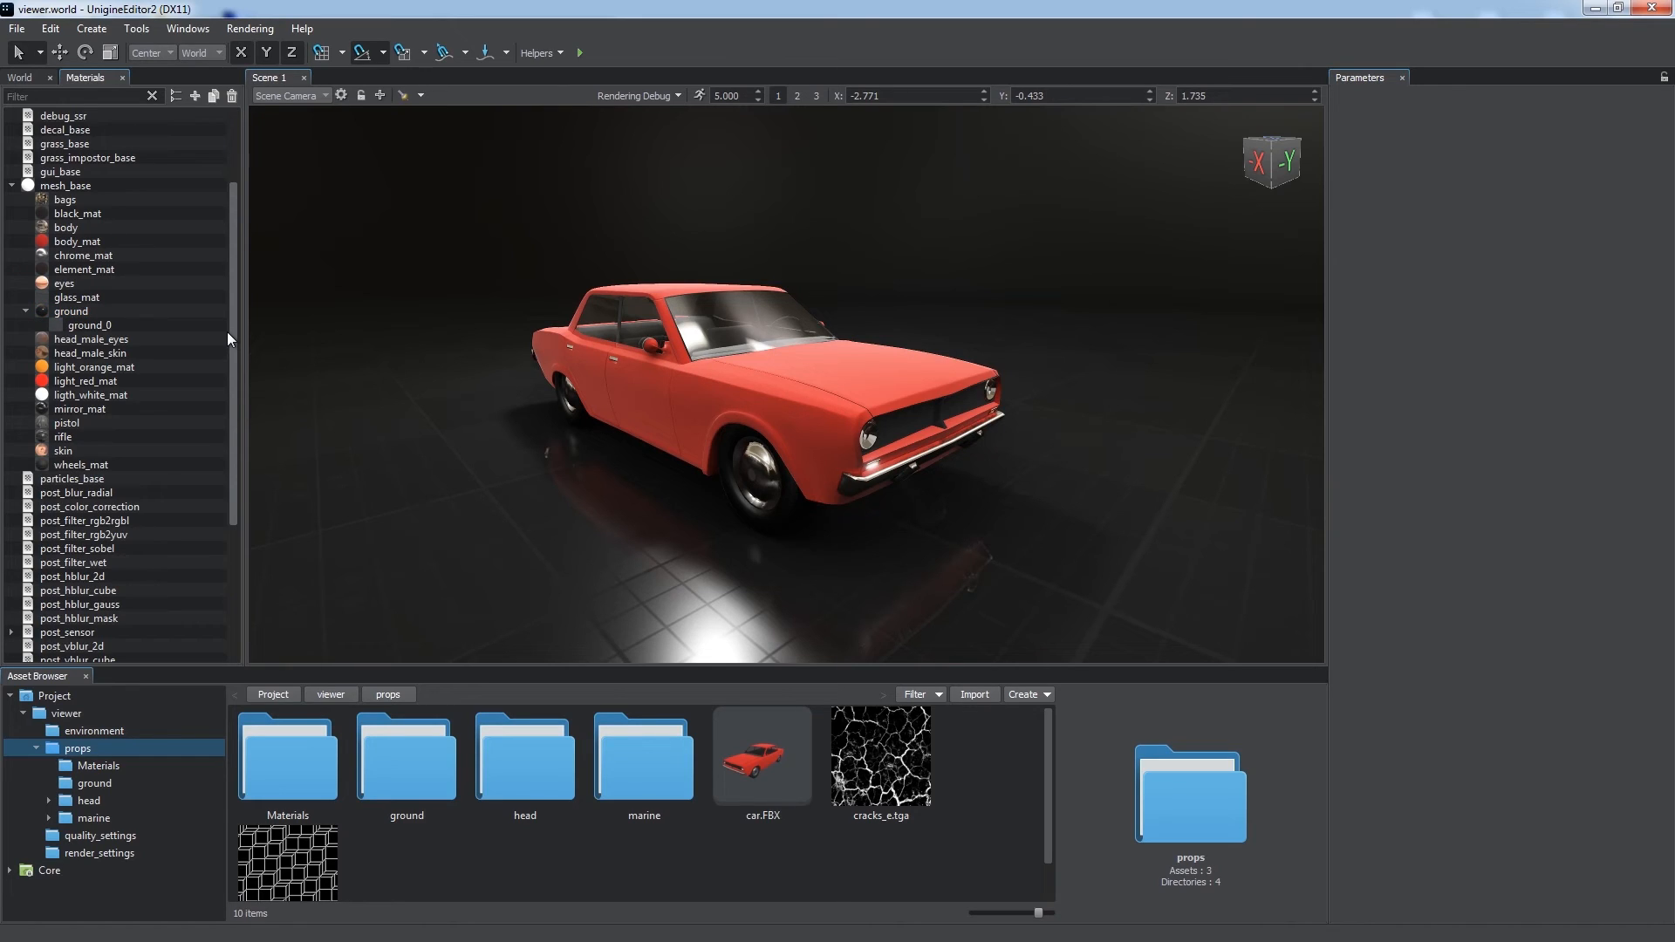
Duplicate the red car and place the copy beside the original at about X 3.39, Y 3.83
{"action": "left_click", "coordinate": [665, 401]}
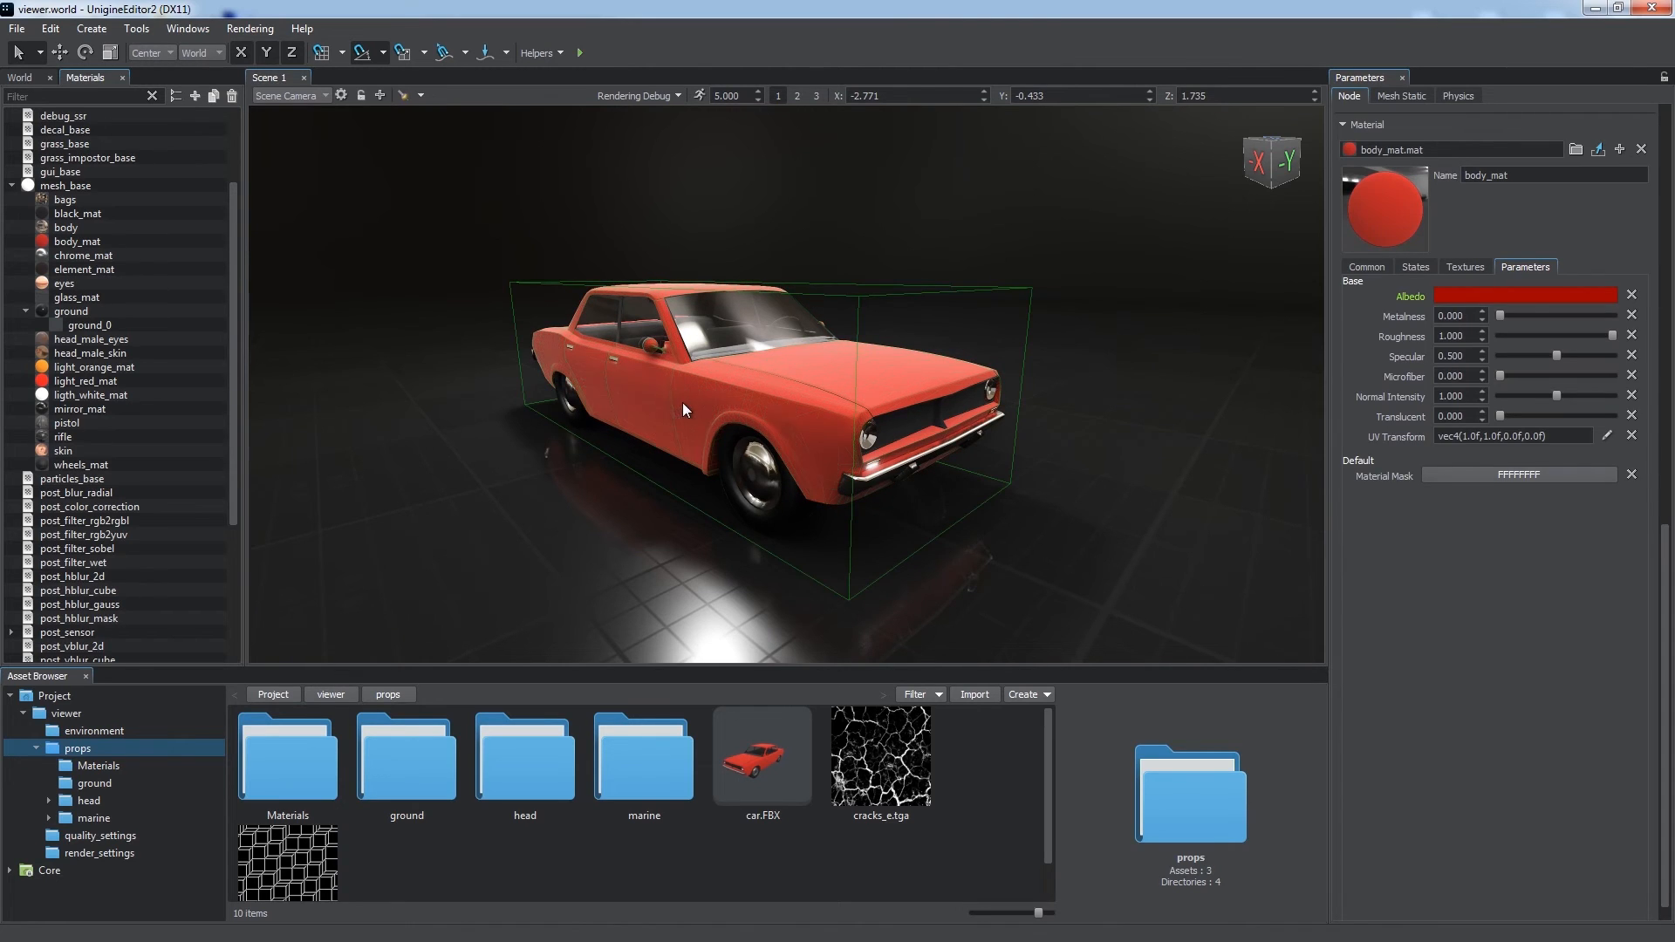
{"action": "key", "text": "ctrl+d"}
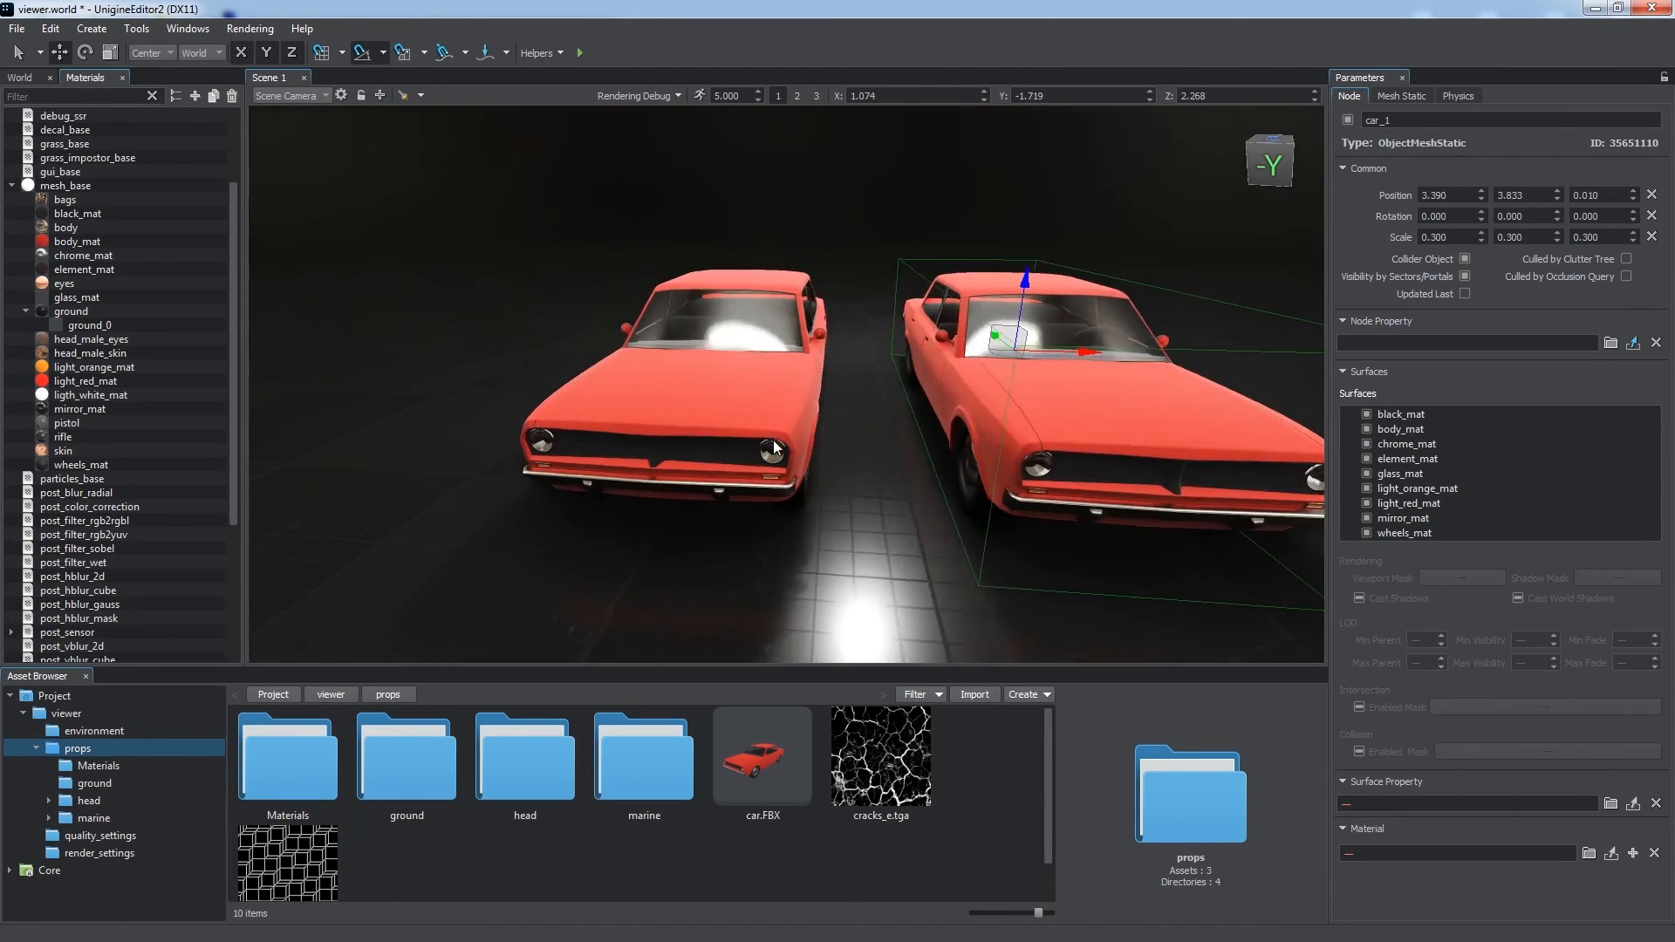
{"action": "mouse_move", "coordinate": [774, 441]}
{"action": "right_mouse_down"}
{"action": "mouse_move", "coordinate": [763, 421]}
{"action": "mouse_move", "coordinate": [787, 429]}
{"action": "mouse_move", "coordinate": [782, 466]}
{"action": "right_mouse_up"}
{"action": "key", "text": "q"}
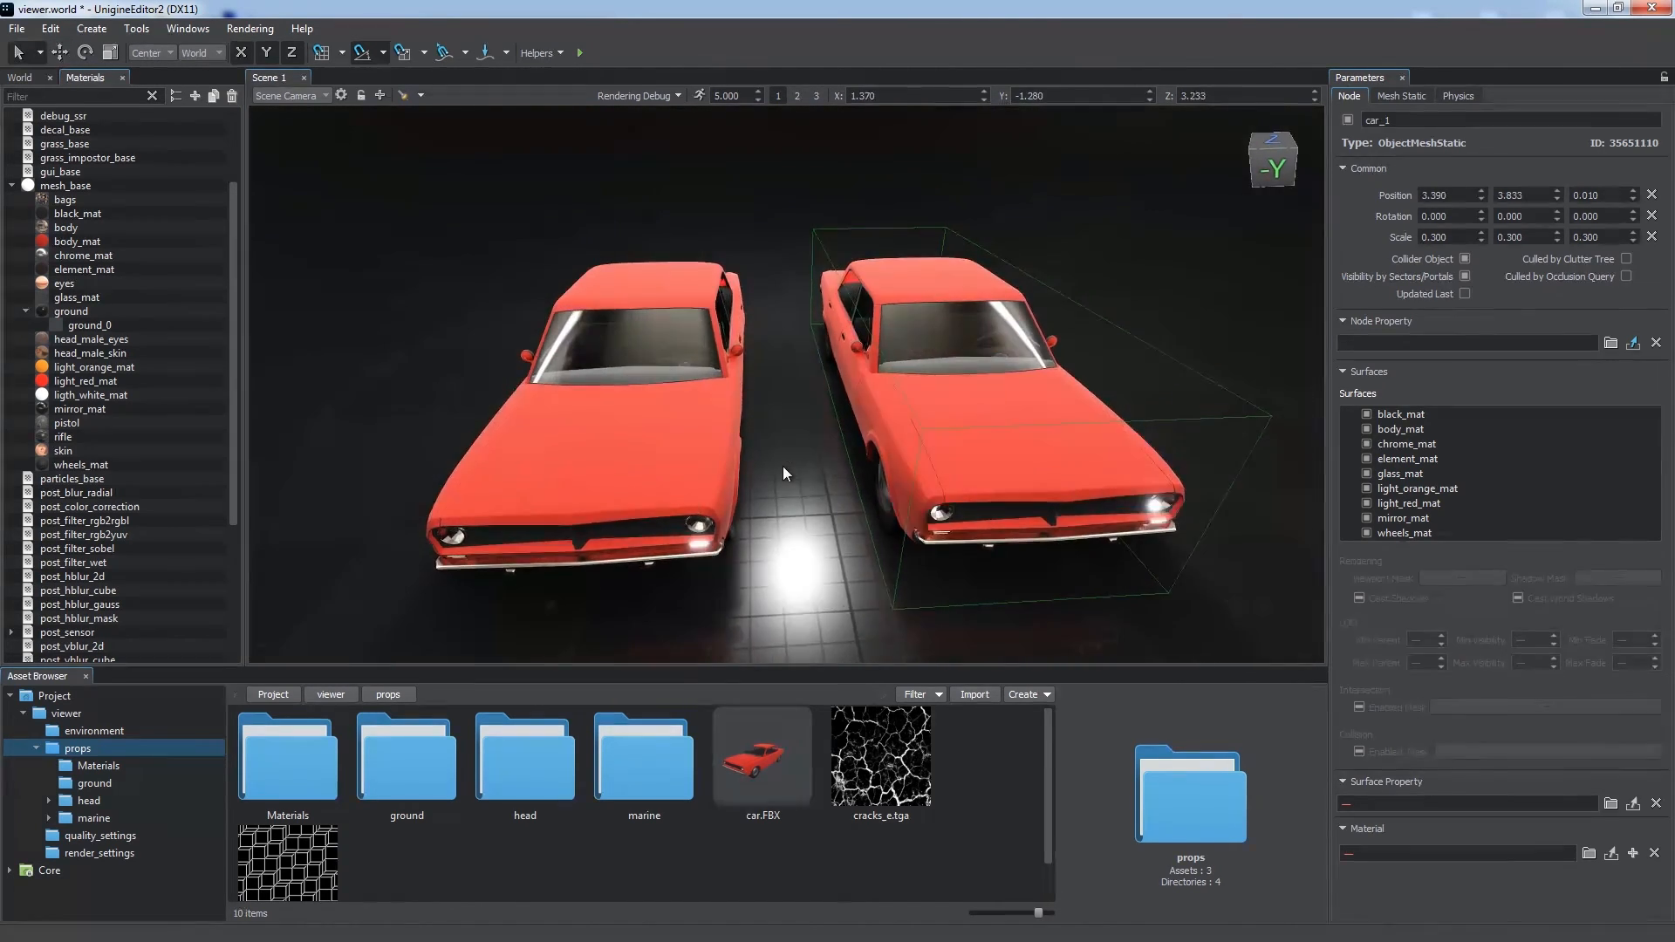
Inherit a child material from body_mat and apply it to the body of the duplicated car
{"action": "left_click", "coordinate": [86, 242]}
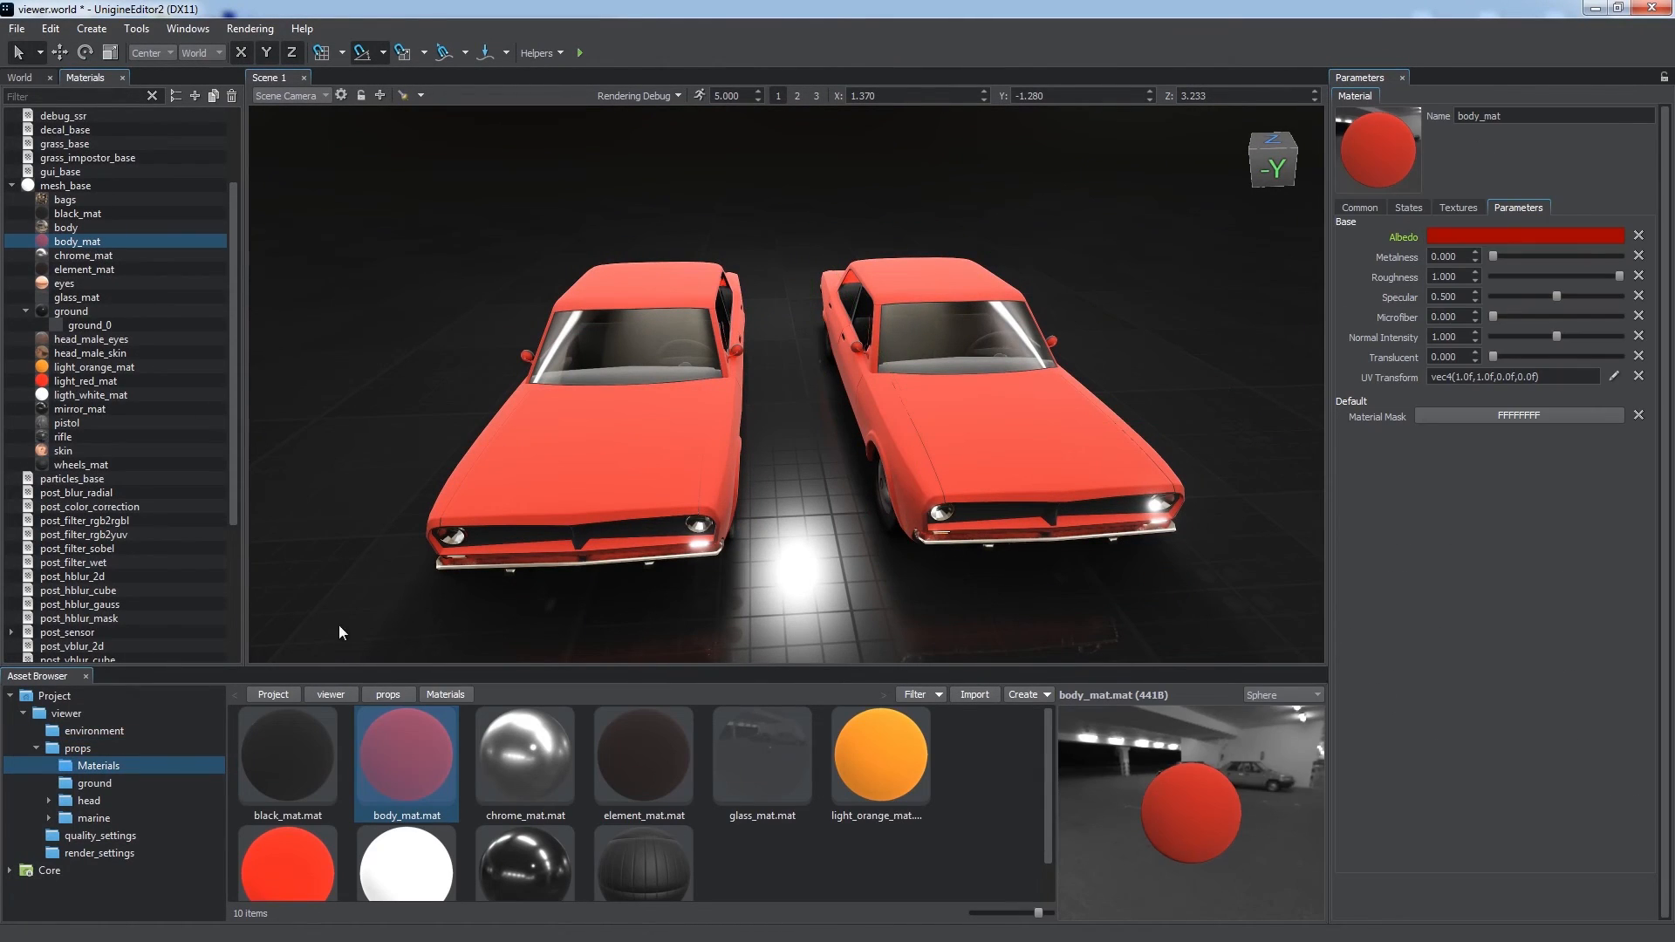
{"action": "right_click", "coordinate": [381, 757]}
{"action": "left_click", "coordinate": [405, 819]}
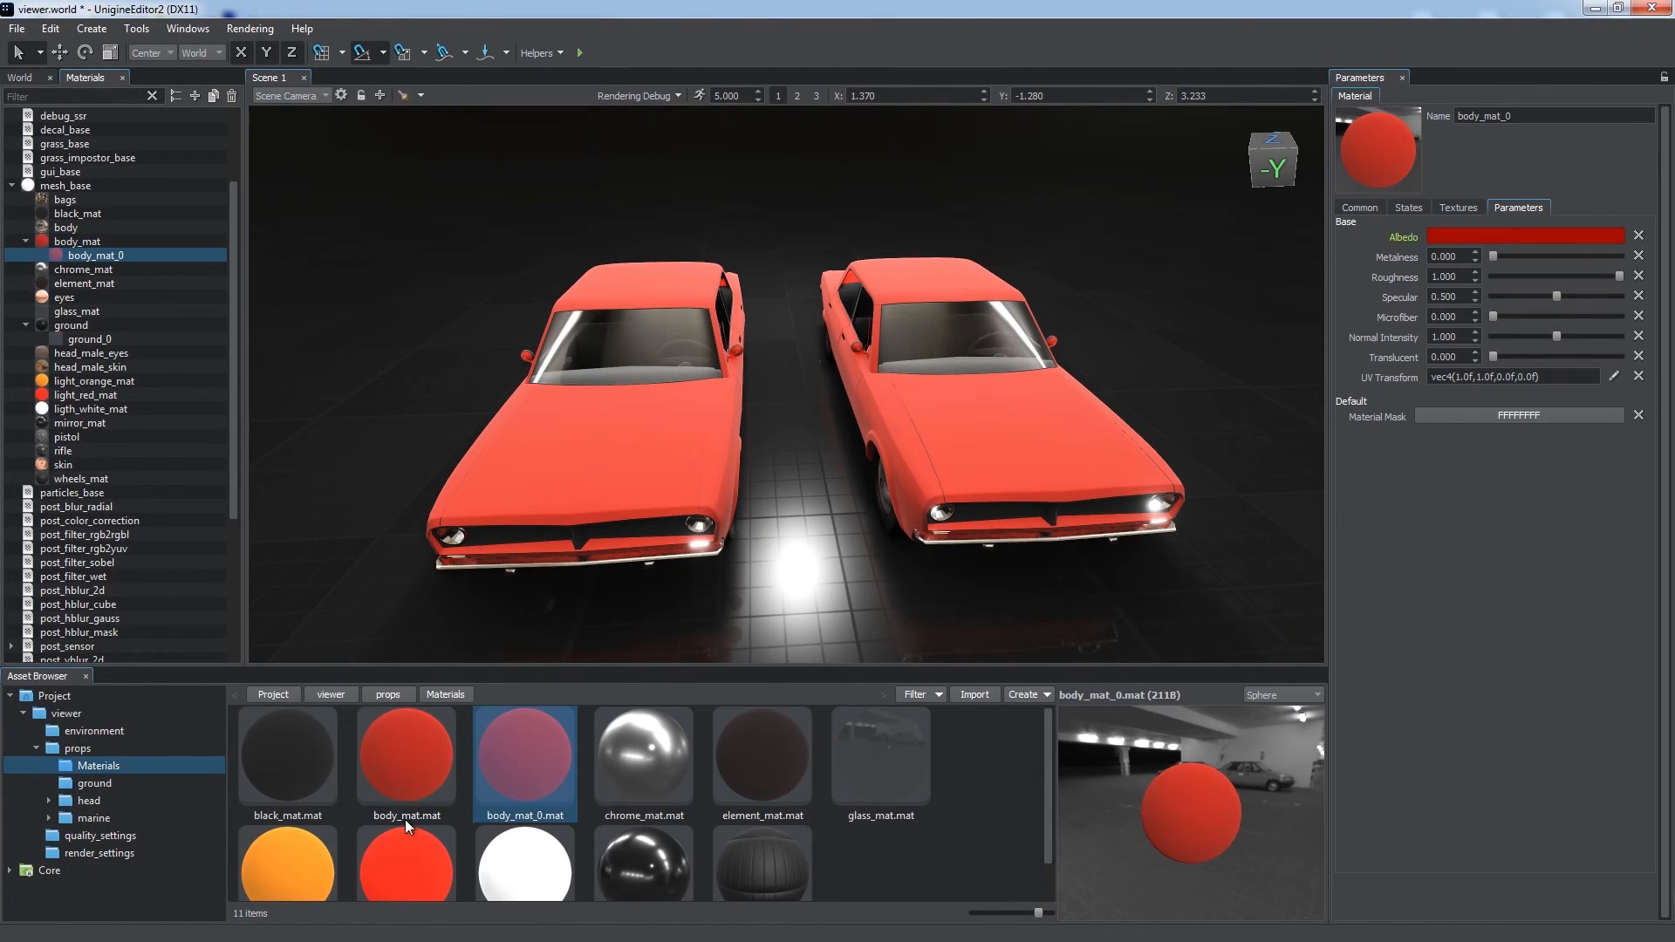
{"action": "left_click_drag", "start_coordinate": [520, 771], "coordinate": [941, 480]}
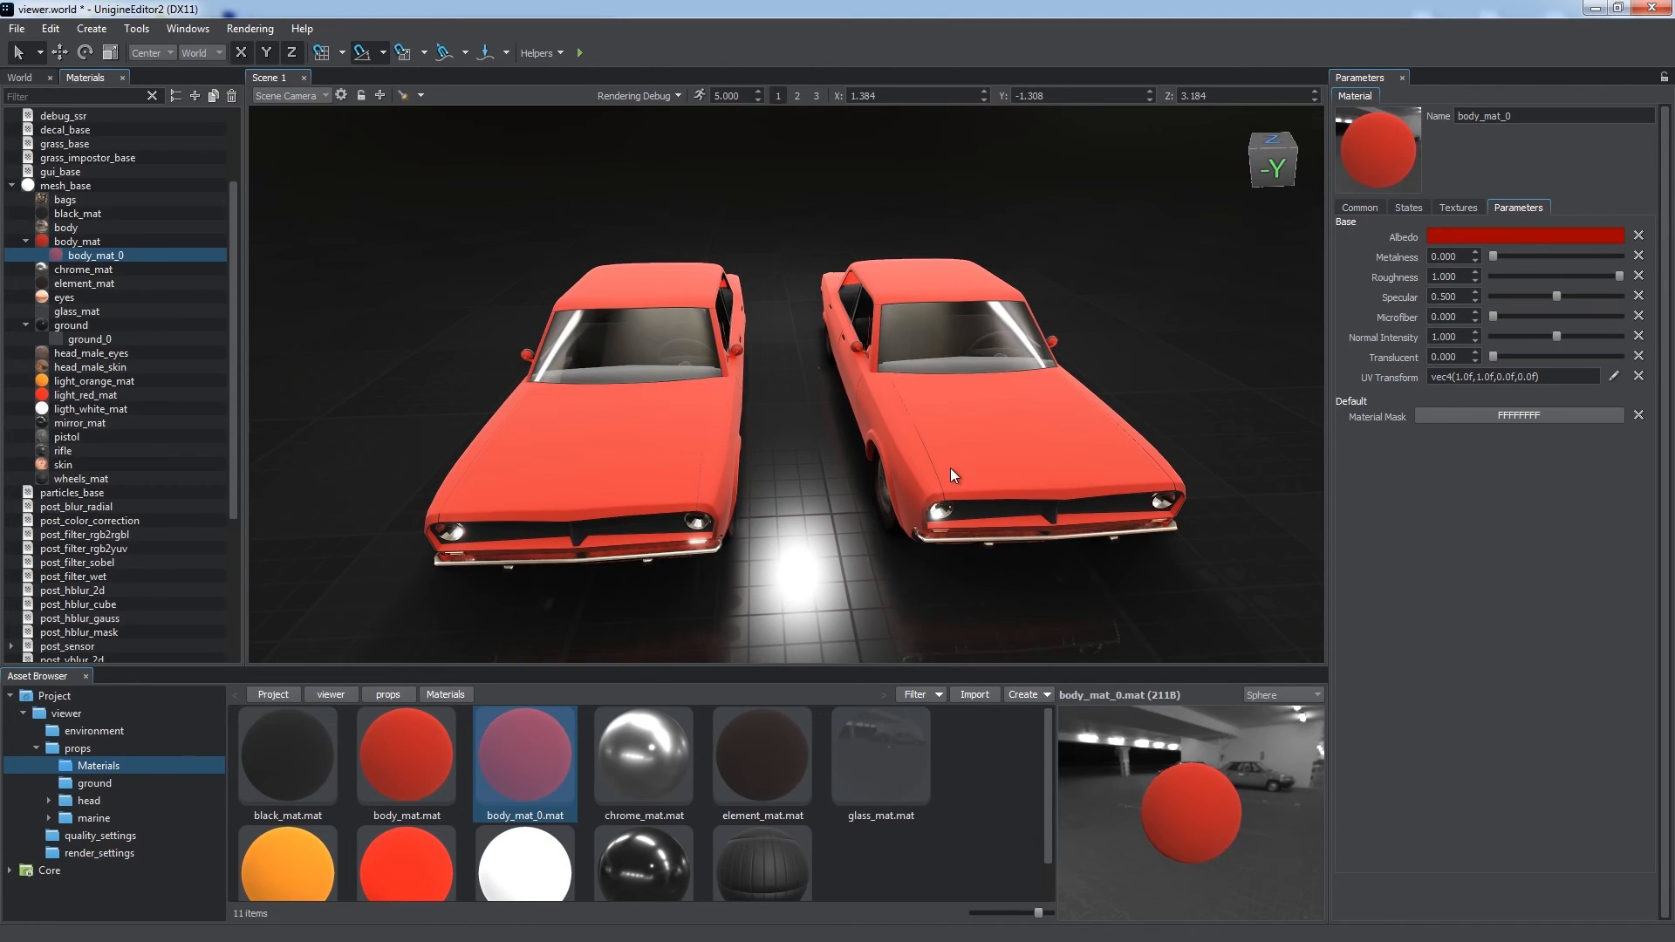
Set the Albedo color of body_mat_0 to blue, #33389e
{"action": "left_click", "coordinate": [1458, 236]}
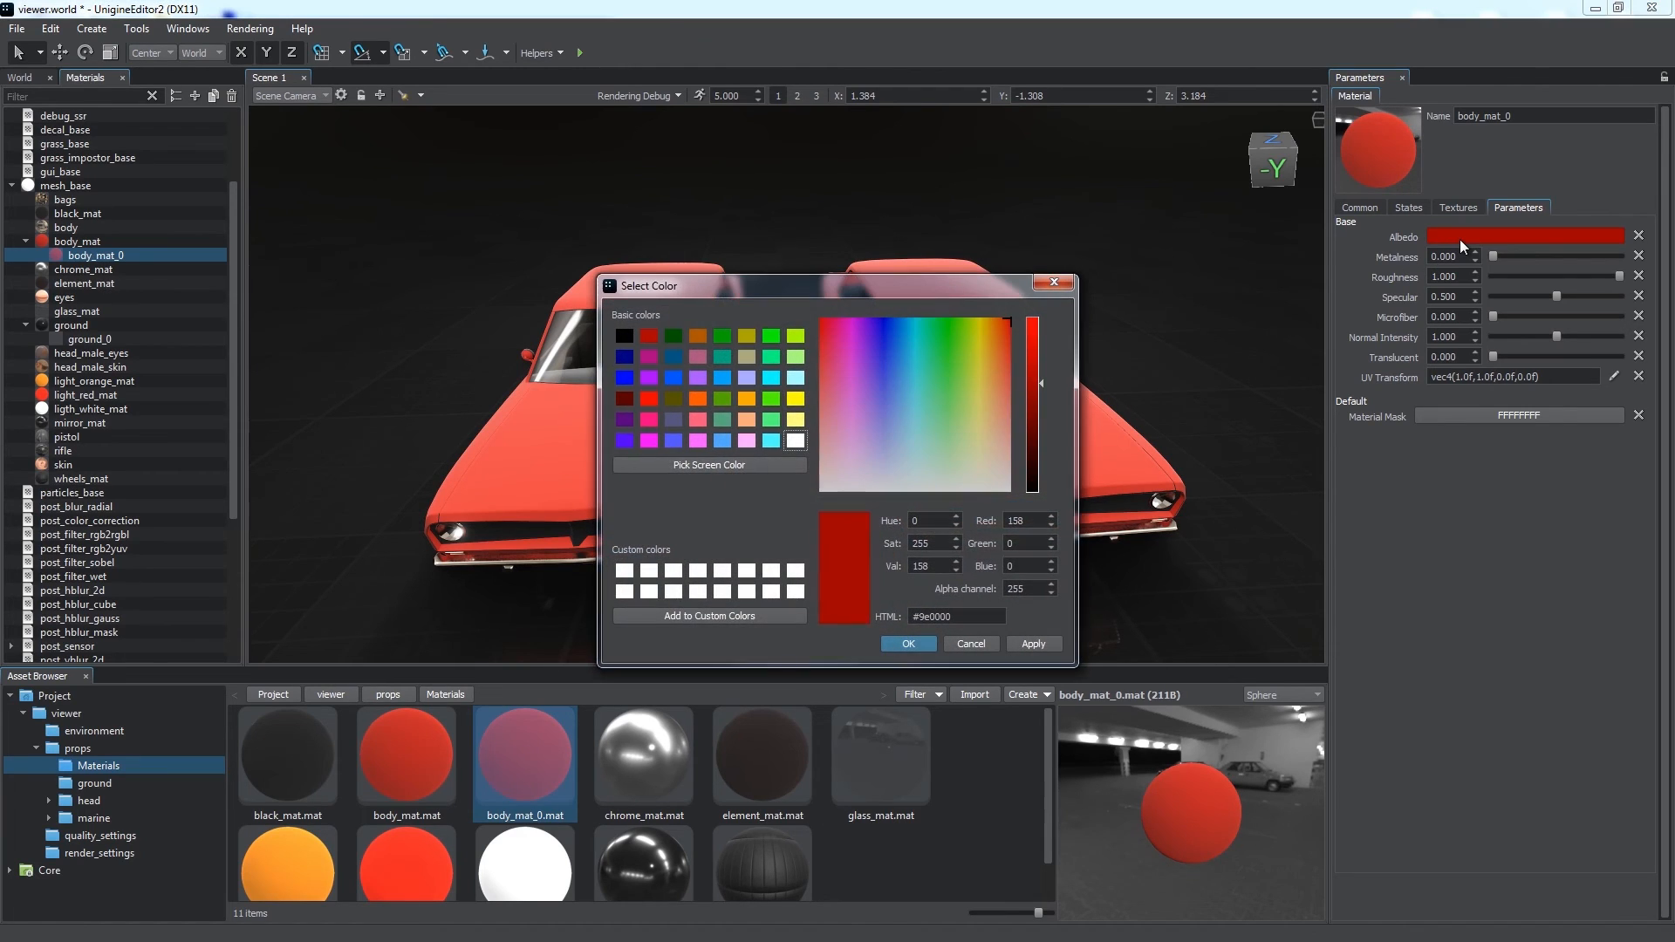
{"action": "left_click", "coordinate": [885, 373]}
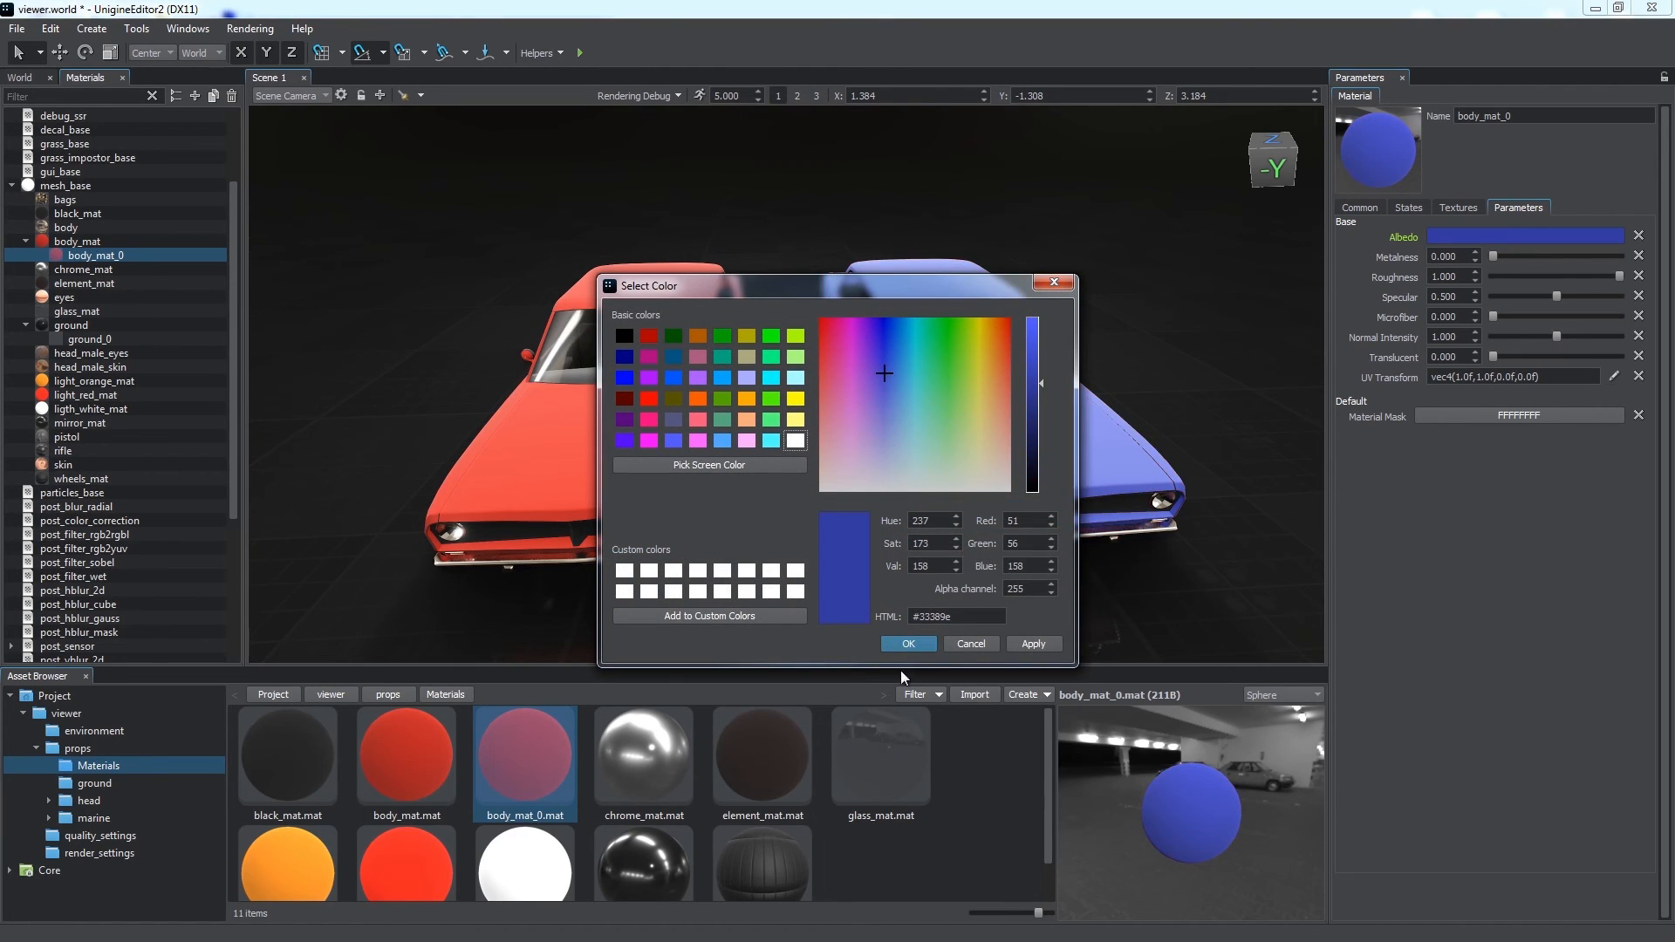
{"action": "left_click", "coordinate": [908, 644]}
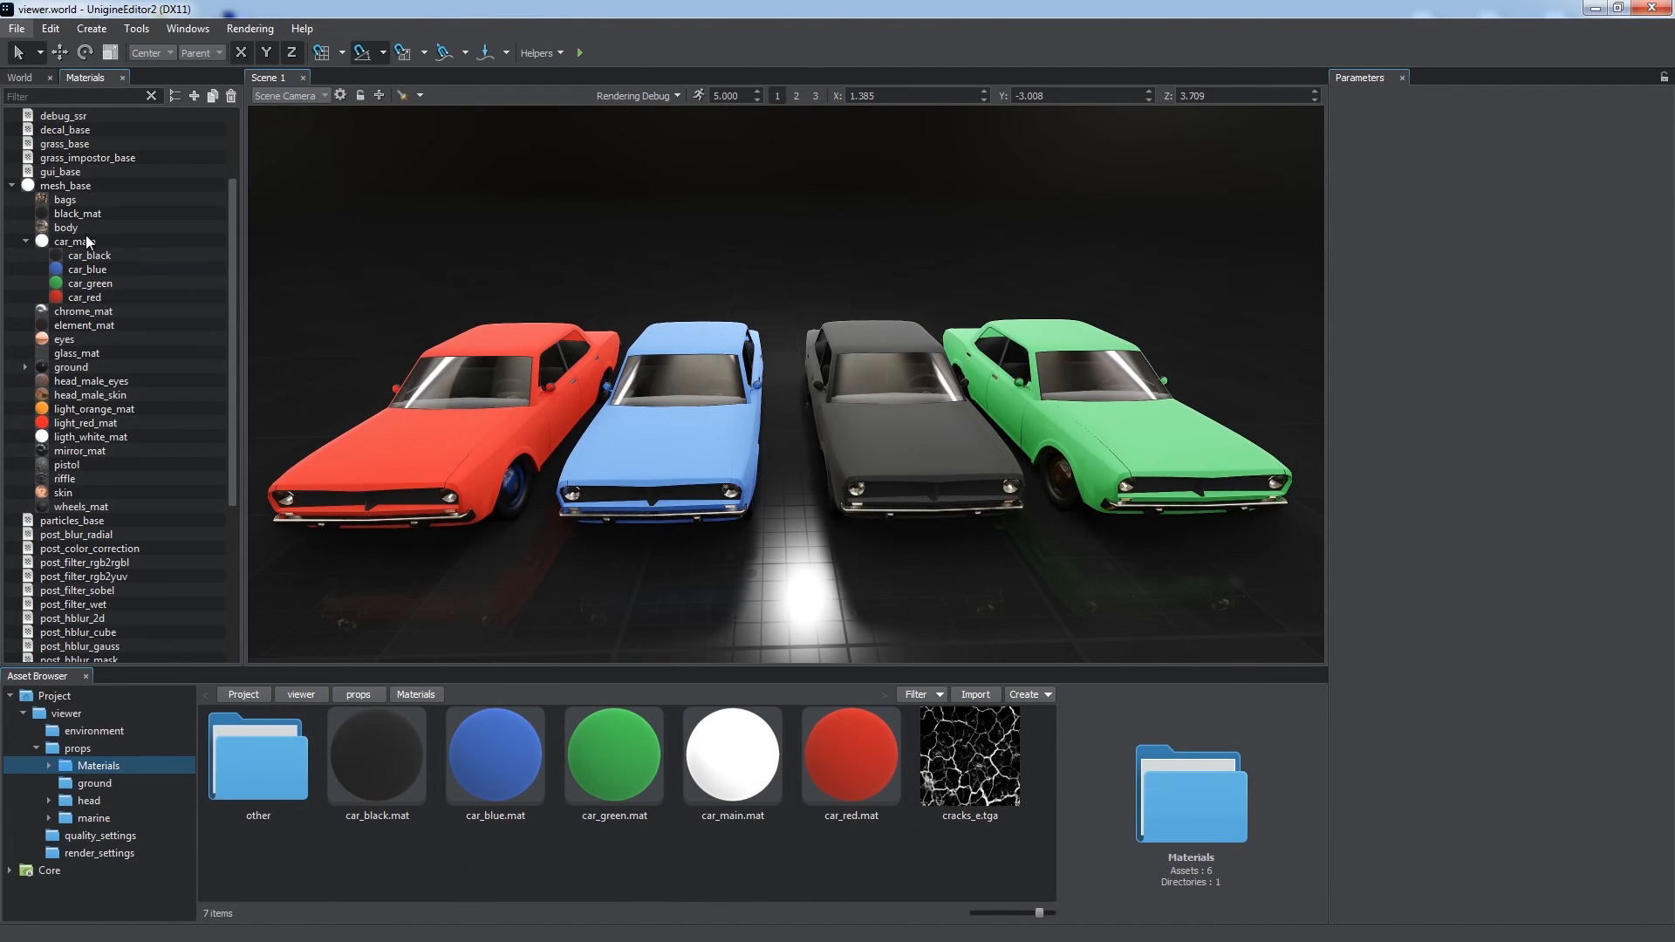
Set the car_main material's Metalness to 1.000 and its Roughness to 0.034
{"action": "left_click", "coordinate": [87, 241]}
{"action": "left_click_drag", "start_coordinate": [1511, 257], "coordinate": [1494, 286]}
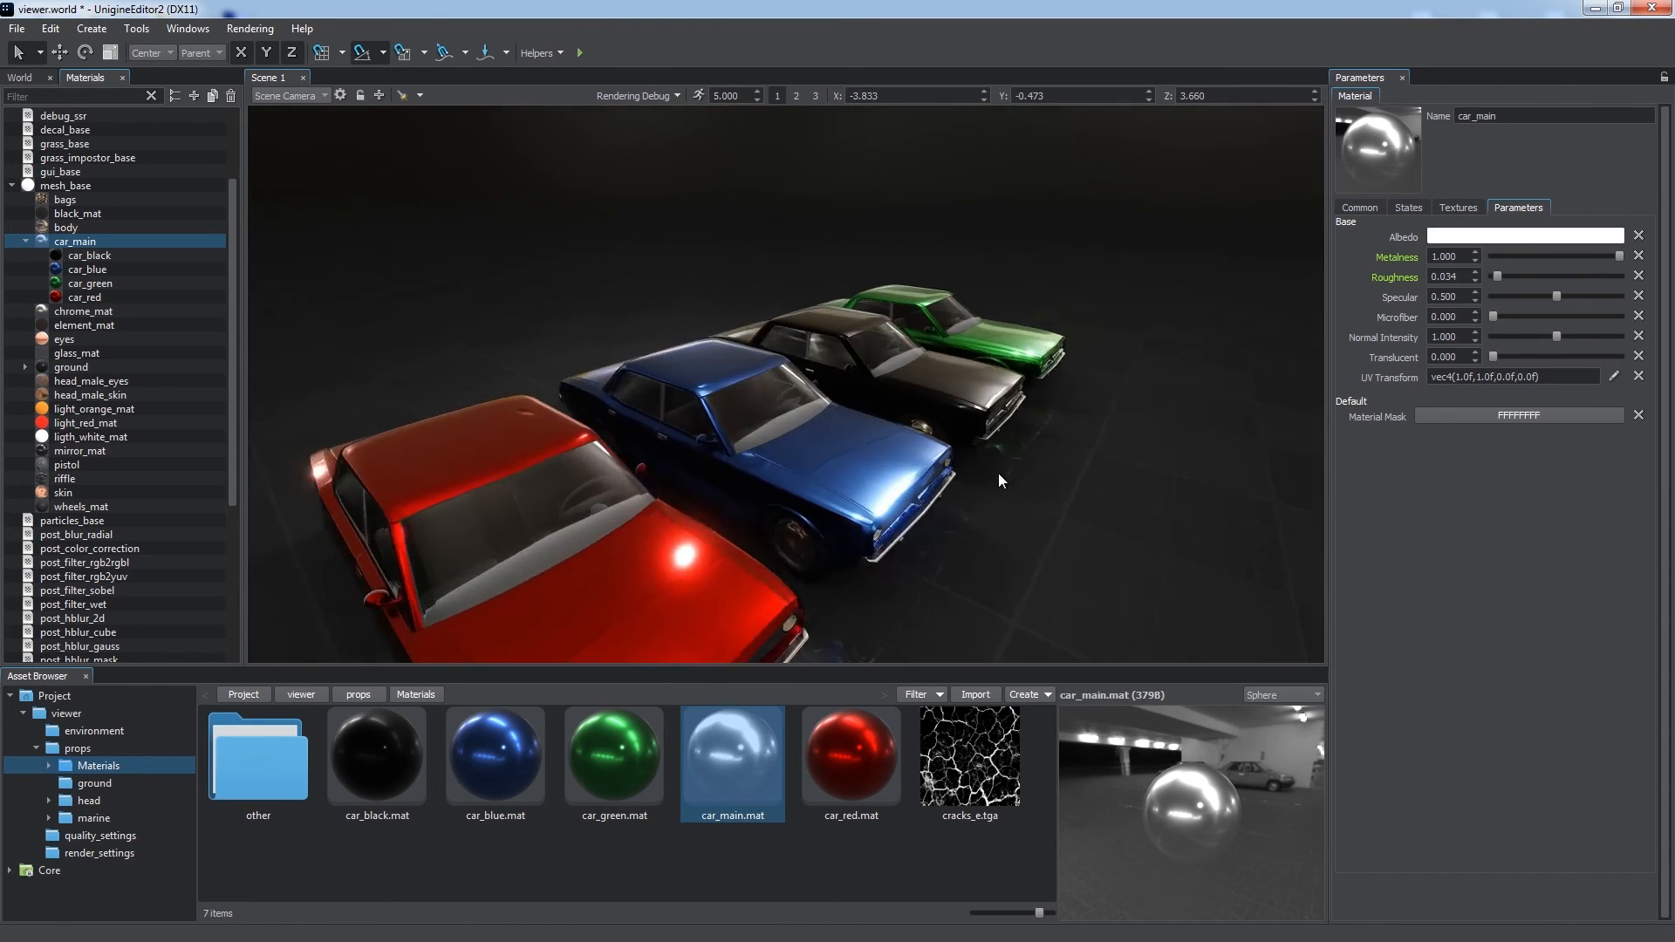
{"action": "left_click_drag", "start_coordinate": [998, 473], "coordinate": [761, 496], "text": "alt"}
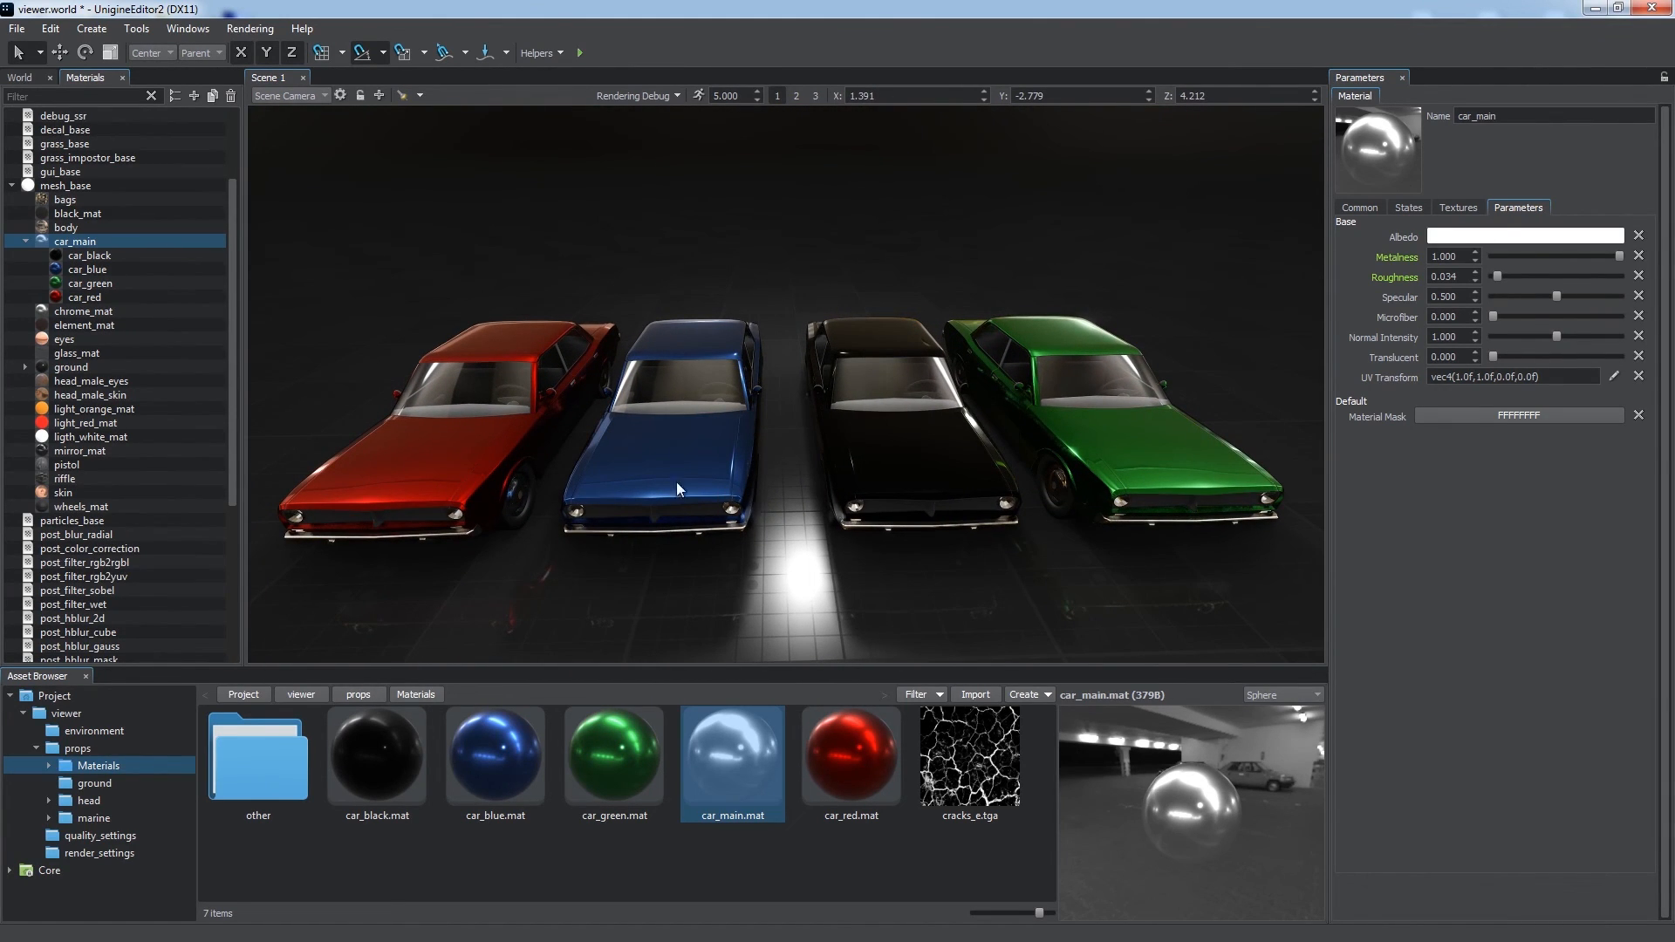
Inherit a new material from car_main and rename it car_emissive
{"action": "right_click", "coordinate": [79, 248]}
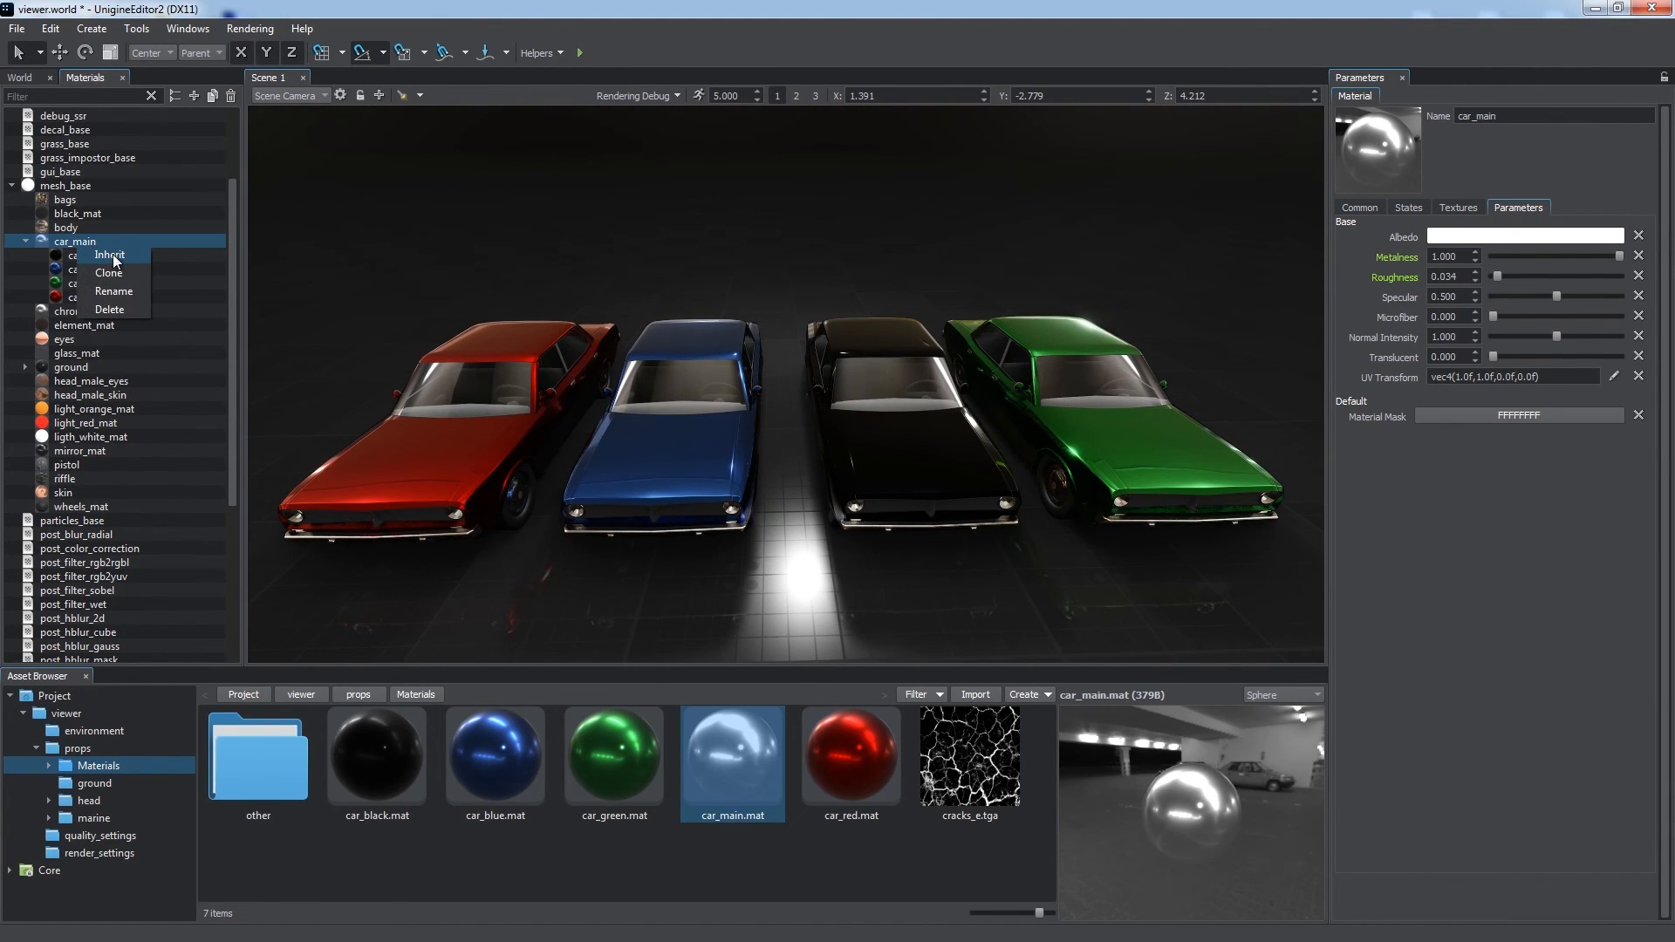
{"action": "left_click", "coordinate": [110, 255]}
{"action": "right_click", "coordinate": [131, 302]}
{"action": "left_click", "coordinate": [152, 342]}
{"action": "type", "text": "car_emi"}
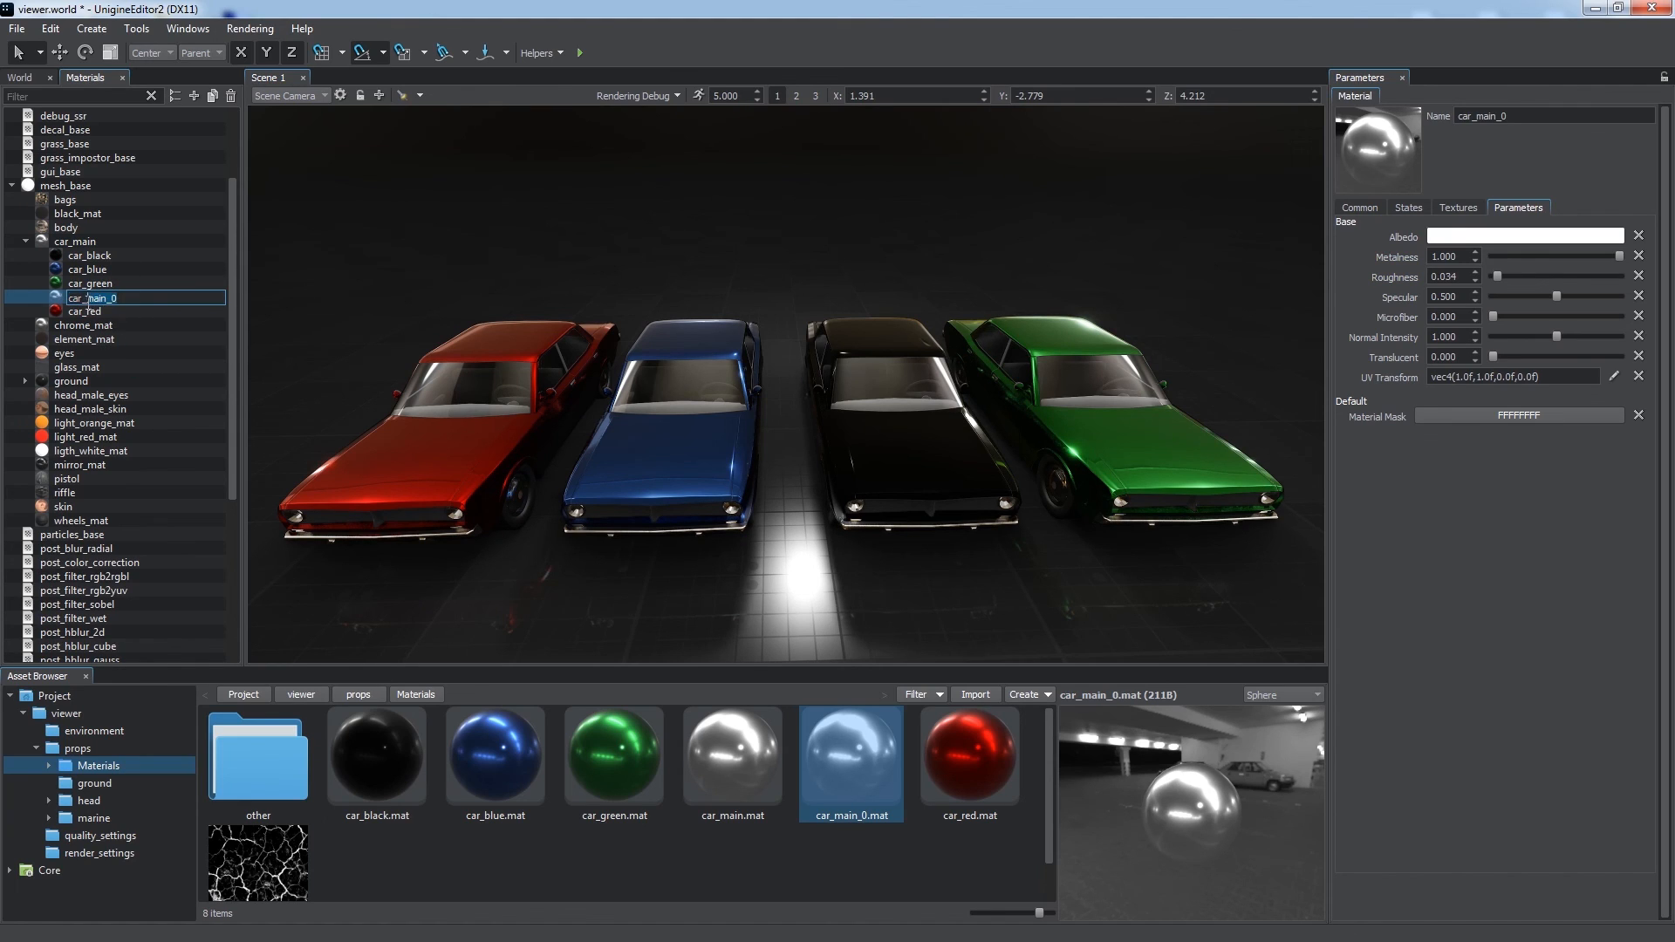
{"action": "type", "text": "ssive"}
{"action": "key", "text": "Return"}
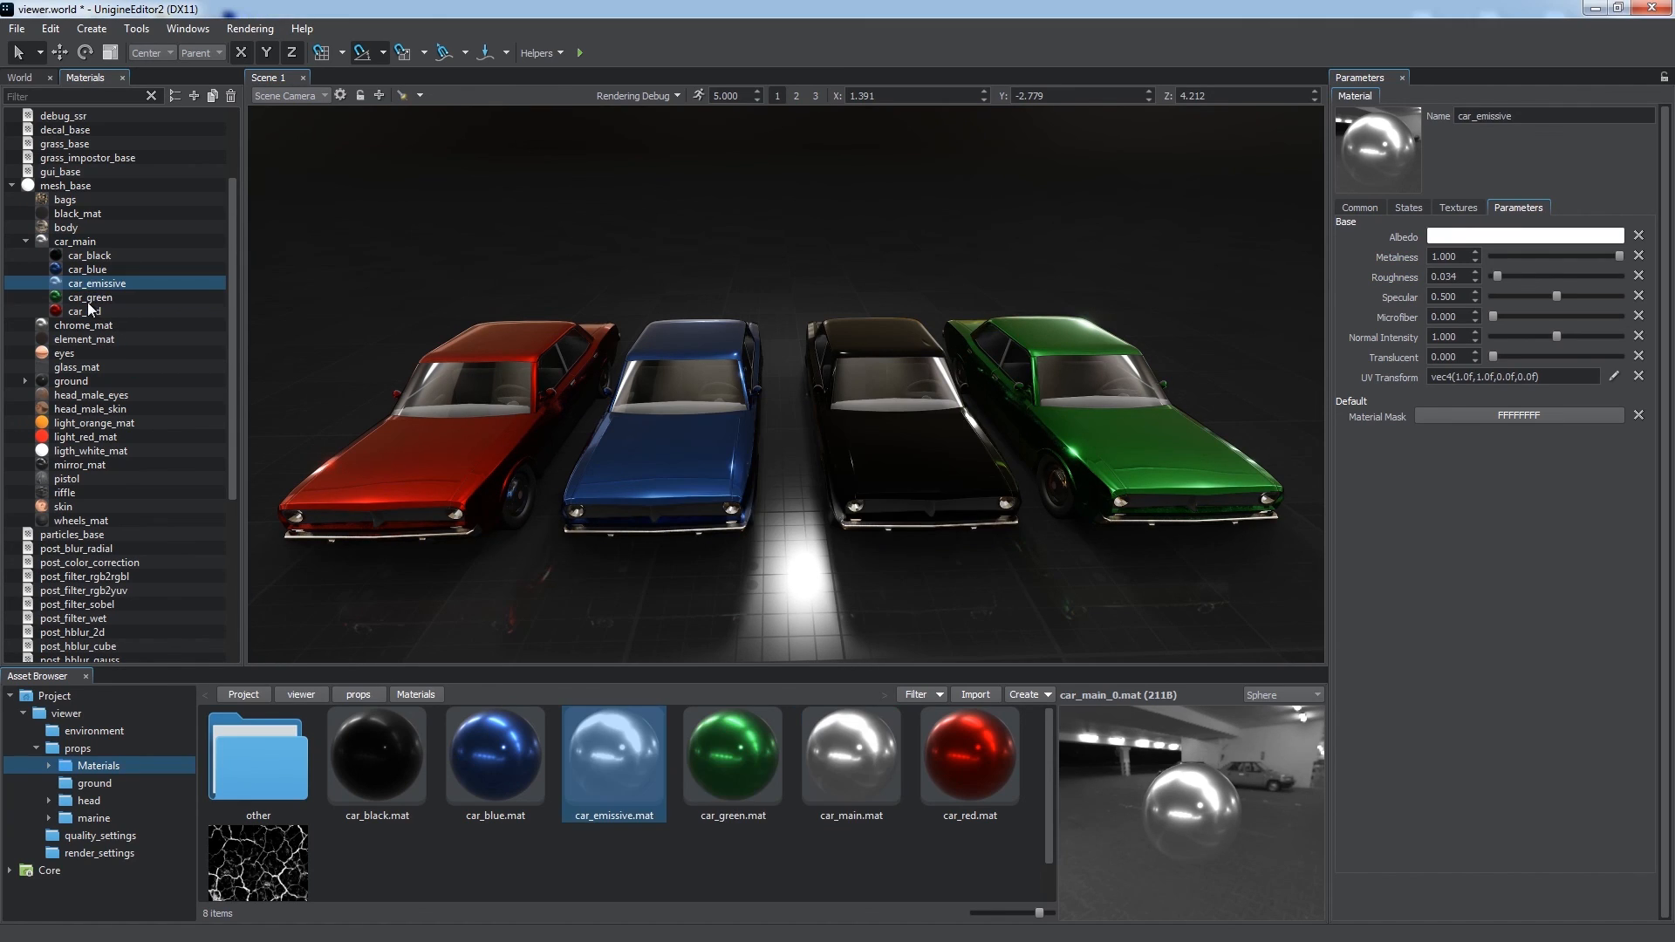
Reparent the car_black and car_blue materials under car_emissive in the hierarchy
{"action": "left_click", "coordinate": [90, 255]}
{"action": "left_click", "coordinate": [88, 269], "text": "shift"}
{"action": "left_click_drag", "start_coordinate": [90, 269], "coordinate": [108, 287]}
Enable the Emission state for car_emissive and assign cracks_e.tga as its Emission texture
{"action": "left_click", "coordinate": [106, 258]}
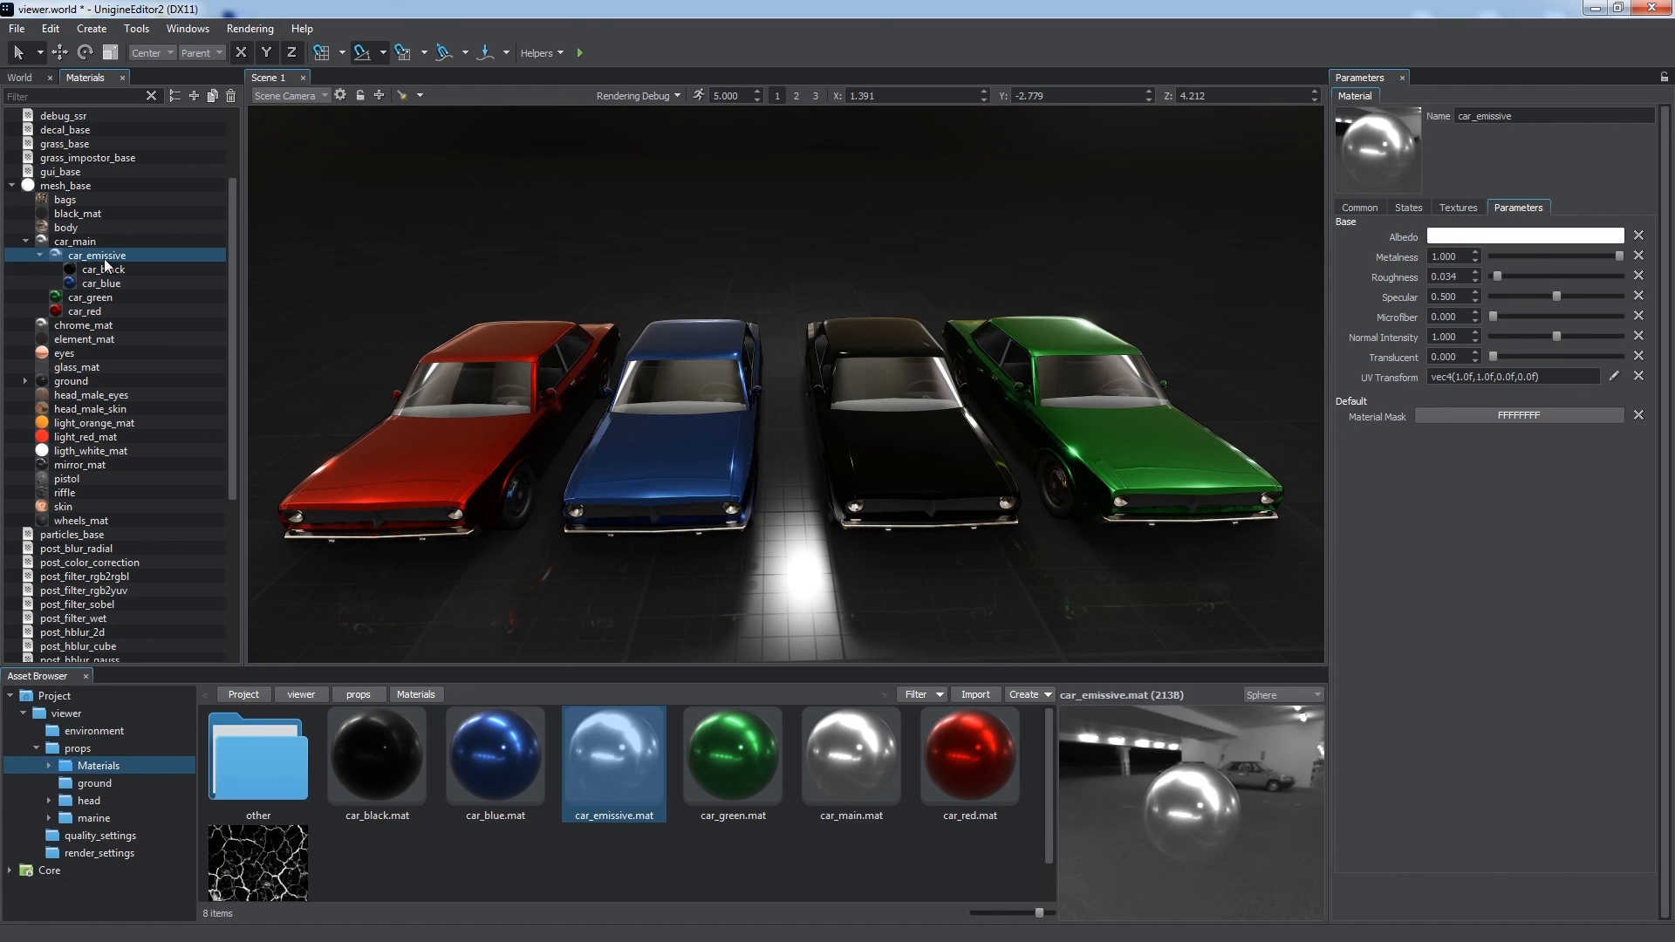
{"action": "left_click", "coordinate": [1399, 210]}
{"action": "left_click", "coordinate": [1467, 397]}
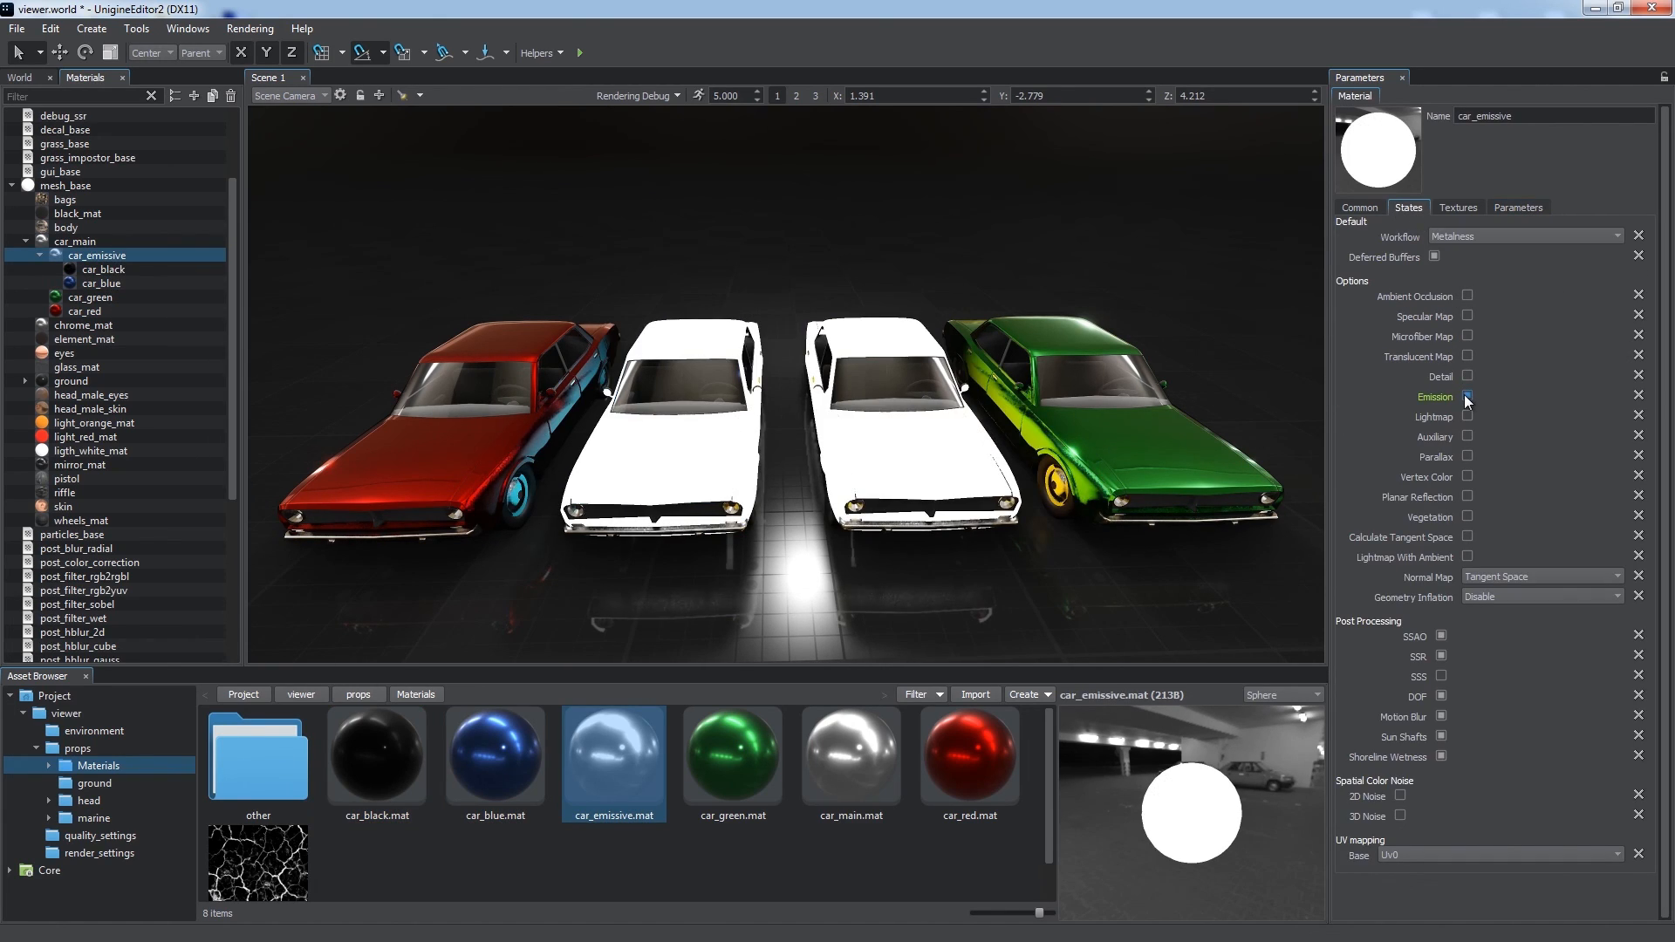
{"action": "left_click", "coordinate": [1466, 212]}
{"action": "left_click_drag", "start_coordinate": [257, 864], "coordinate": [1452, 316]}
Set car_emissive's Emission Scale to 5 and its Emission Color to orange
{"action": "left_click", "coordinate": [1518, 208]}
{"action": "double_click", "coordinate": [1442, 257]}
{"action": "type", "text": "5"}
{"action": "key", "text": "Return"}
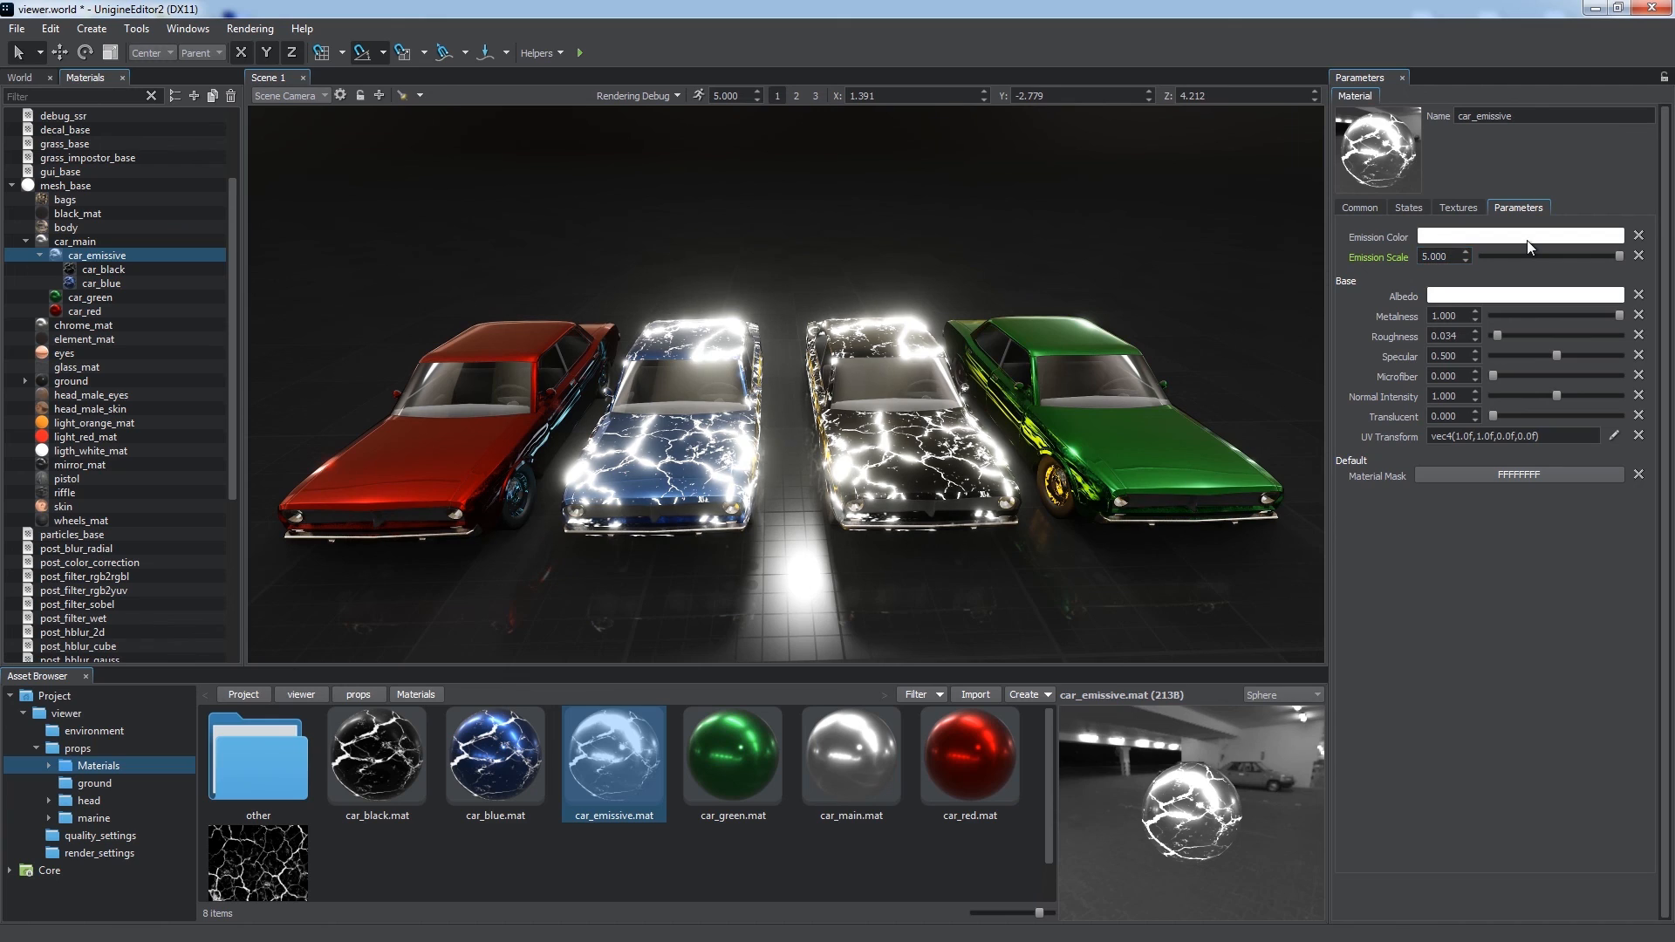
{"action": "left_click", "coordinate": [1527, 237]}
{"action": "left_click", "coordinate": [991, 339]}
{"action": "left_click", "coordinate": [907, 646]}
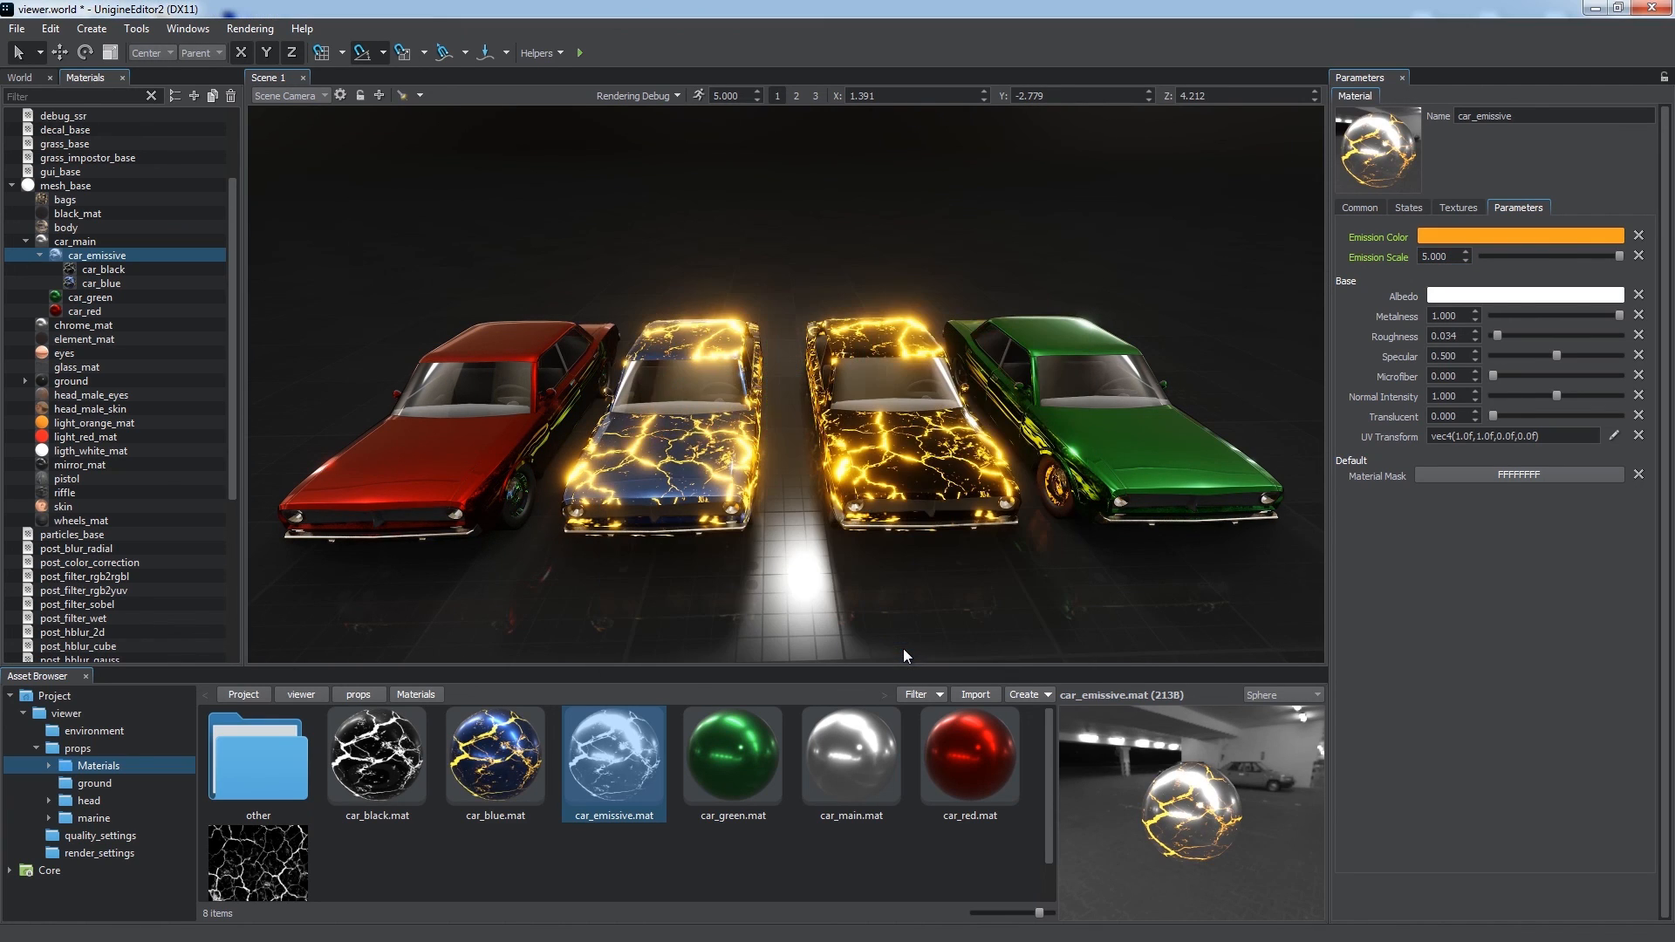
Override the Emission Color of the car_blue material with bright cyan
{"action": "left_click", "coordinate": [496, 757]}
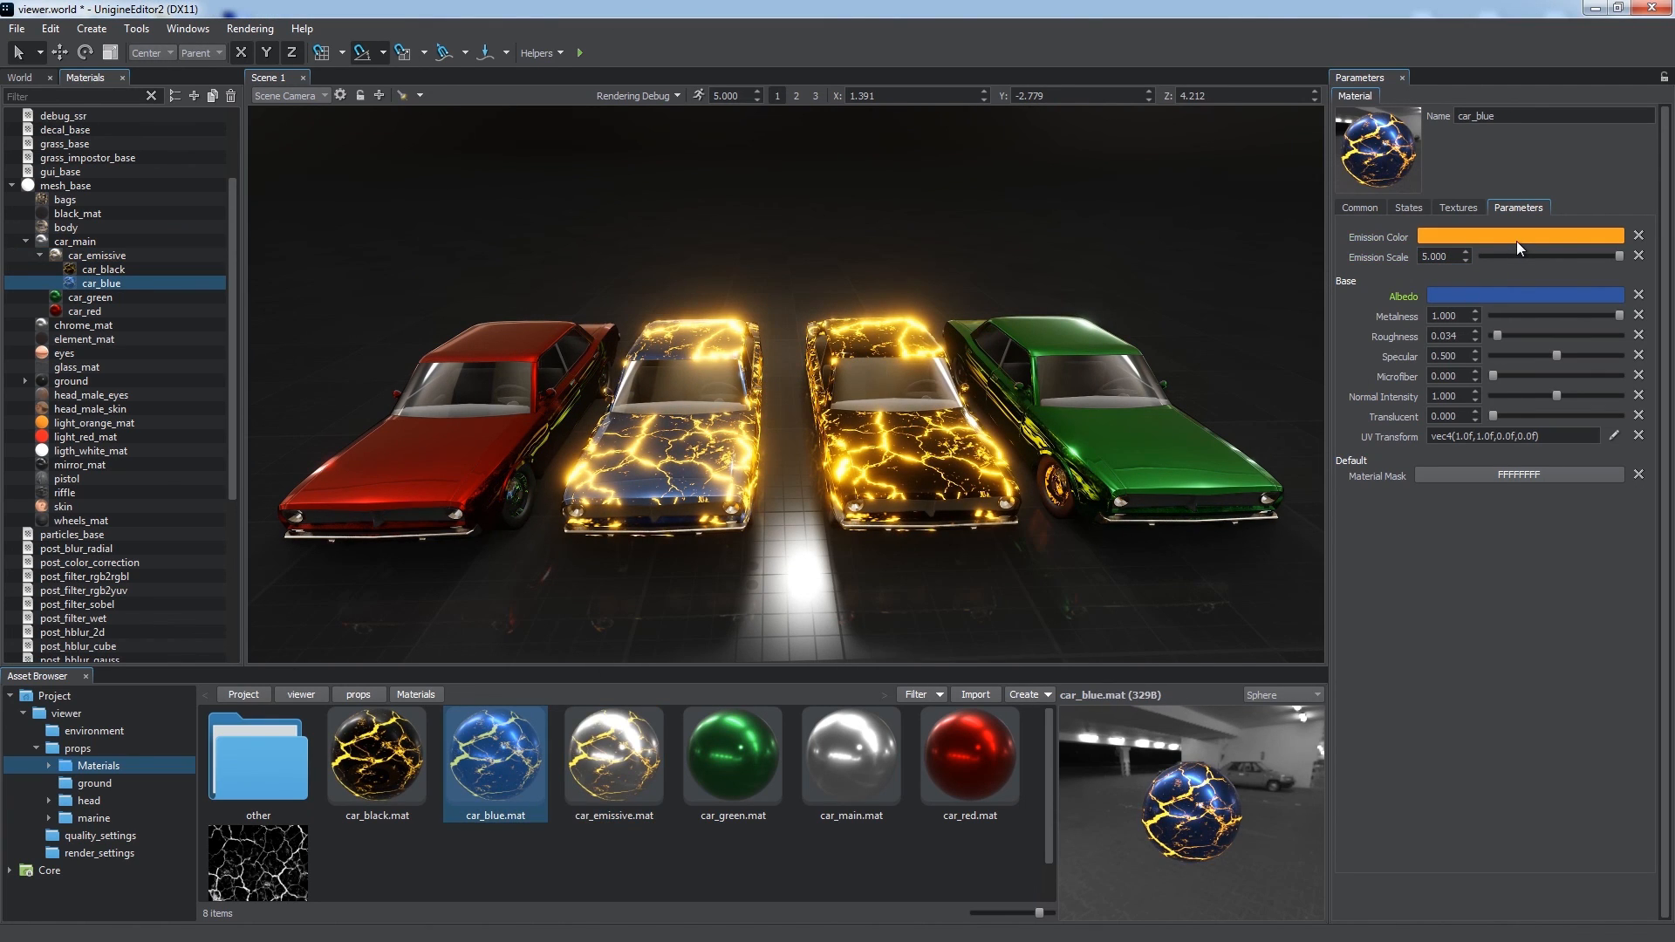
{"action": "left_click", "coordinate": [1516, 239]}
{"action": "left_click", "coordinate": [912, 343]}
{"action": "left_click", "coordinate": [912, 643]}
{"action": "left_click_drag", "start_coordinate": [918, 548], "coordinate": [986, 467], "text": "alt"}
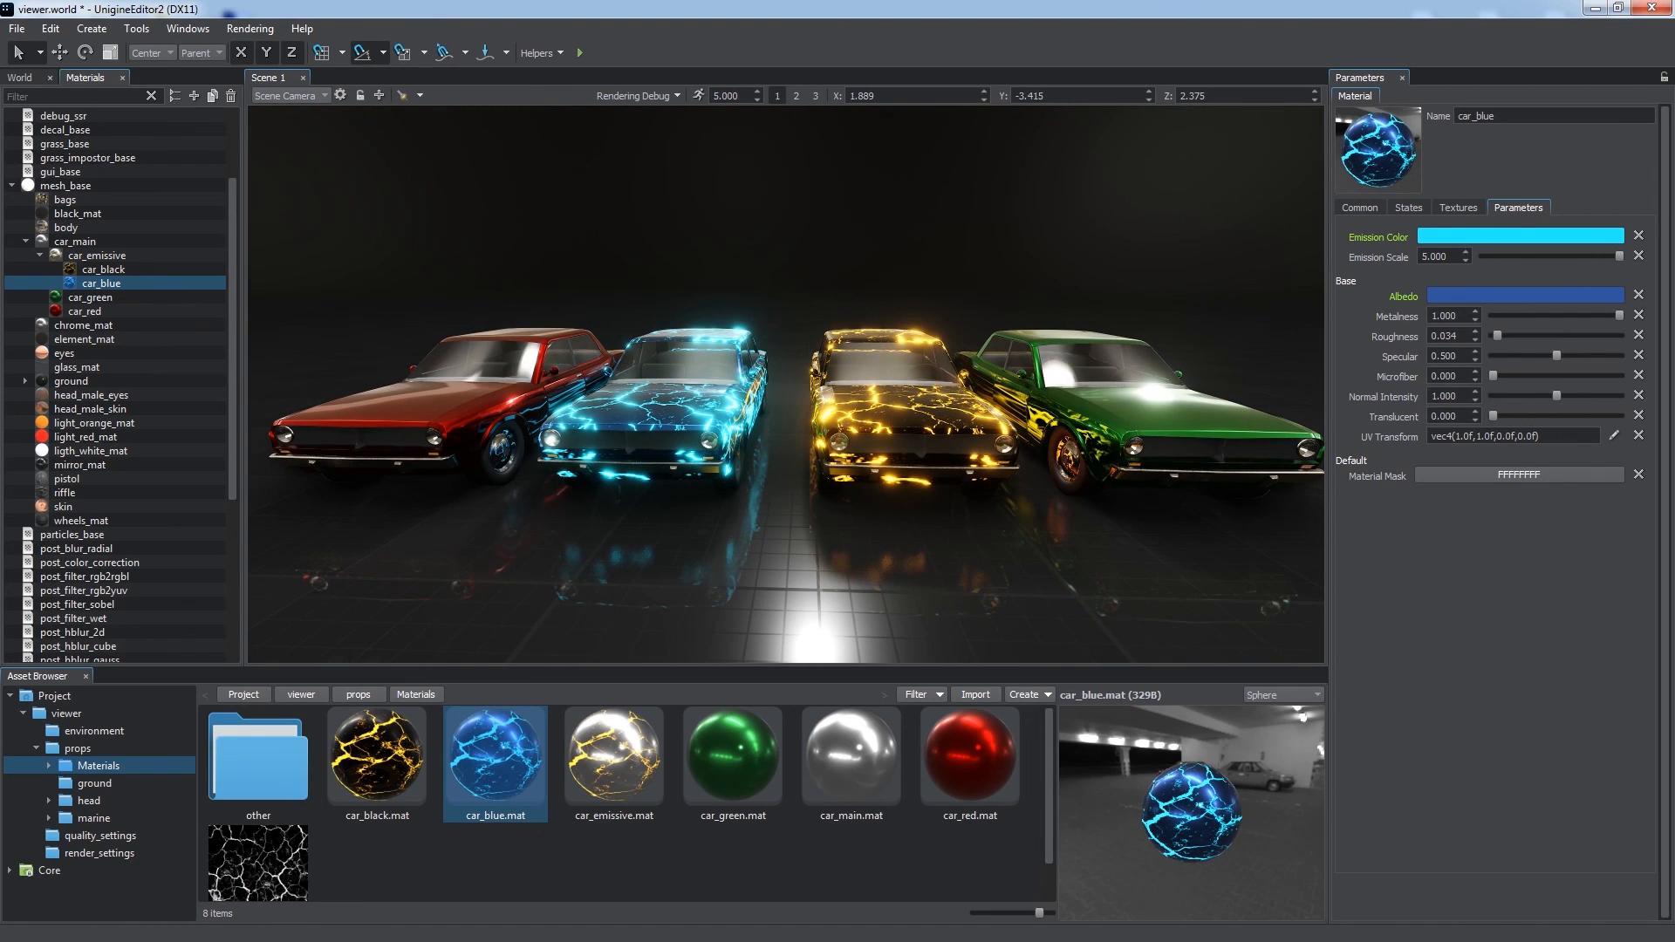